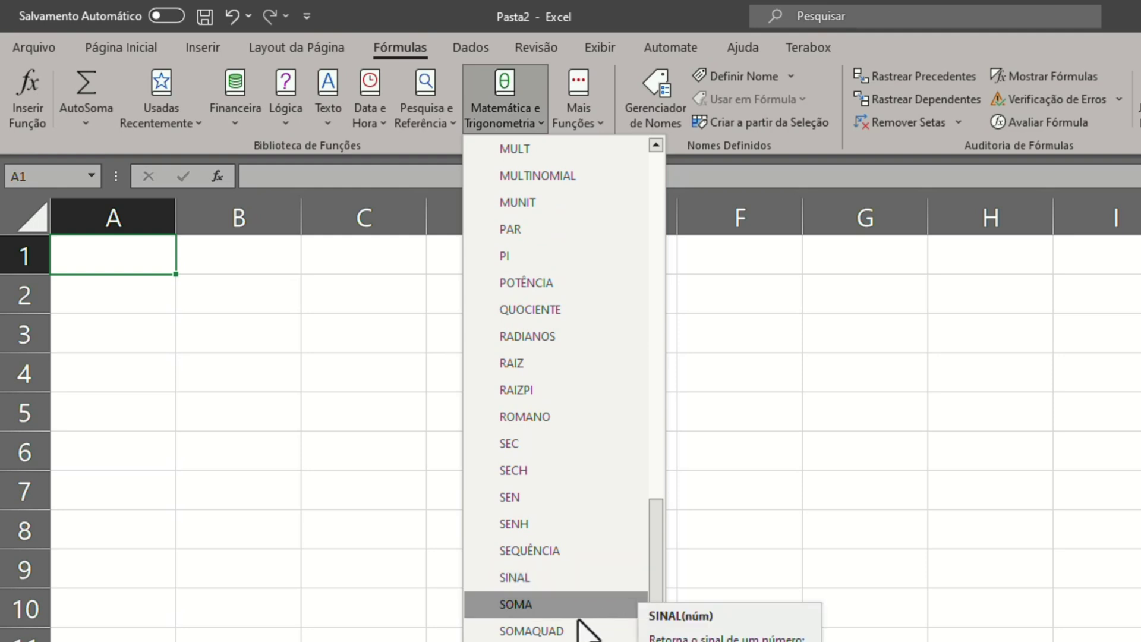
Browse the available functions in the Matemática e Trigonometria category and the Estatística category
scroll(573, 618, "down", 3)
scroll(571, 630, "up", 15)
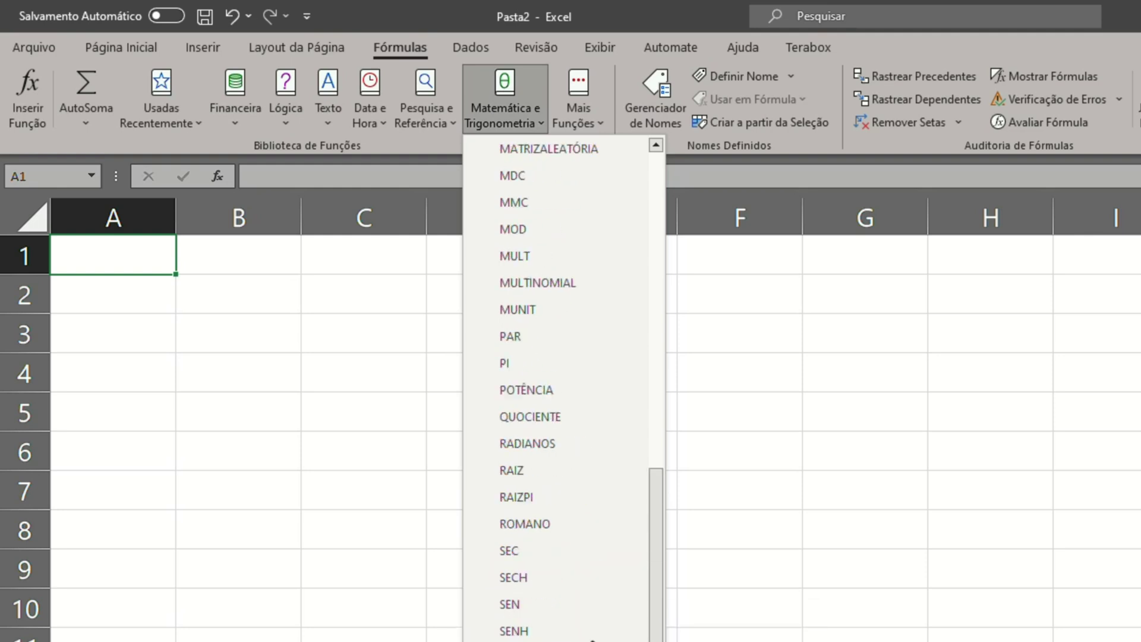
left_click(516, 126)
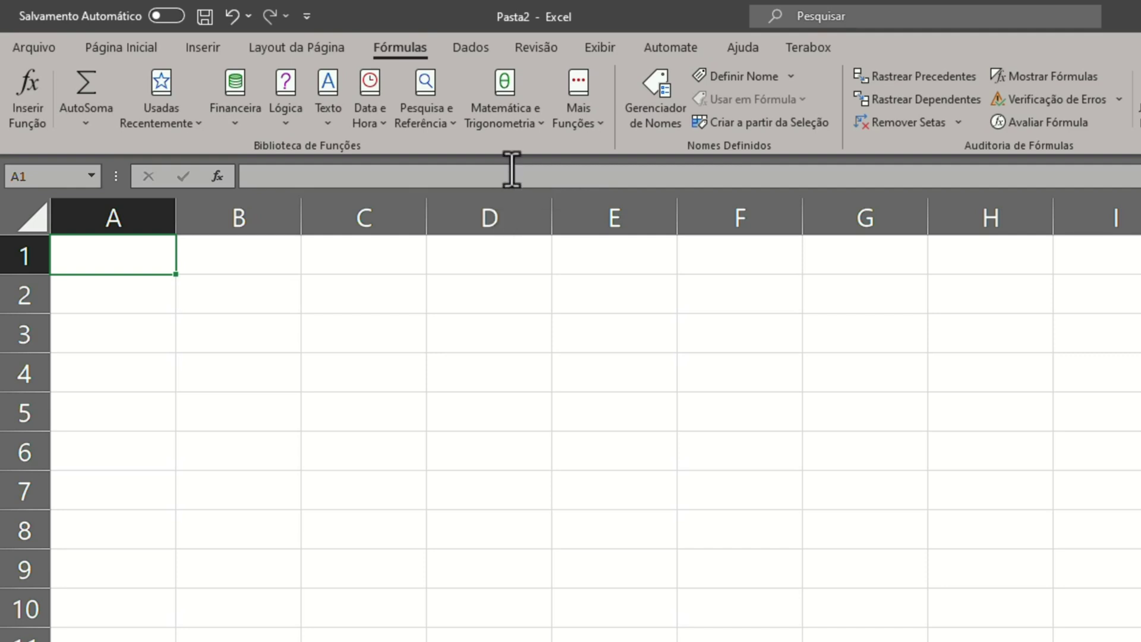
left_click(571, 126)
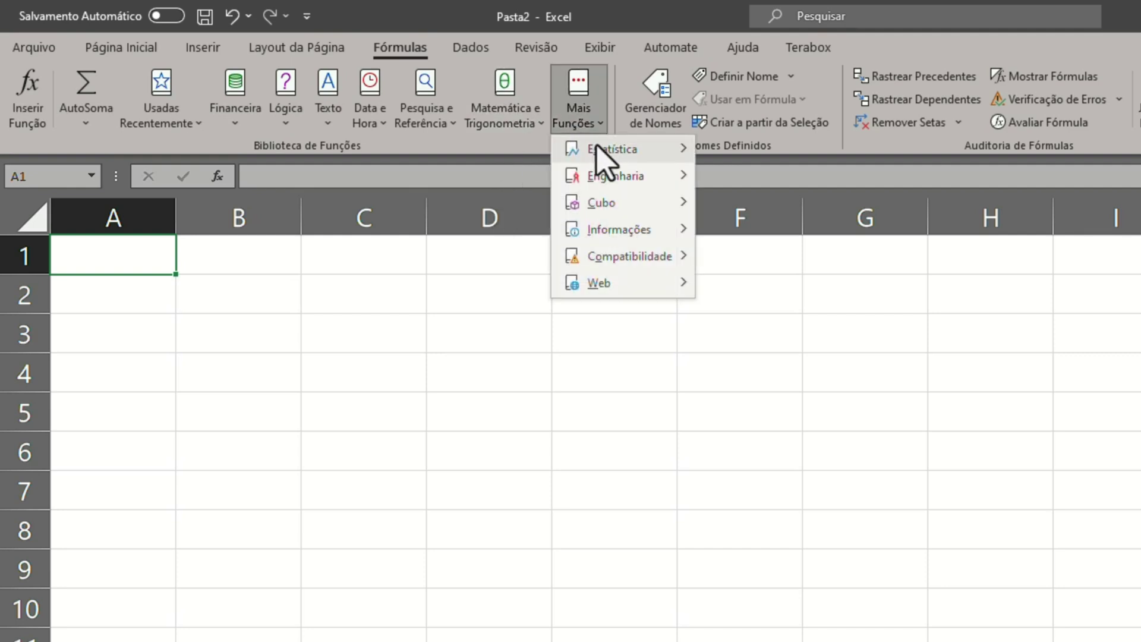
mouse_move(606, 153)
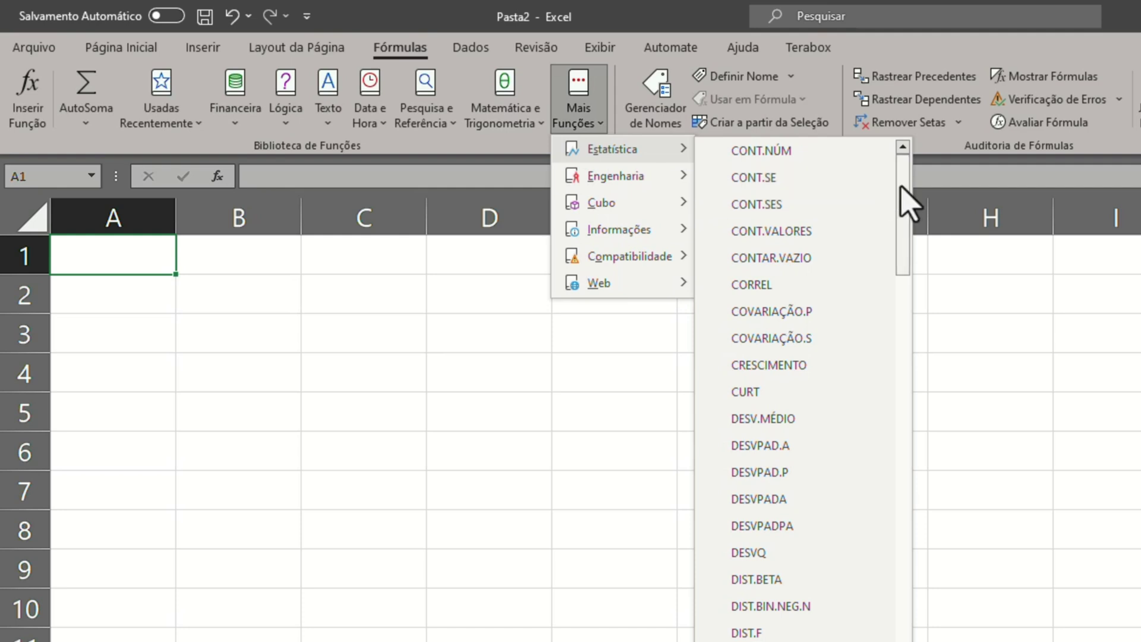
scroll(883, 499, "down", 3)
scroll(879, 497, "down", 9)
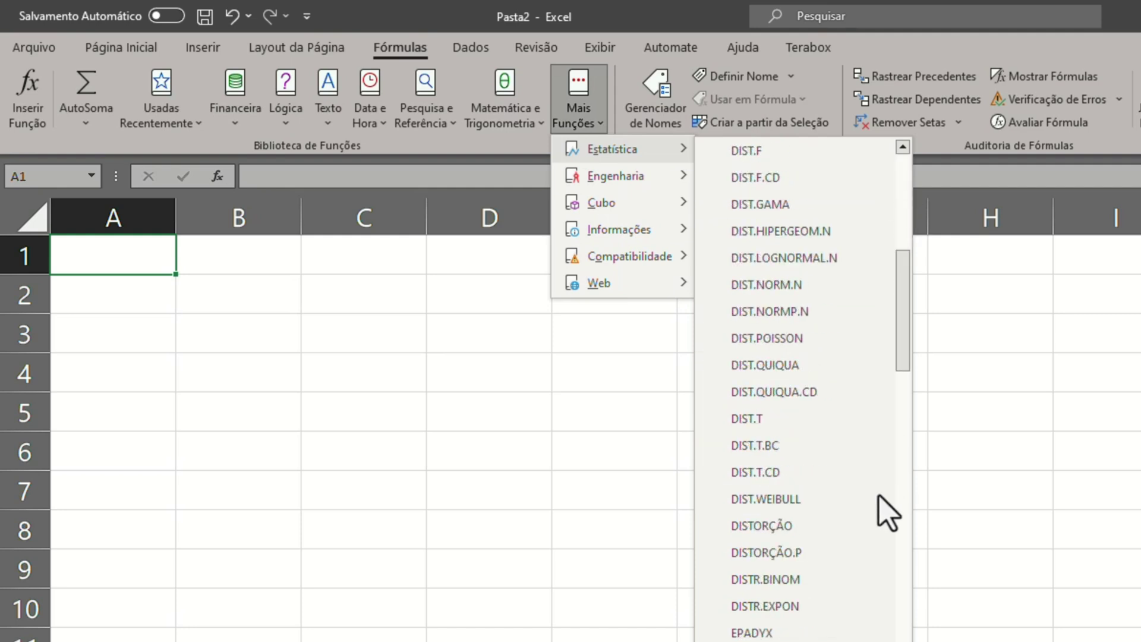
scroll(883, 499, "down", 11)
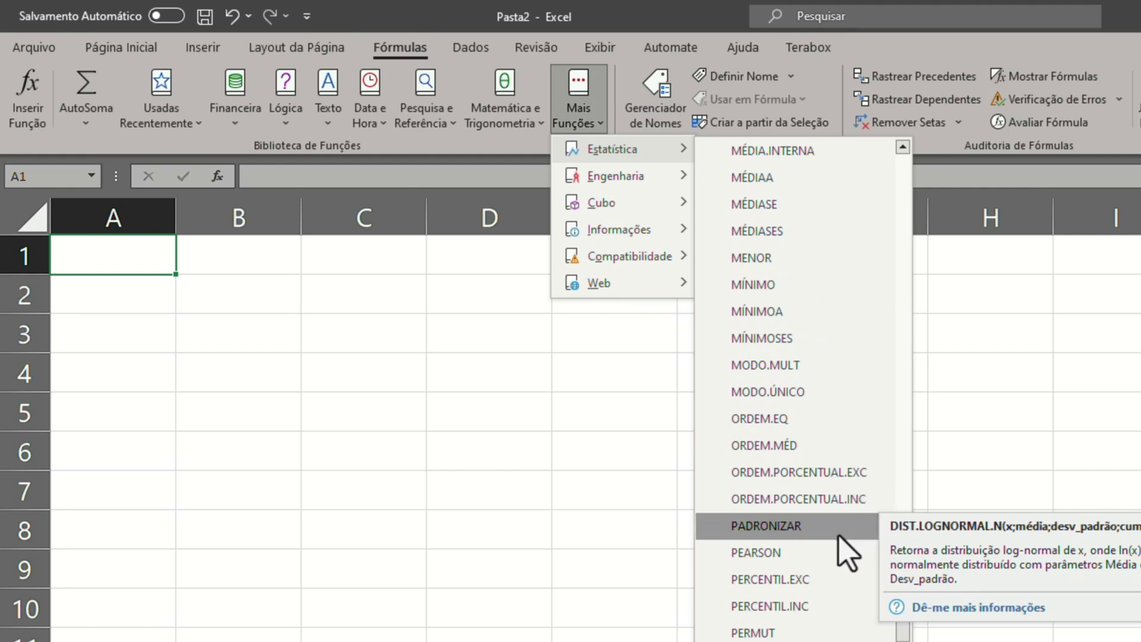
scroll(856, 535, "down", 6)
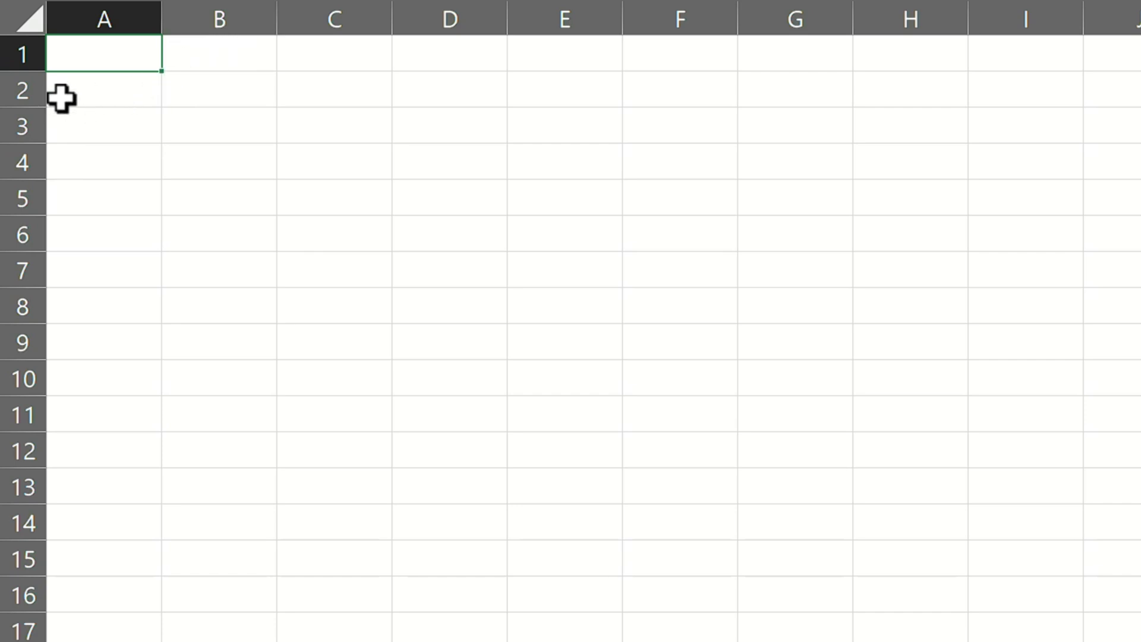
Enter the labels Soma, Média, Máximo, Mínimo and Maior K down cells A2 to A6
left_click(117, 102)
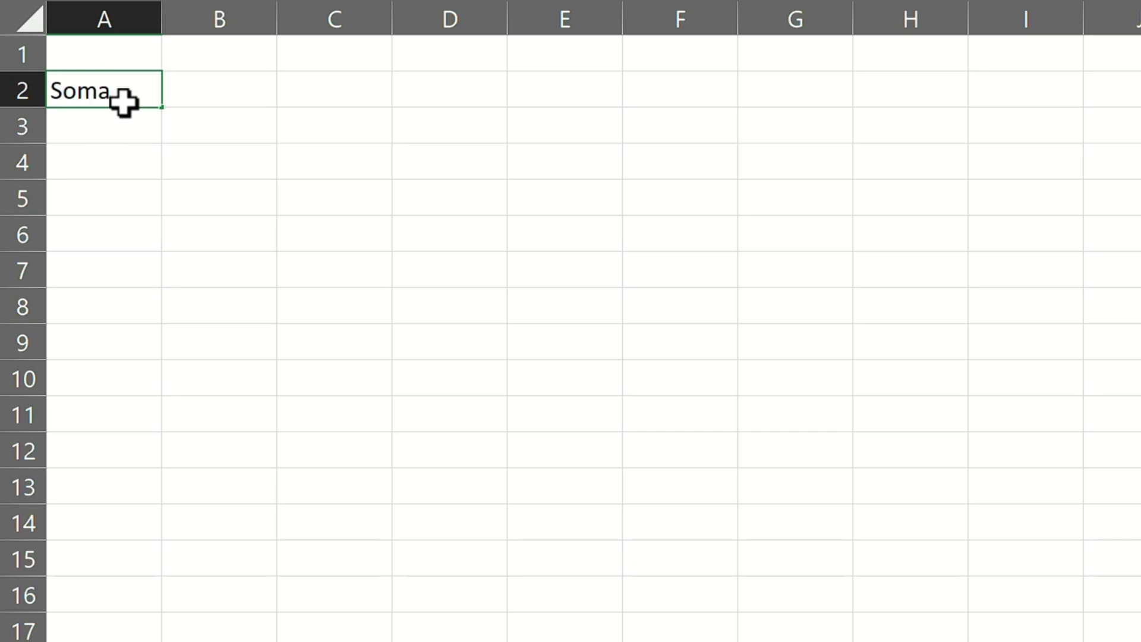
key("Return")
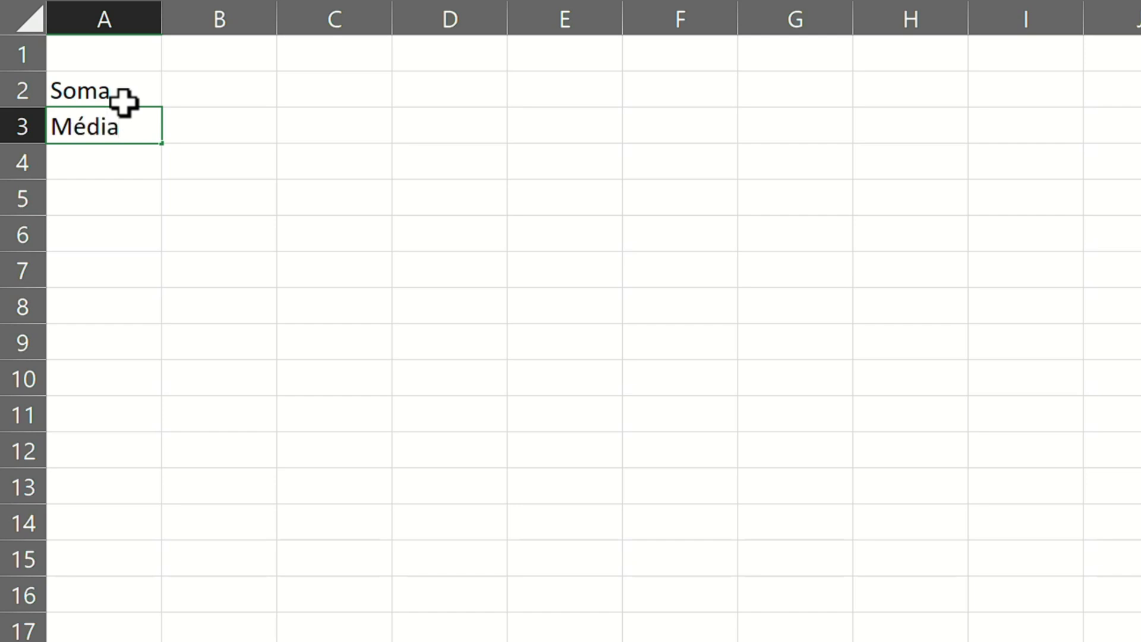
key("Return")
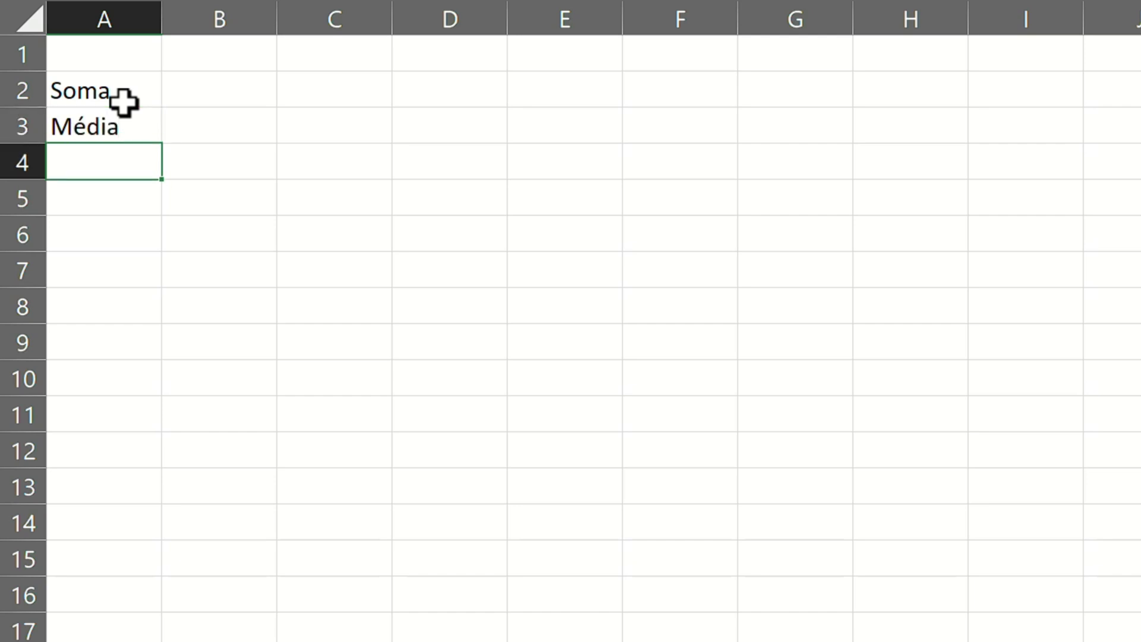
type("Máximo")
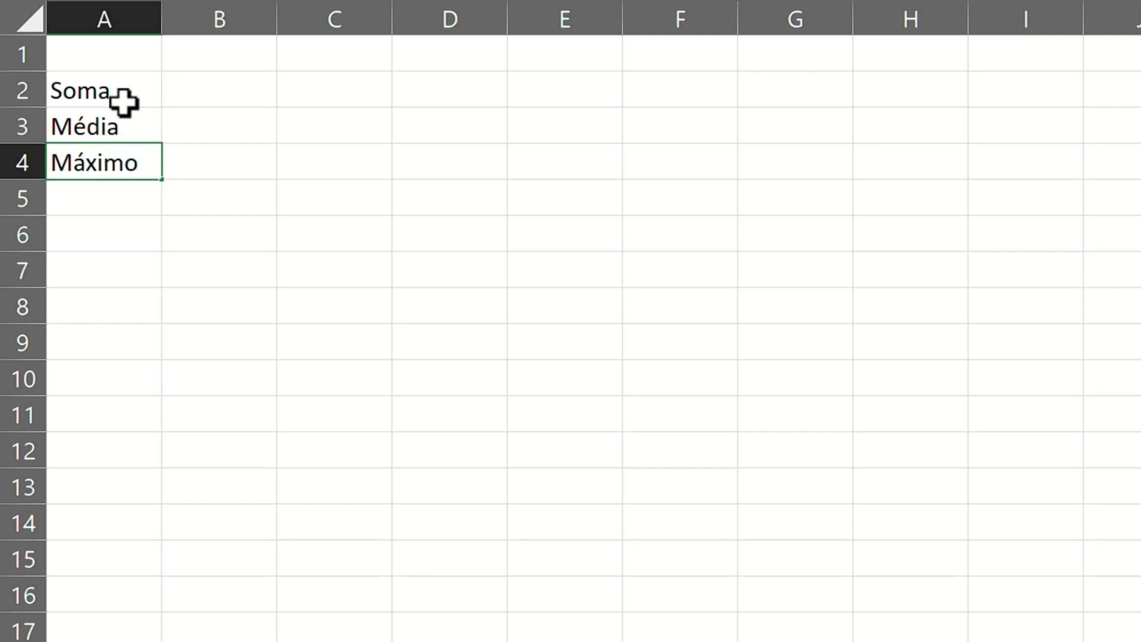
key("Return")
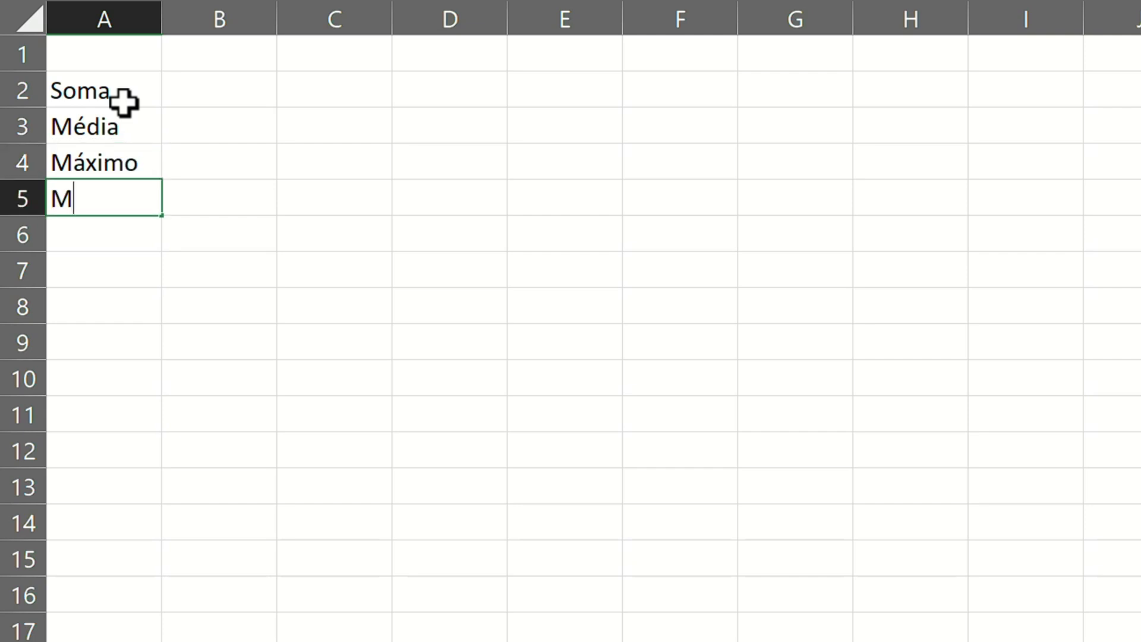
key("Return")
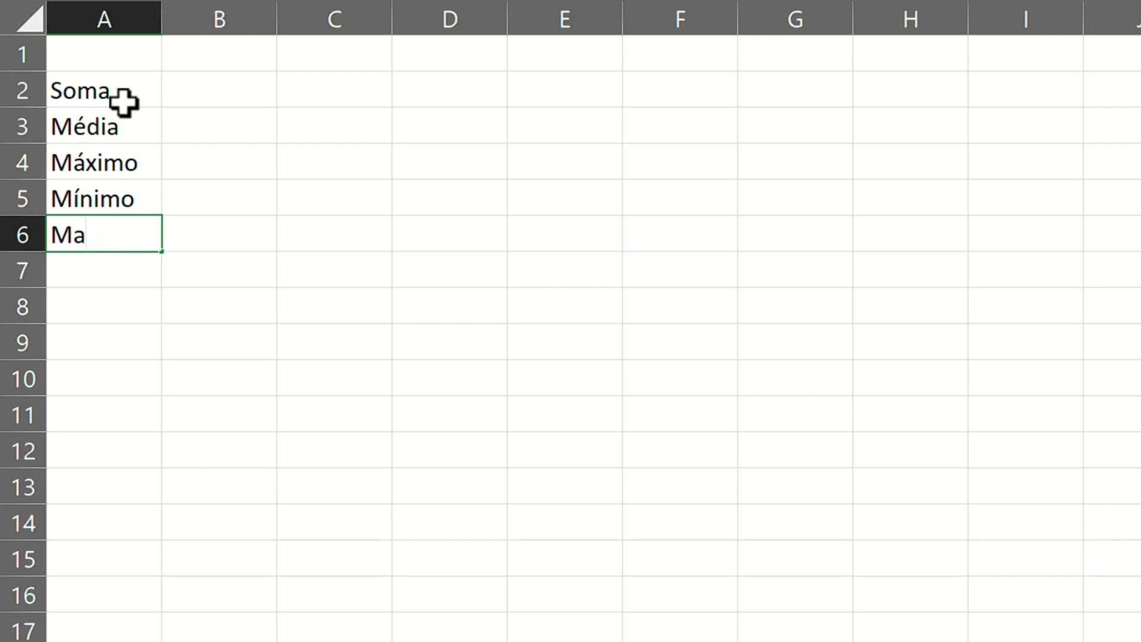
key("Return")
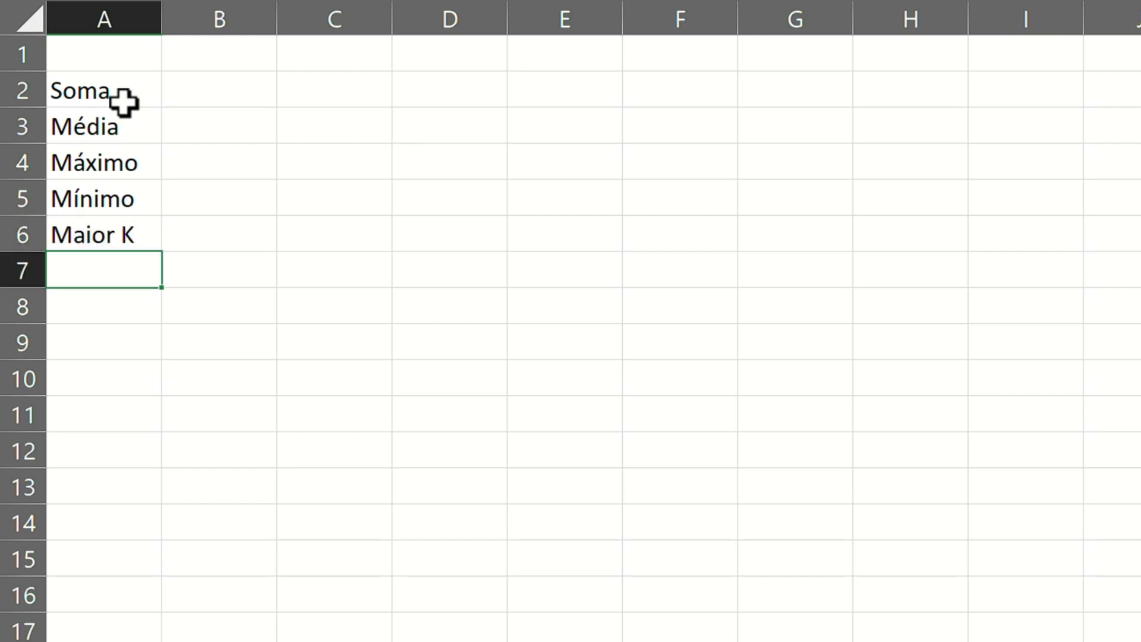
Enter the labels Menor k, Cont.núm, Cont.valores and Cont.Vazio in cells A7 to A10, and widen column A to fit them
type("Menor k")
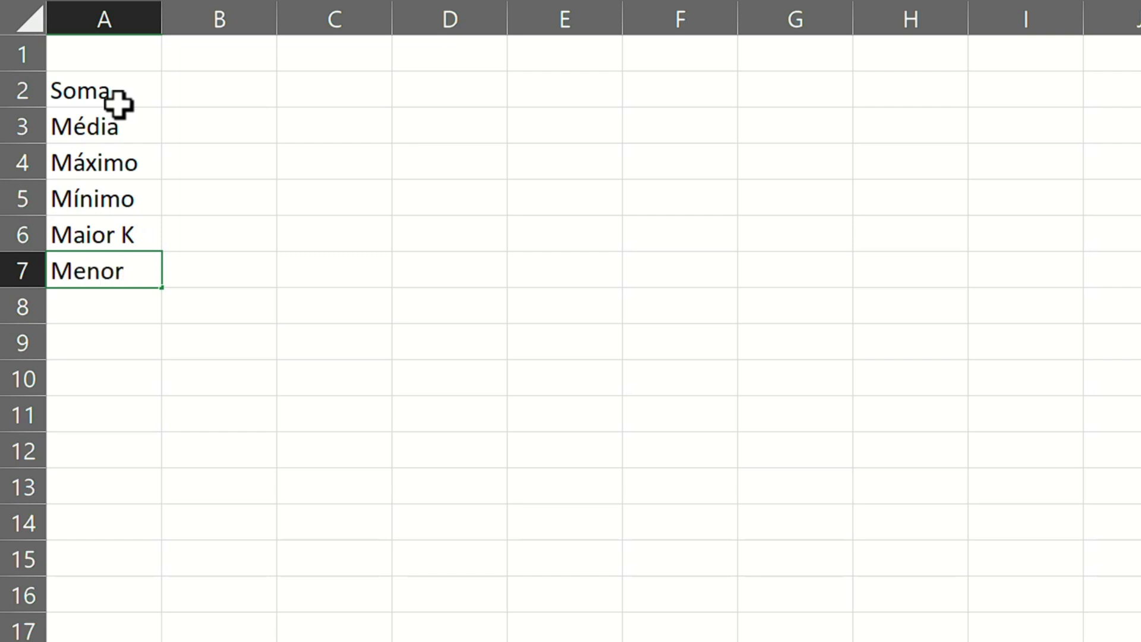
left_click(132, 315)
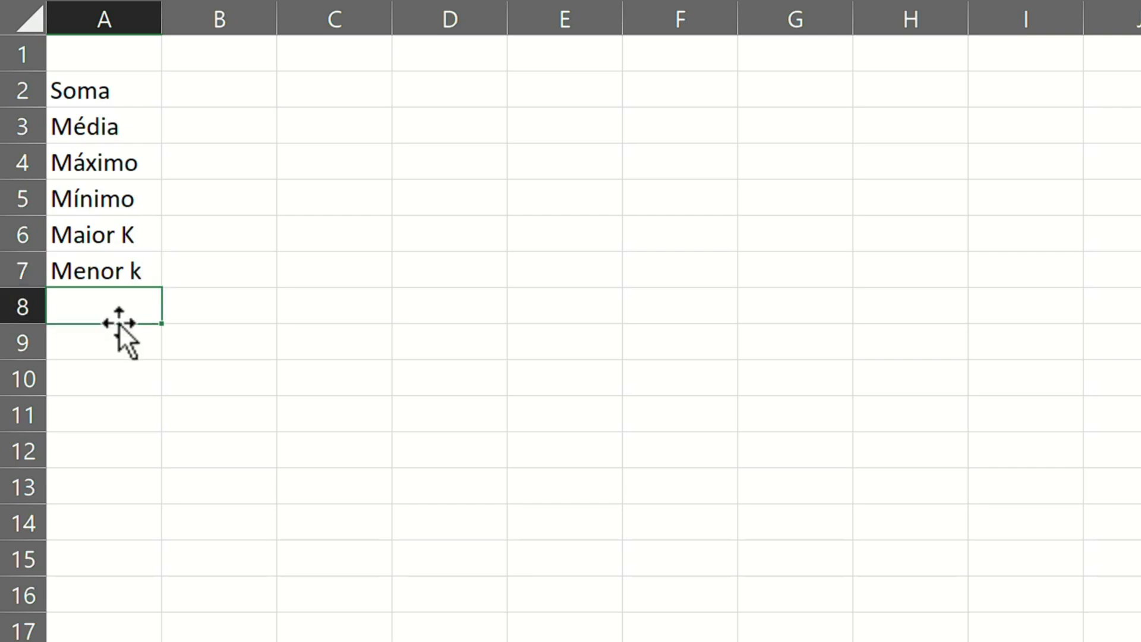
type("Cont.núm")
key("Return")
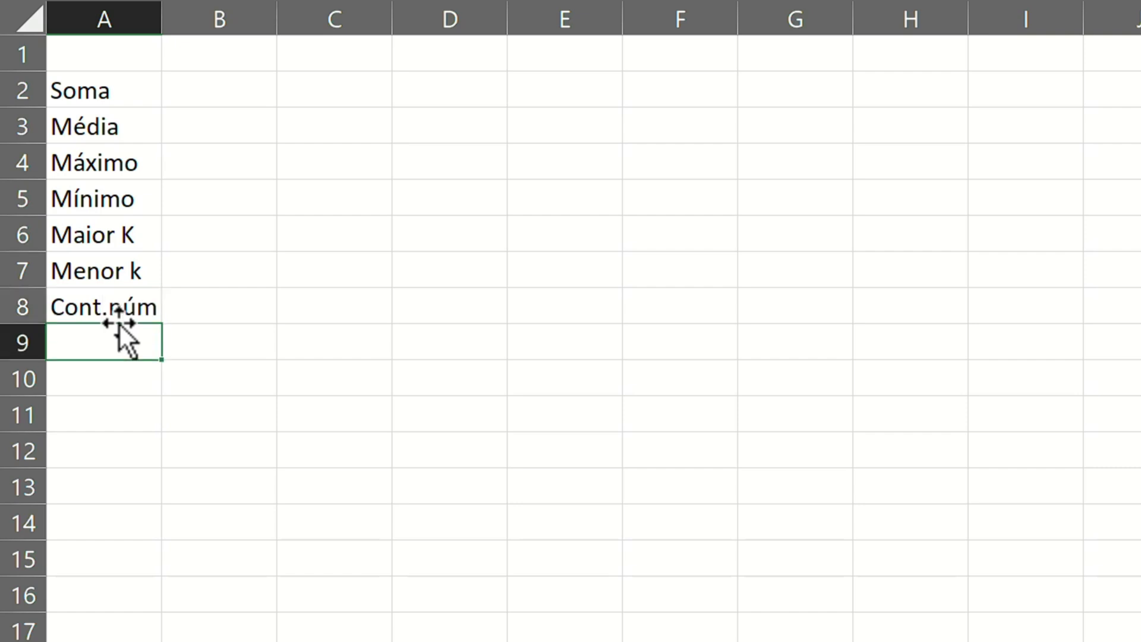
type("Cont.")
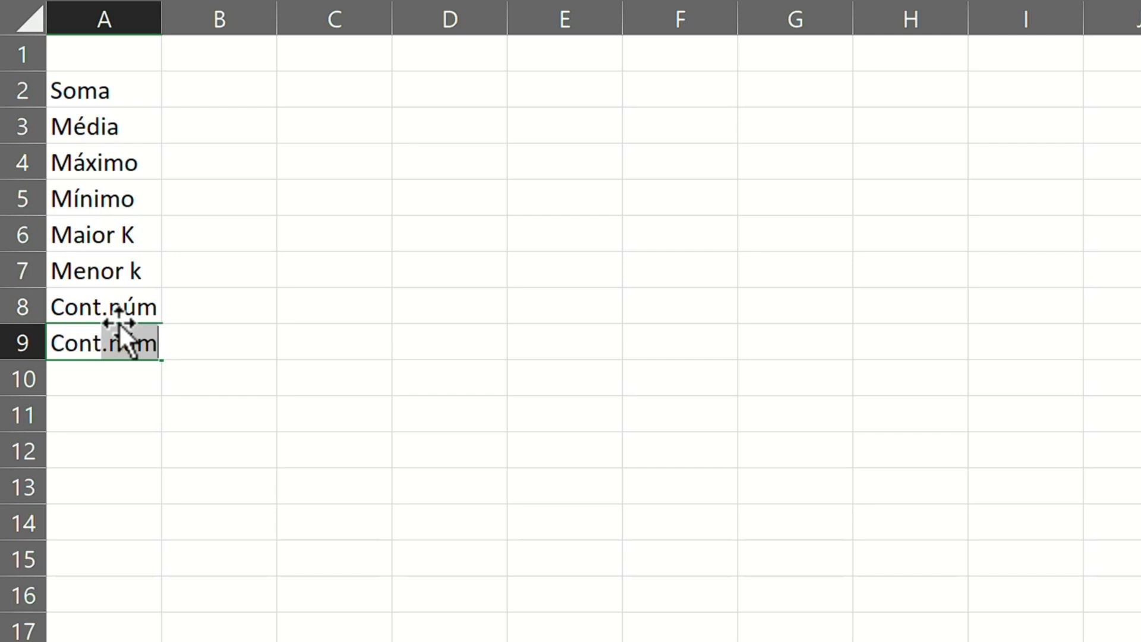
type("valores")
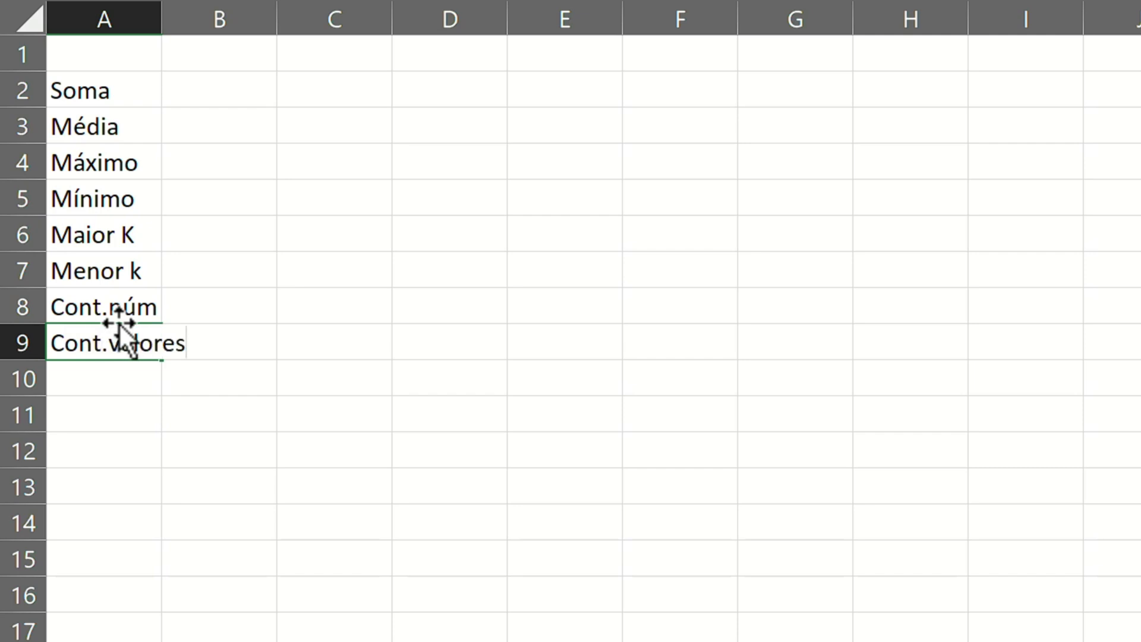
key("Return")
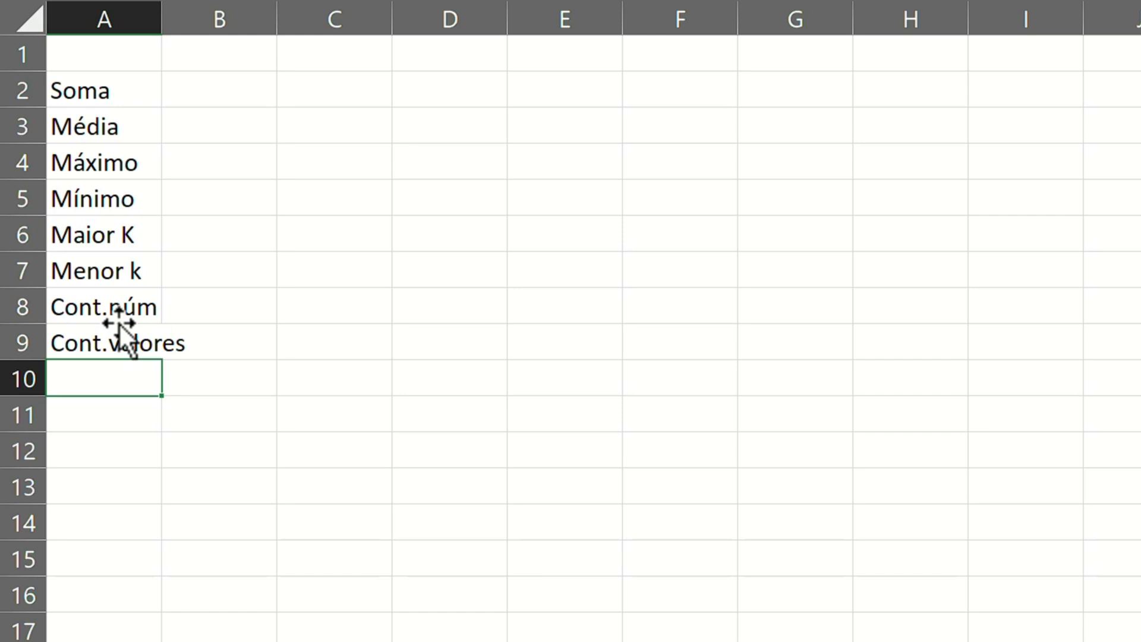
type("Cont.Vazi")
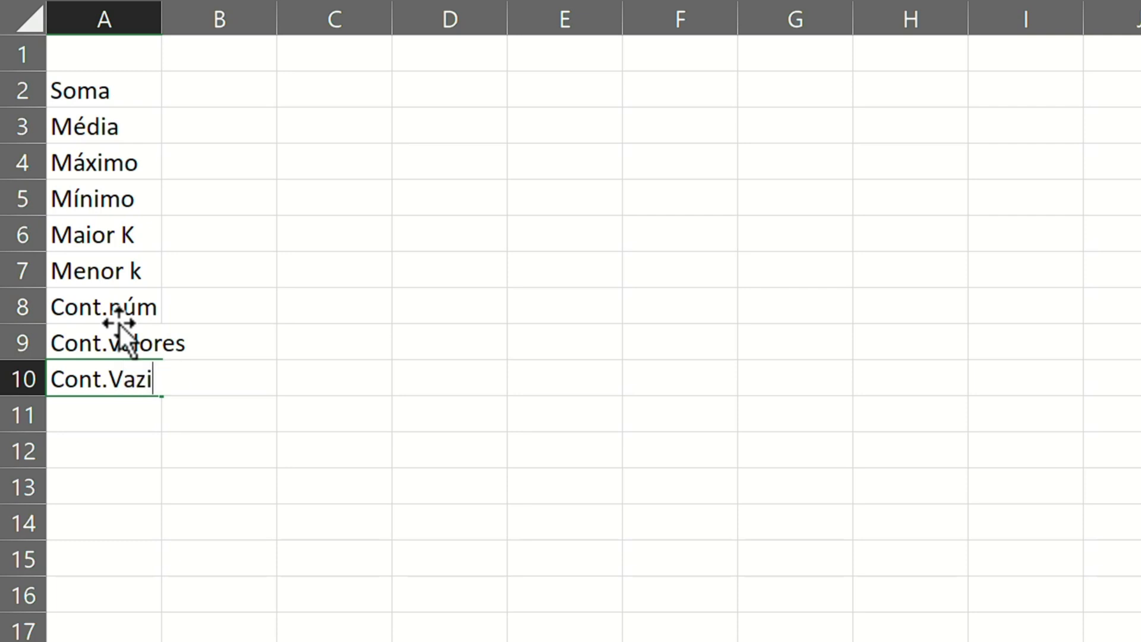
type("o")
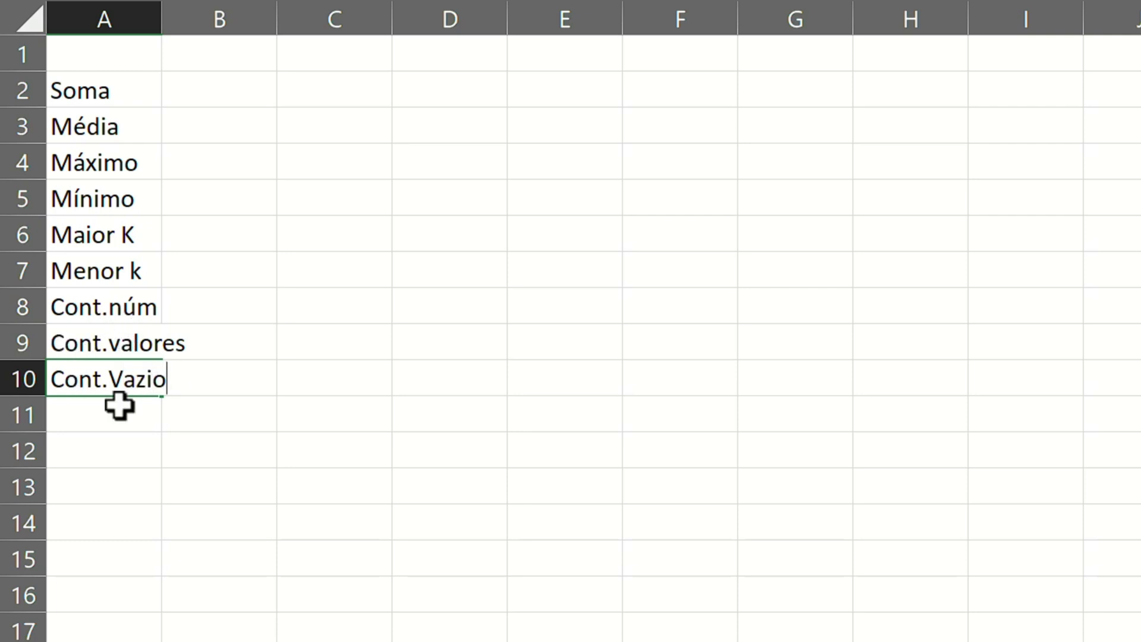
left_click_drag(151, 447, 220, 466)
left_click_drag(162, 19, 199, 19)
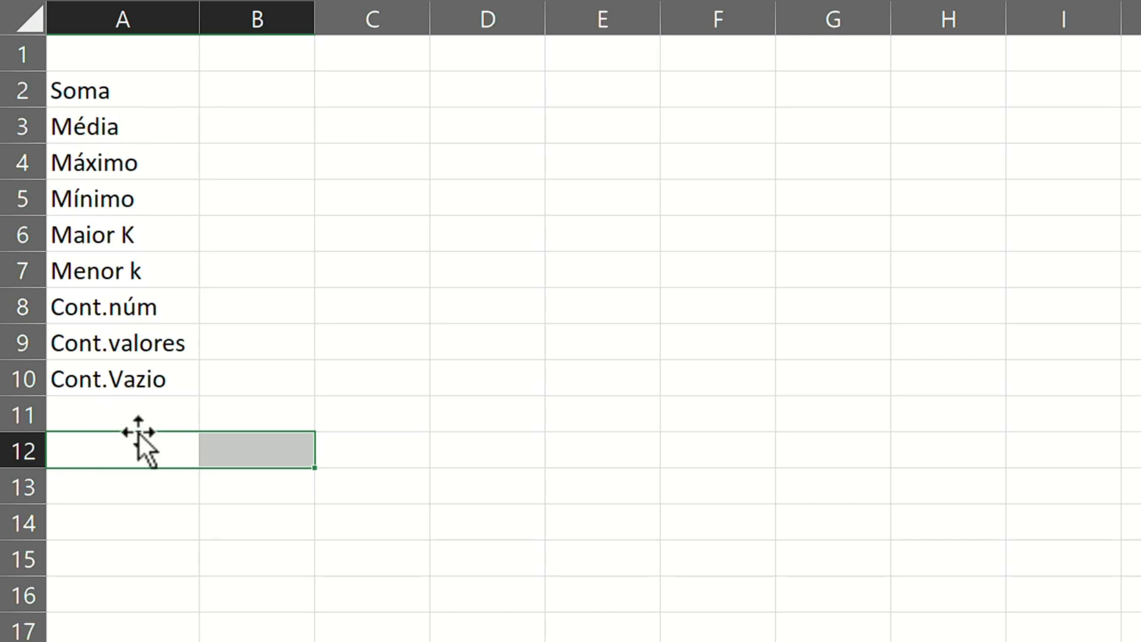
left_click_drag(143, 453, 988, 604)
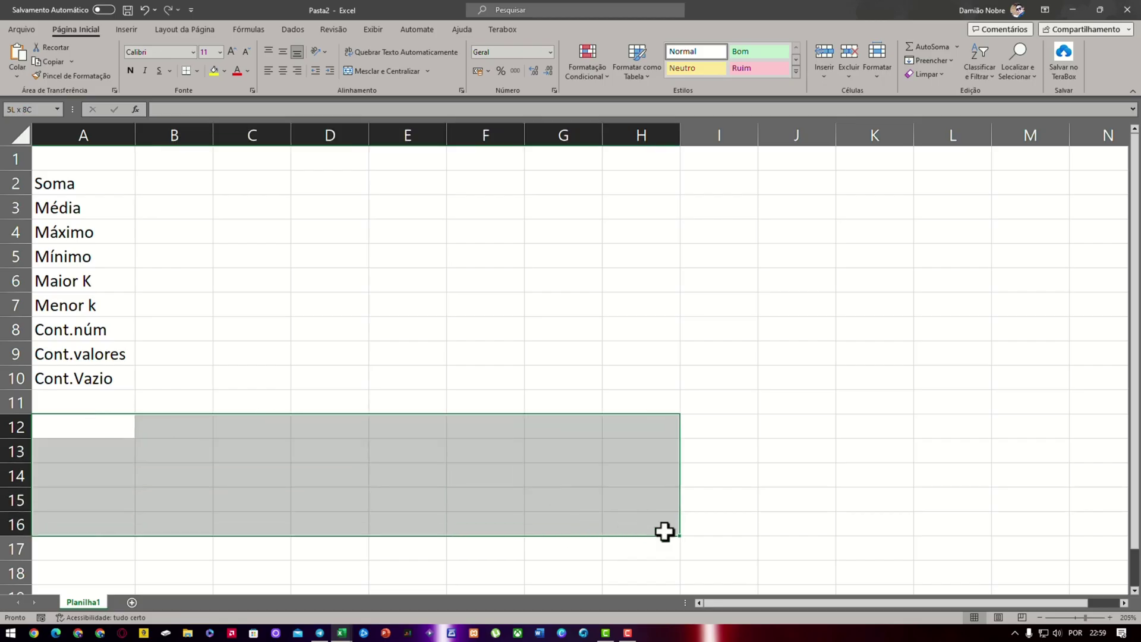
left_click_drag(664, 531, 854, 554)
left_click(174, 498)
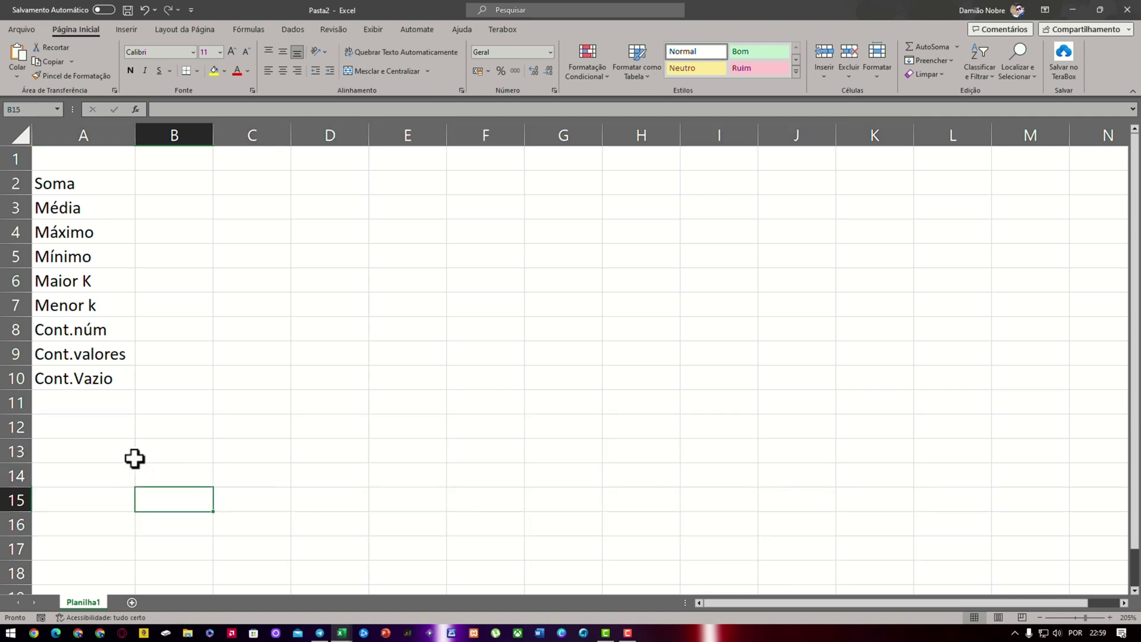
left_click(109, 428)
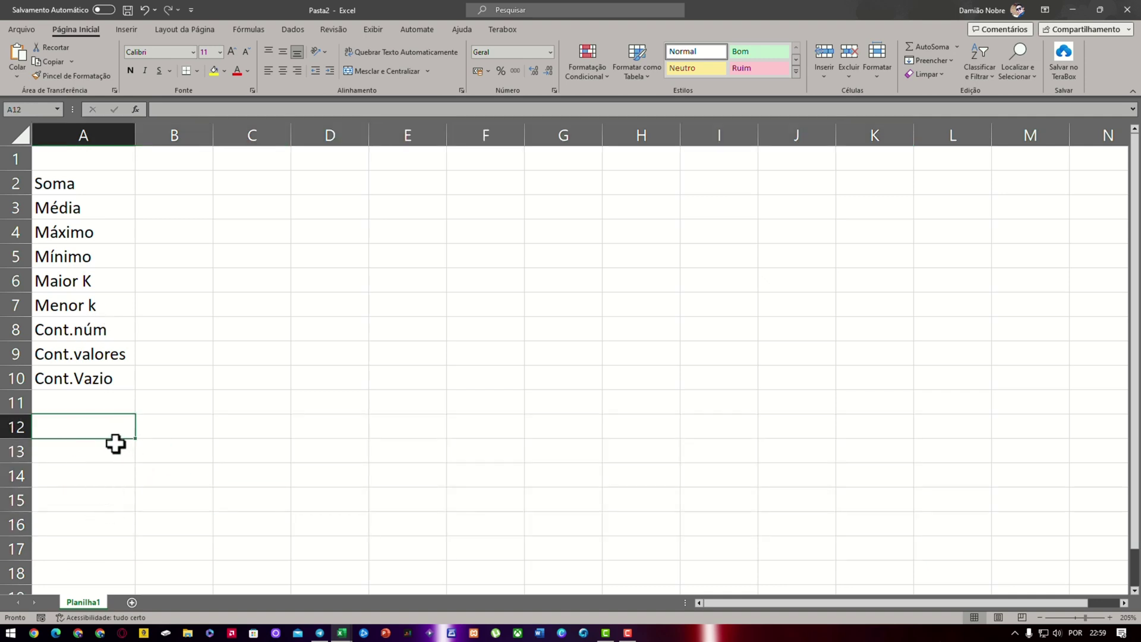
type("Pro")
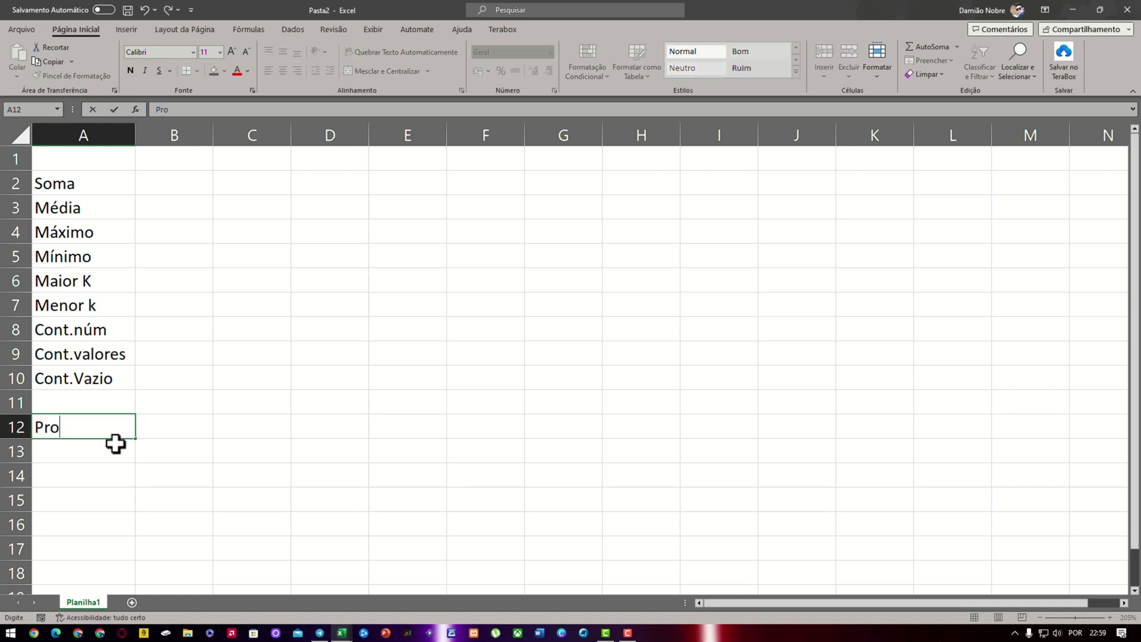
type("dutos")
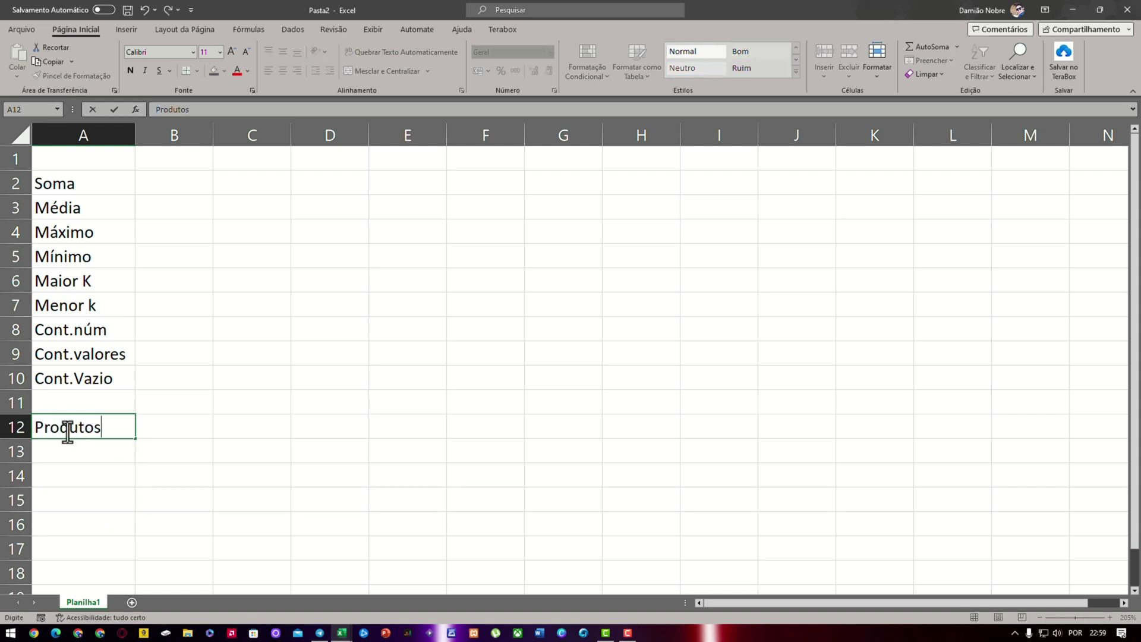
left_click(153, 474)
Enter the heading Funcionários in A12 and fill the month headings Jan to Jun across B12 to G12
left_click(117, 432)
type("Funcionários")
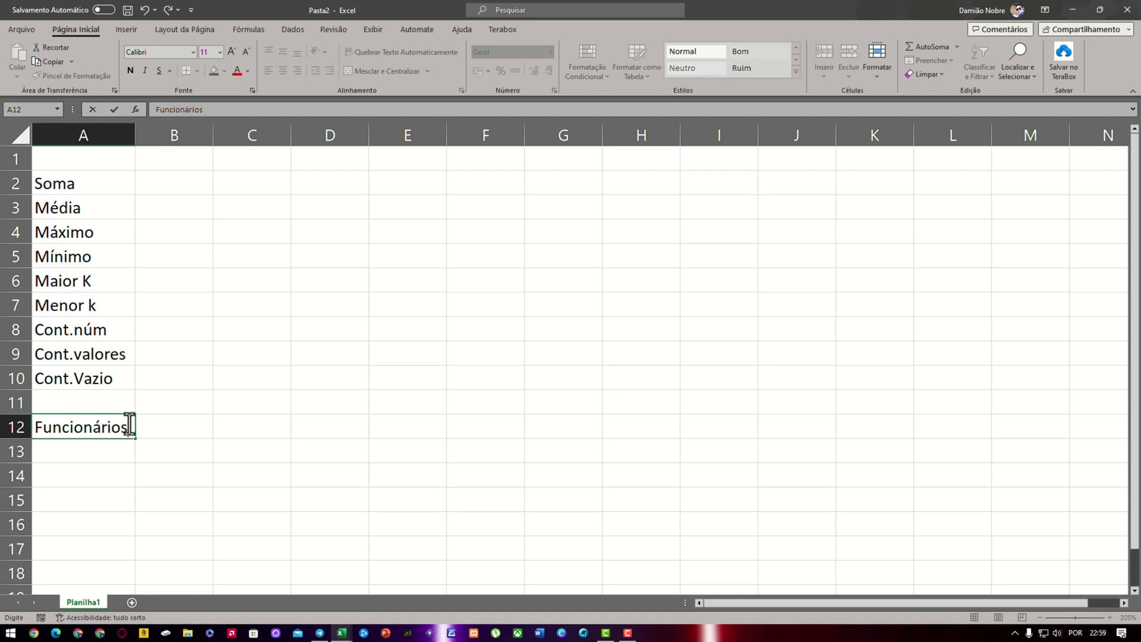
left_click(186, 425)
type("Jan")
left_click_drag(213, 438, 600, 432)
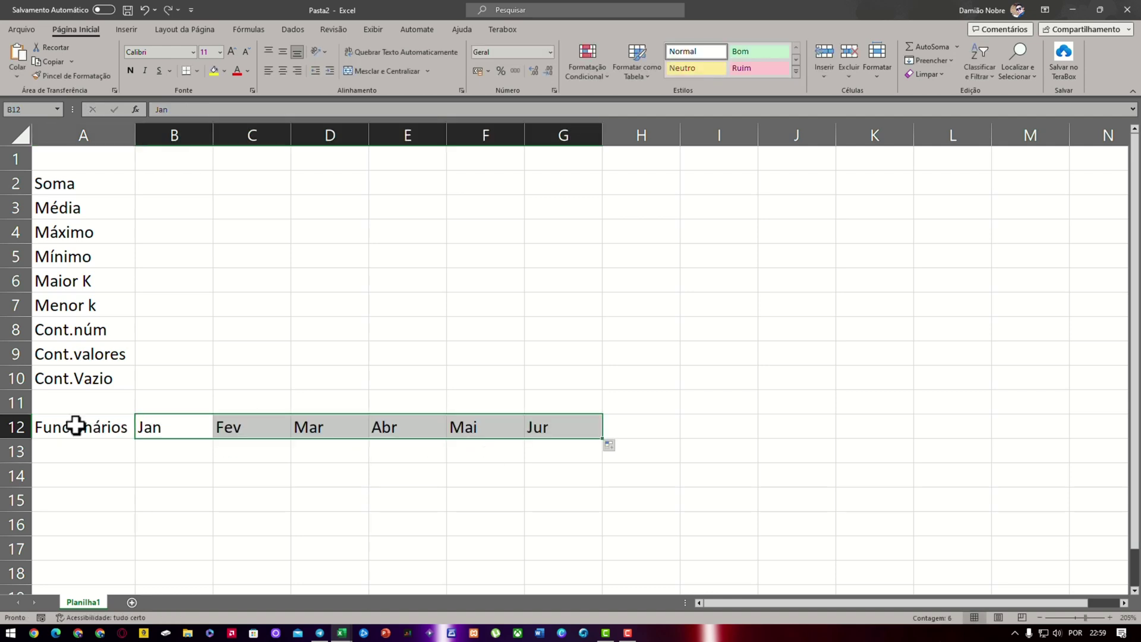
Enter the full names of three employees in cells A13 to A15 under the Funcionários heading
left_click(120, 454)
type("Maria dos Santos")
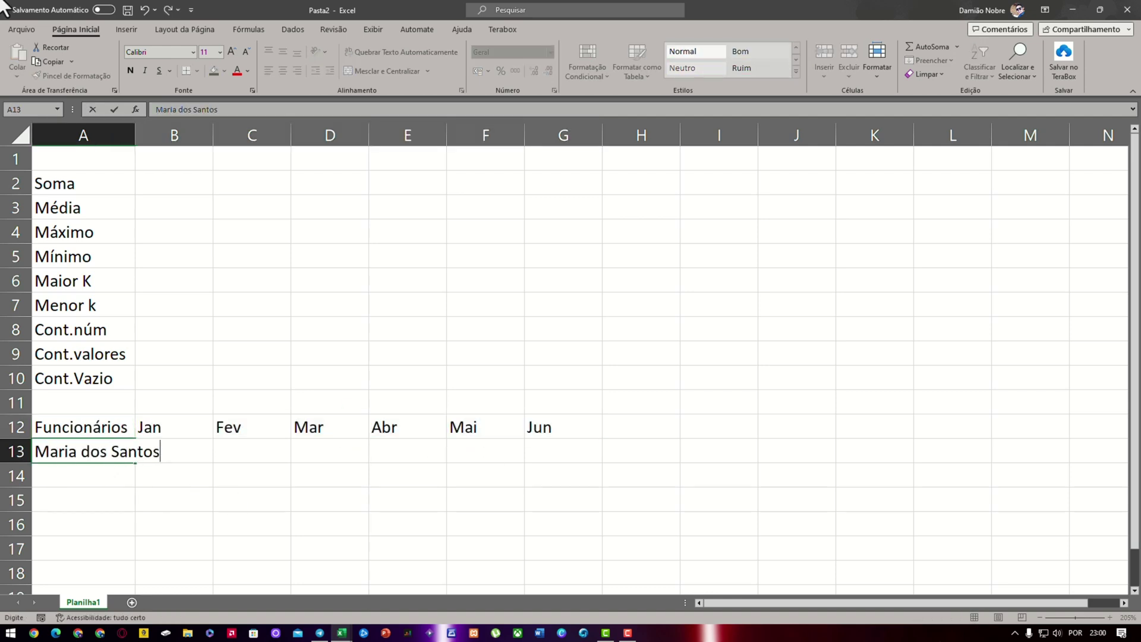
key("Return")
type("Pedro da Silva")
key("Return")
type("Davi dos Santos")
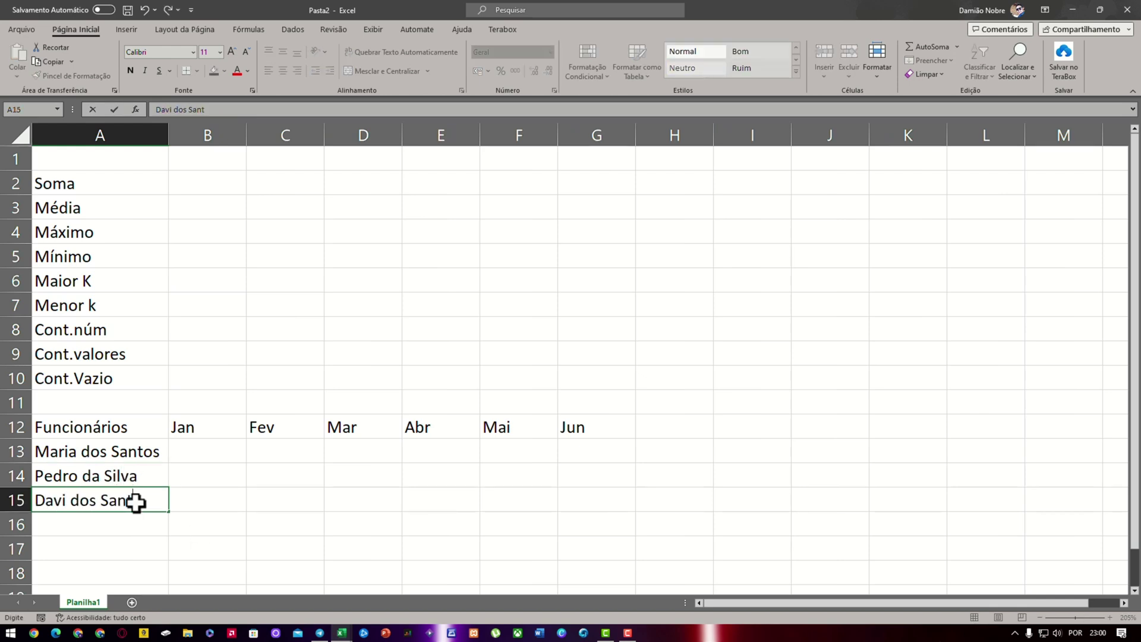
Enter 880, 900, 789, 500, 800 and 900 for Jan to Jun in the first employee's row, cells B13 to G13
left_click(208, 455)
type("880")
left_click(303, 454)
type("900")
left_click(361, 462)
type("789")
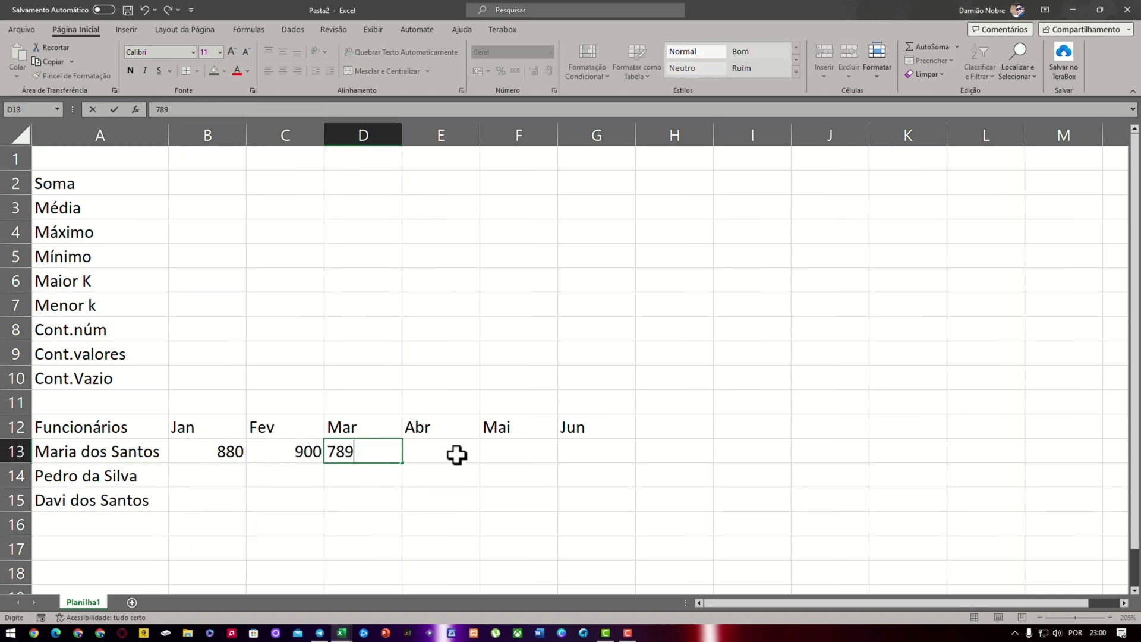
left_click(456, 454)
type("500")
left_click(515, 443)
type("800")
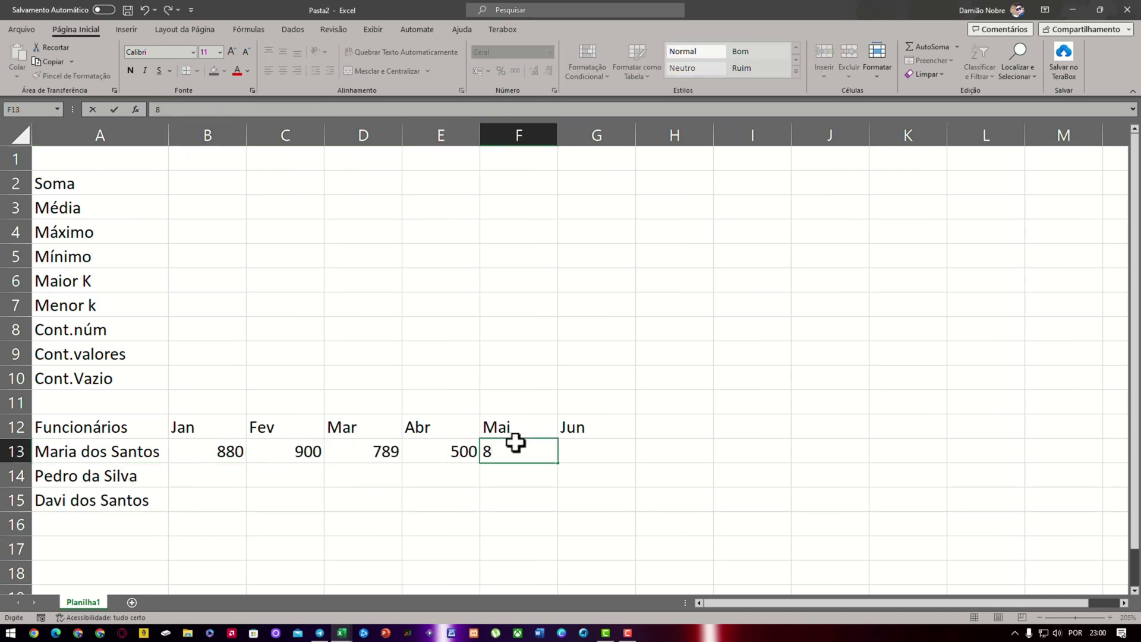
left_click(606, 448)
type("900")
Enter 555, 678, 987, 667, 876 and 567 for Jan to Jun in the second employee's row, cells B14 to G14
left_click(216, 467)
type("555")
left_click(286, 479)
type("678")
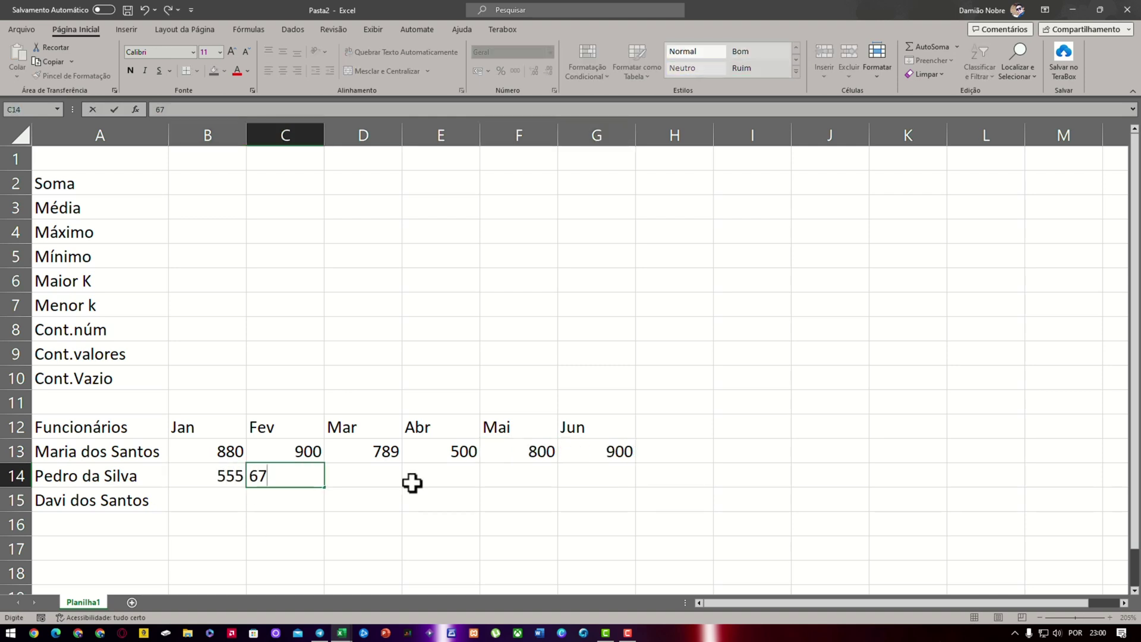
left_click(380, 481)
type("987")
left_click(421, 484)
type("667")
left_click(498, 479)
type("876")
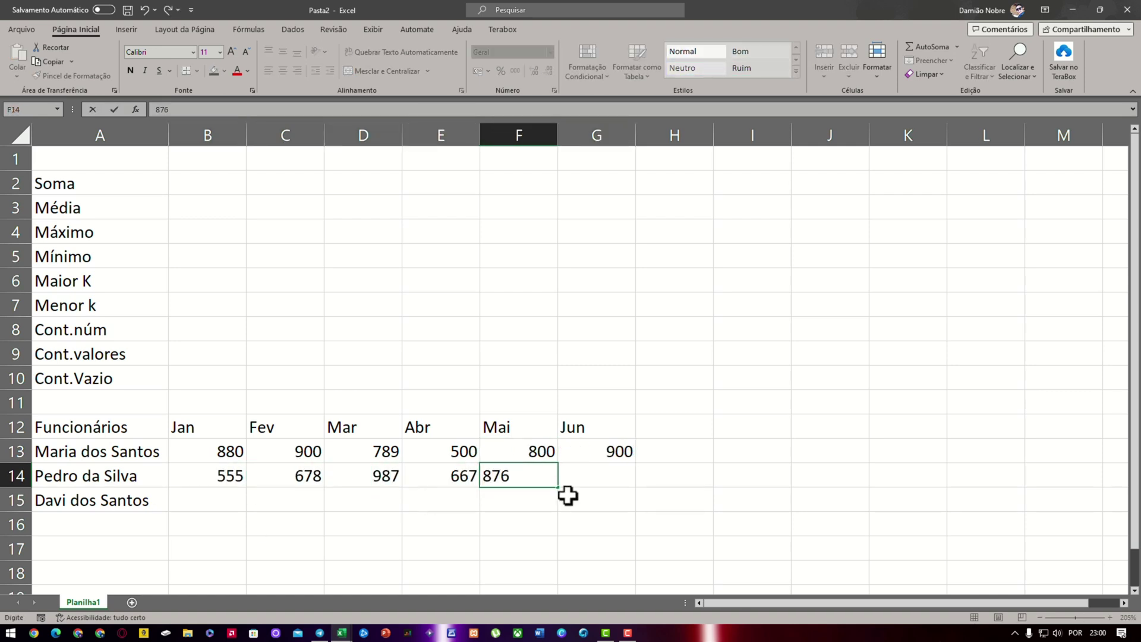
left_click(568, 481)
type("567")
Extend the B13:B14 series into B15, shift the two Fev values down to C14:C15, and enter 700 in C13
left_click_drag(208, 453, 246, 505)
left_click(320, 481)
left_click_drag(310, 453, 312, 478)
left_click_drag(304, 488, 305, 510)
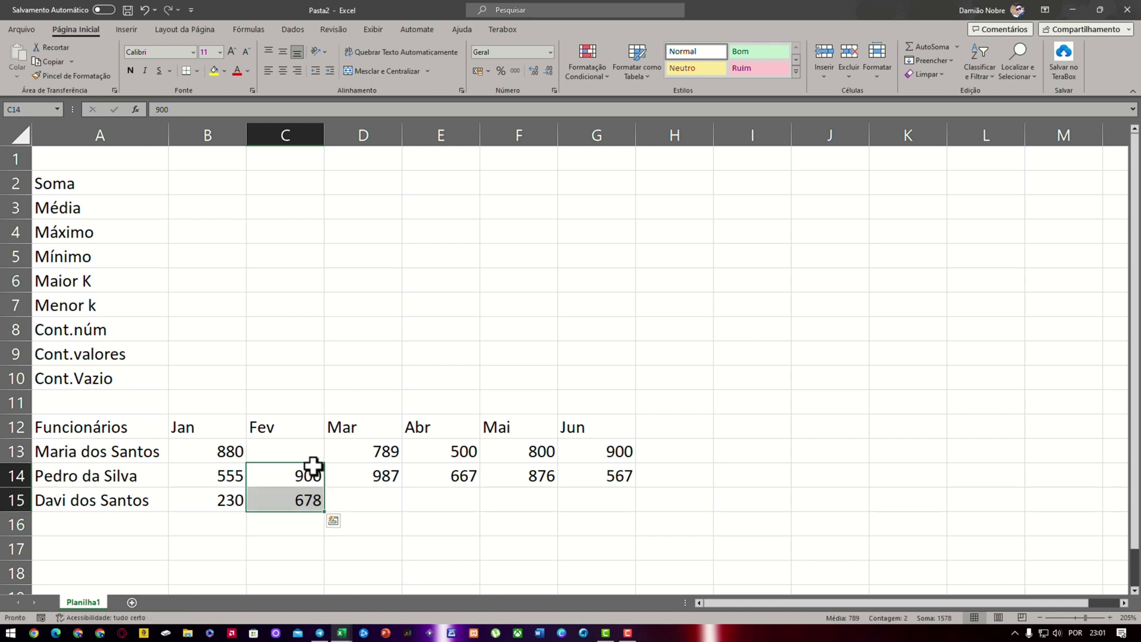
left_click(306, 455)
type("700")
Enter 800, 600 and 987 in D15 to F15 and extend the G13:G14 series into G15
left_click(364, 500)
type("800")
left_click(458, 504)
type("600")
left_click(524, 506)
type("987")
left_click_drag(613, 456, 618, 477)
left_click_drag(635, 487, 632, 509)
left_click(238, 518)
left_click_drag(217, 453, 576, 514)
Enter the label Total P/Mês: in A16 and the heading Total S/ in H12
left_click(56, 520)
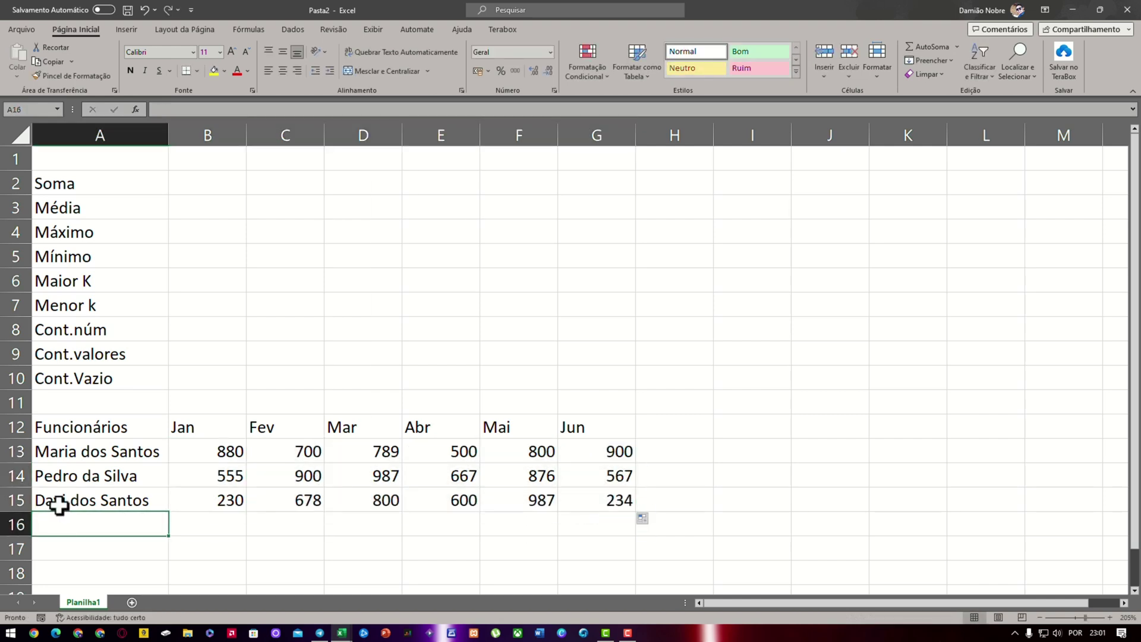
type("Total P")
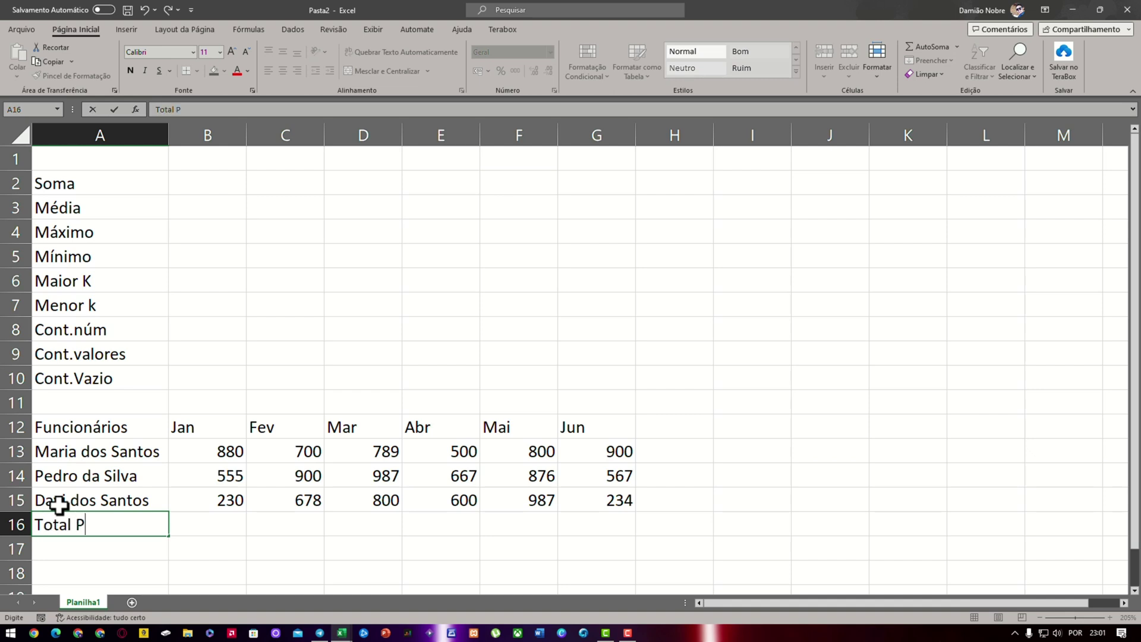
type("/Mês:")
left_click(377, 452)
left_click(653, 428)
type("To")
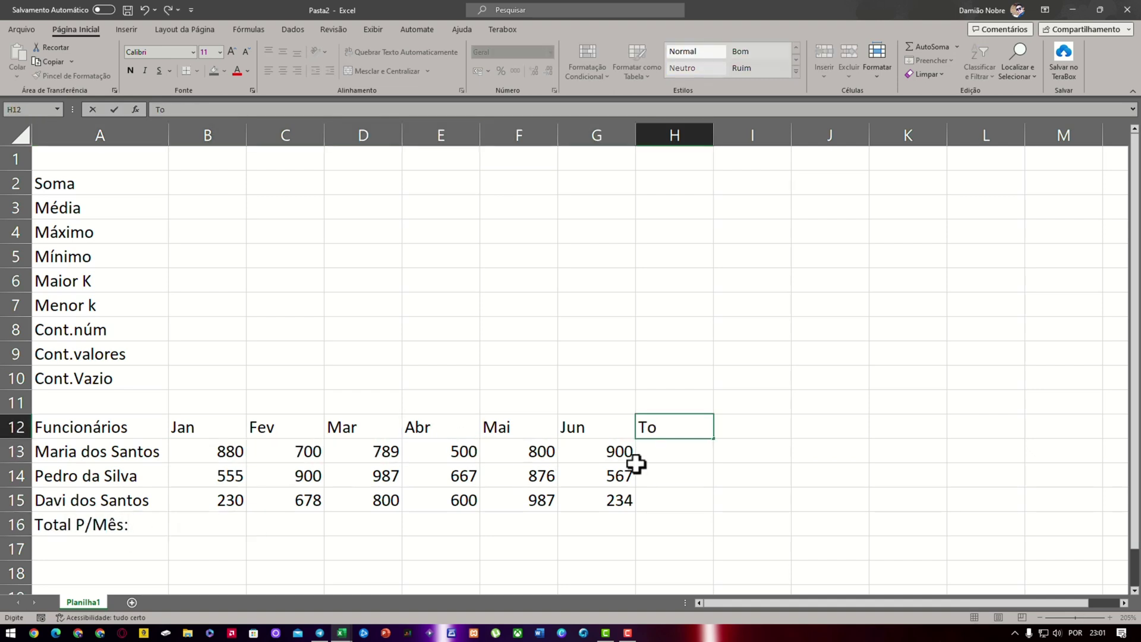
type("tal SE")
key("BackSpace")
type("/")
left_click(684, 474)
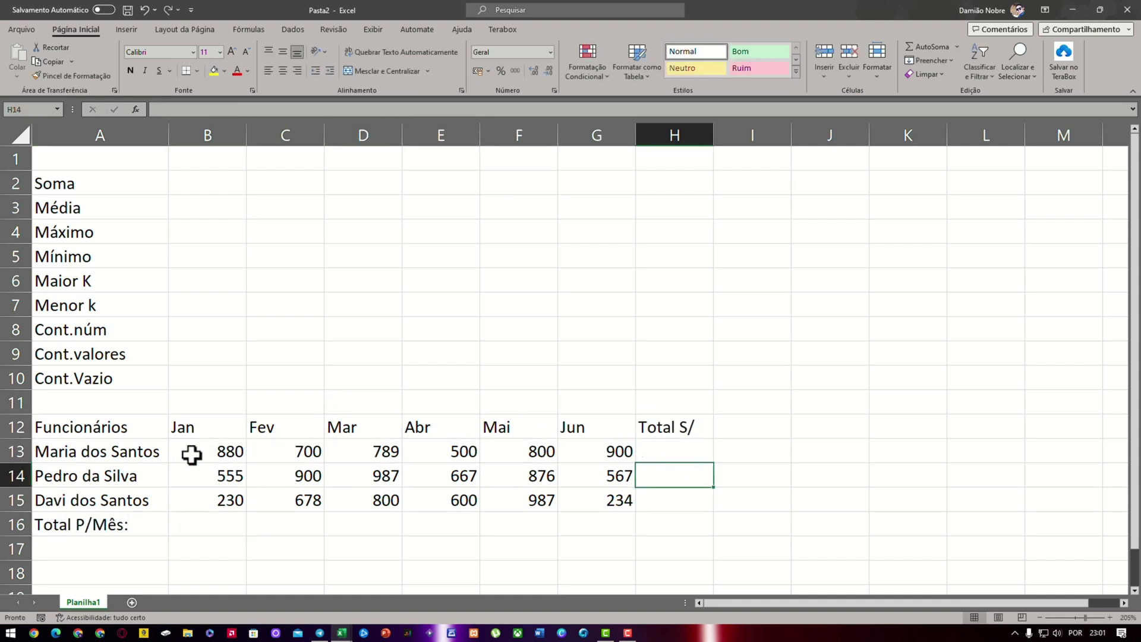
Format the heading row A12:H12 as bold and centred with a blue fill and white text, and make the row taller
left_click_drag(68, 427, 683, 413)
key("ctrl+n")
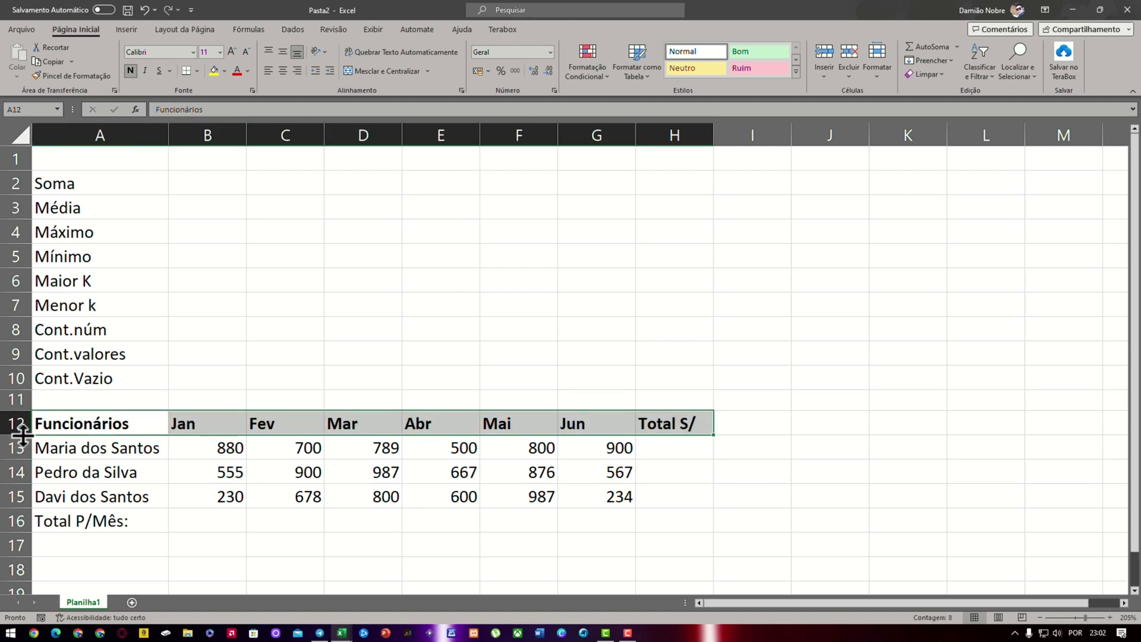
left_click(282, 72)
left_click(225, 72)
left_click(255, 99)
left_click(247, 72)
left_click(236, 112)
Apply a lighter blue fill to the employee name cells A13:A15 and the Total S/ cells H13:H15
left_click(103, 503)
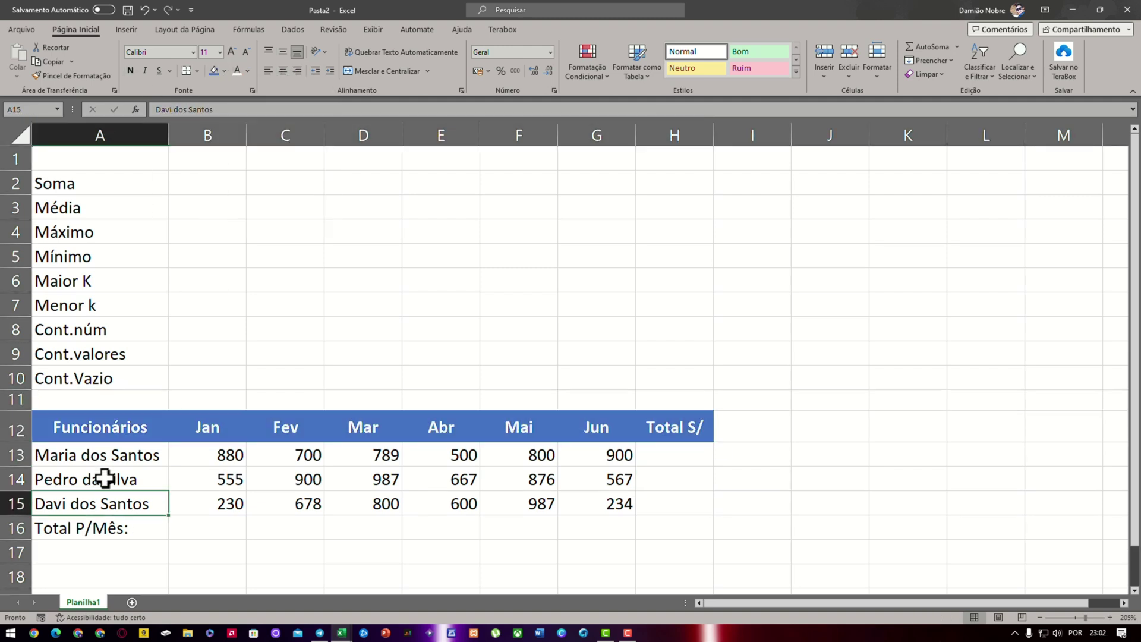
left_click_drag(107, 457, 111, 507)
left_click(224, 70)
left_click(276, 173)
left_click(255, 484)
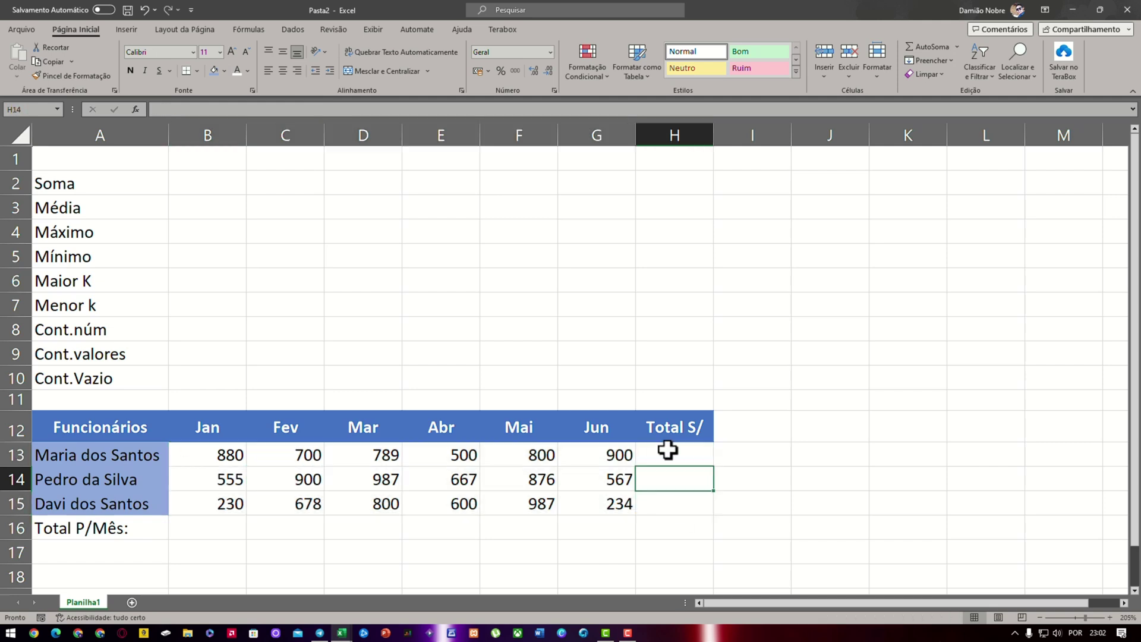
left_click_drag(668, 450, 673, 506)
Give the total row A16:H16 the same blue fill and white text as the heading row
left_click_drag(102, 528, 673, 529)
left_click(225, 71)
left_click(254, 99)
left_click(237, 70)
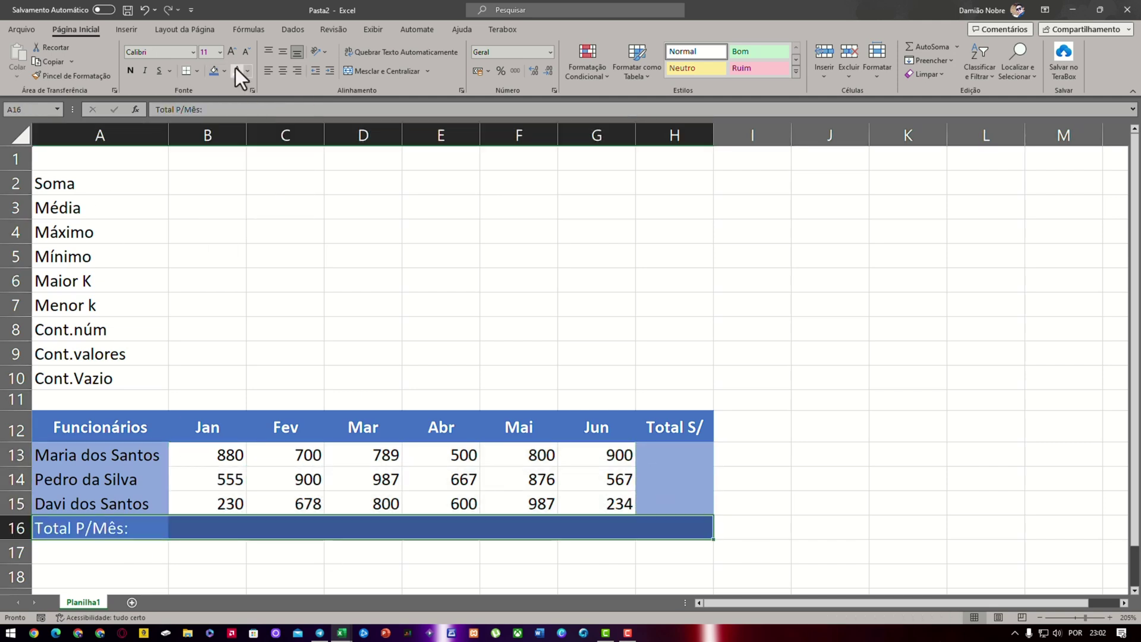
left_click(208, 309)
left_click(110, 527)
Set the font size of the table headings in A12:H12 to 12
left_click_drag(115, 426, 674, 427)
left_click(219, 53)
left_click(208, 123)
left_click(286, 378)
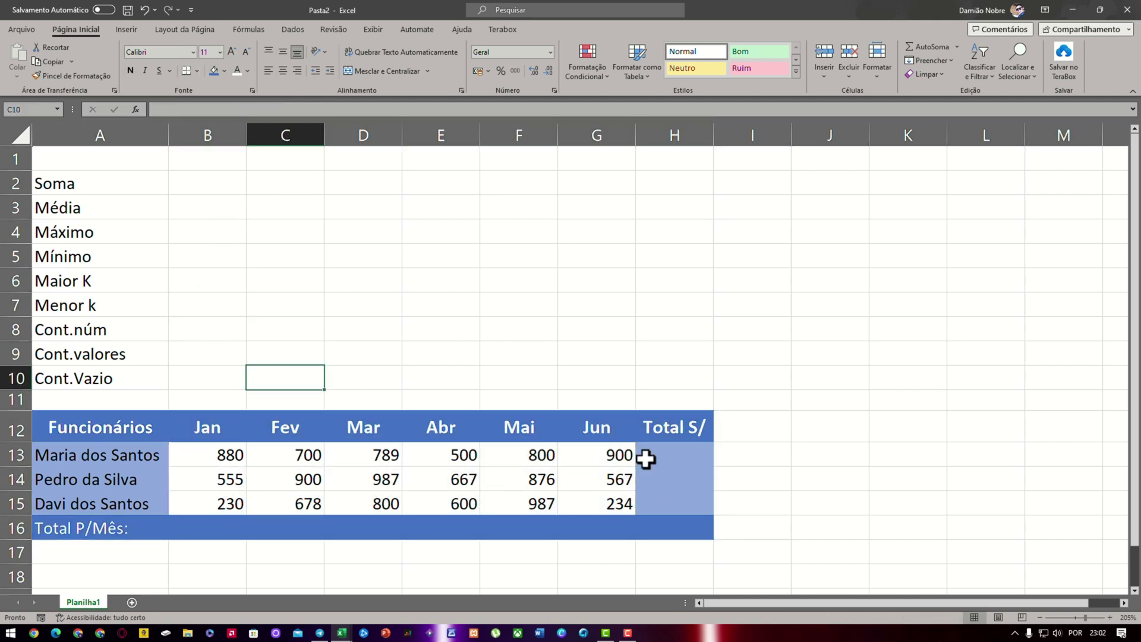
left_click(812, 432)
Apply all borders to the whole employee table, A12:H16
left_click_drag(87, 425, 674, 529)
left_click(197, 71)
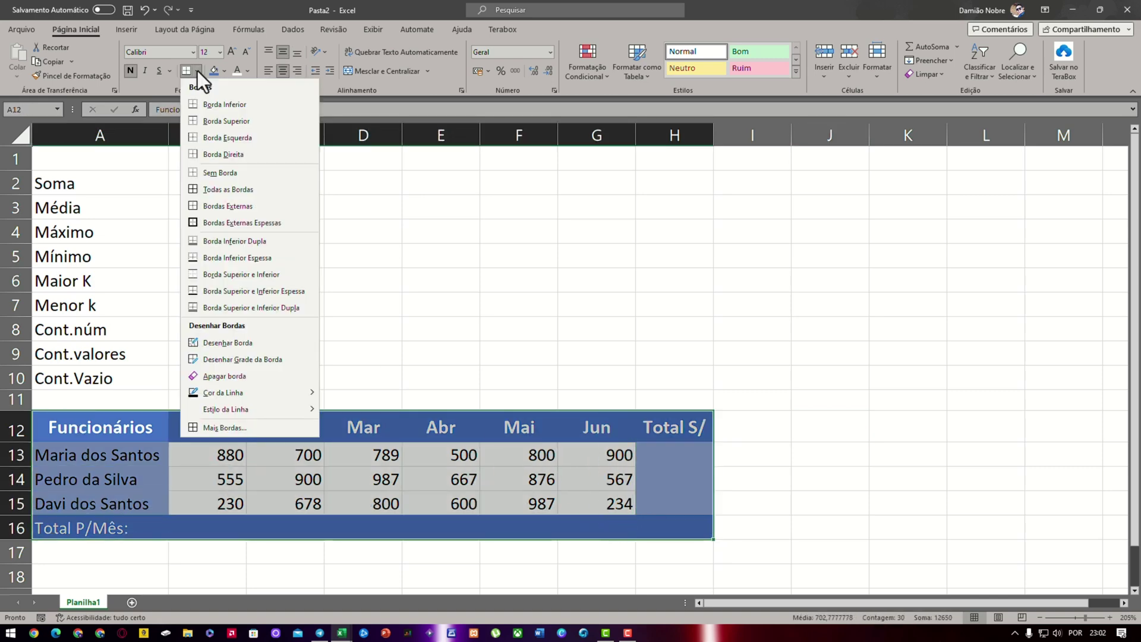
left_click(226, 189)
left_click(331, 285)
left_click(372, 461)
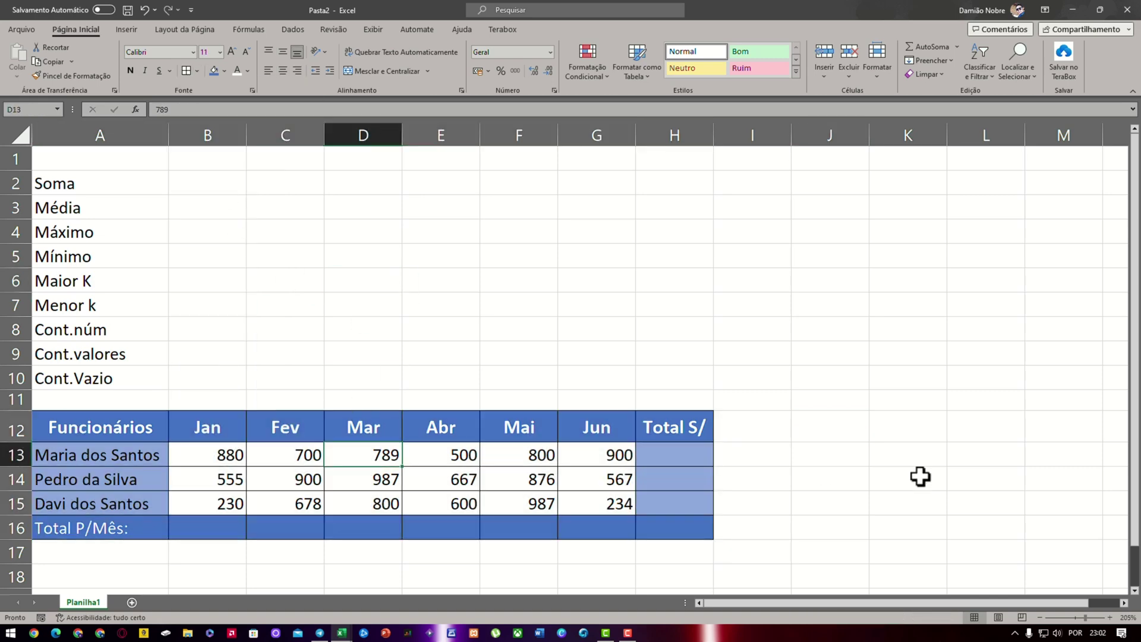
left_click(271, 510)
left_click(188, 532)
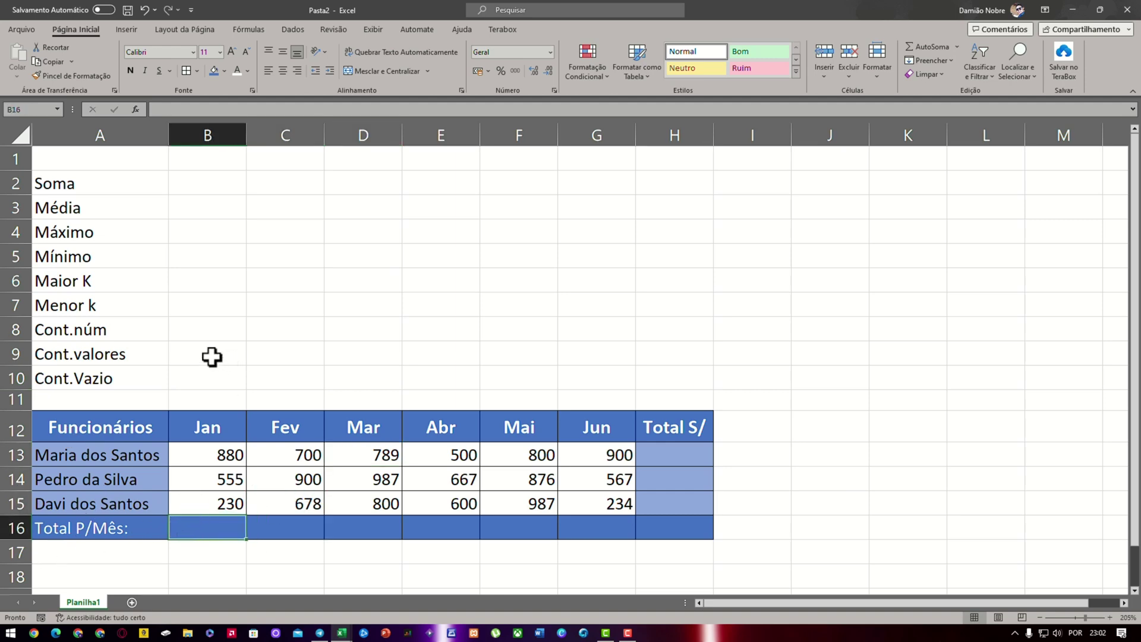
Format the function labels in A2:A10 with a blue fill, white text and all borders
left_click(107, 192)
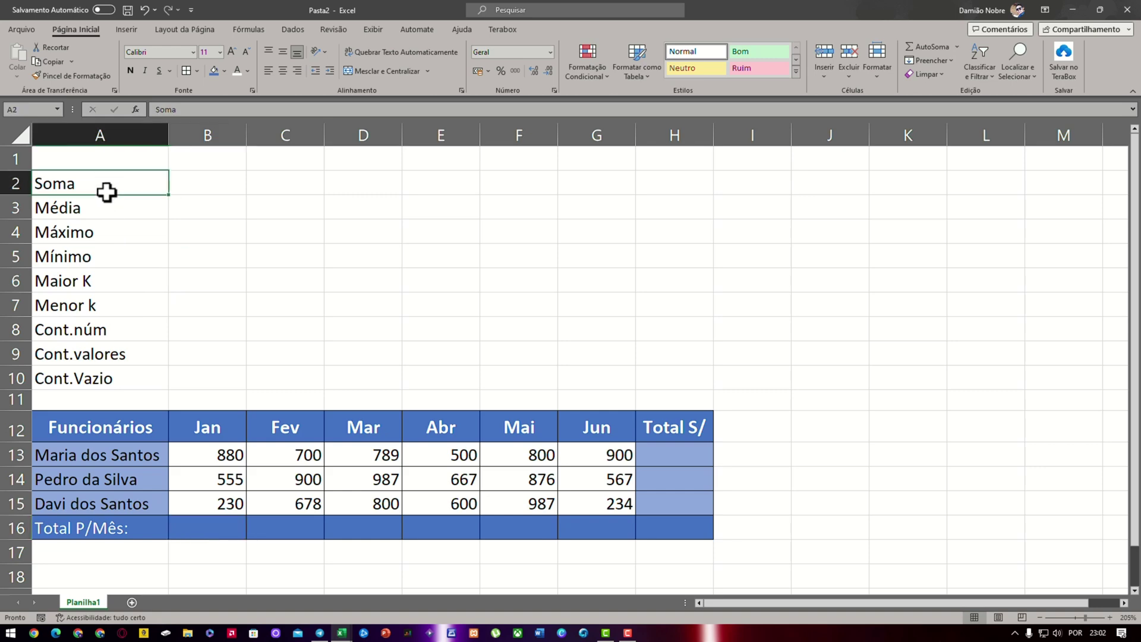
left_click_drag(107, 191, 112, 374)
left_click(214, 72)
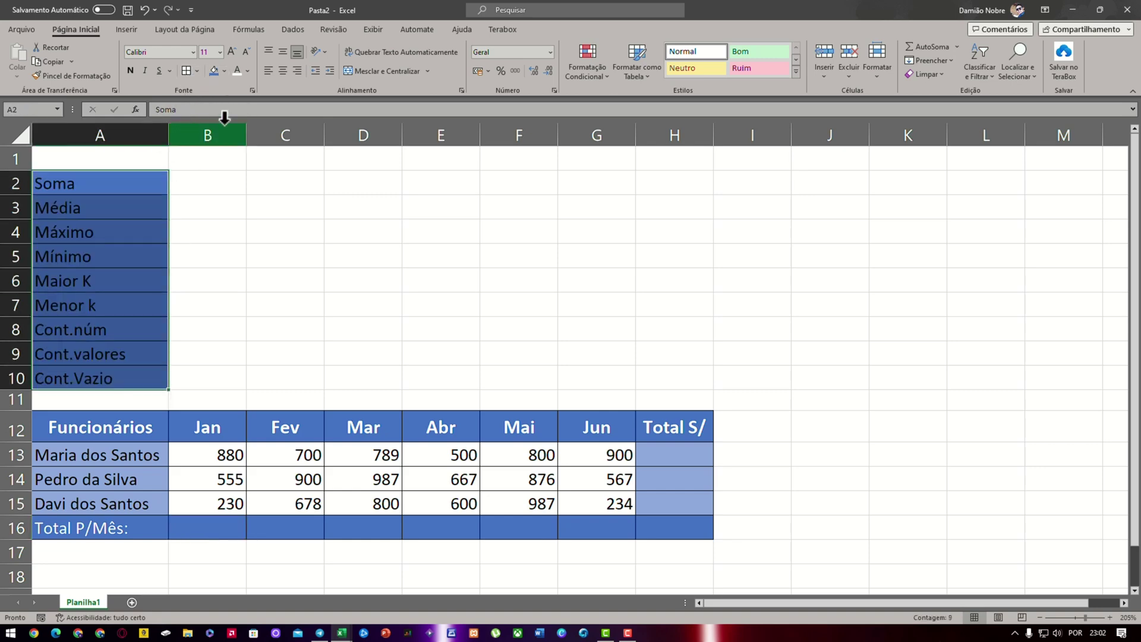
left_click(241, 72)
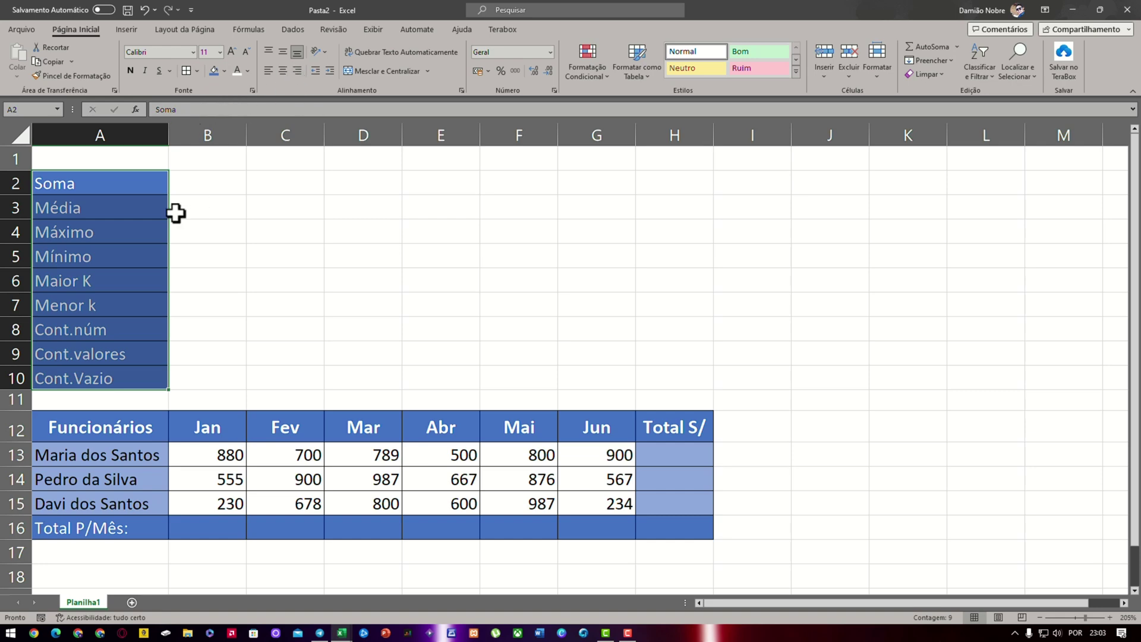
left_click(315, 352)
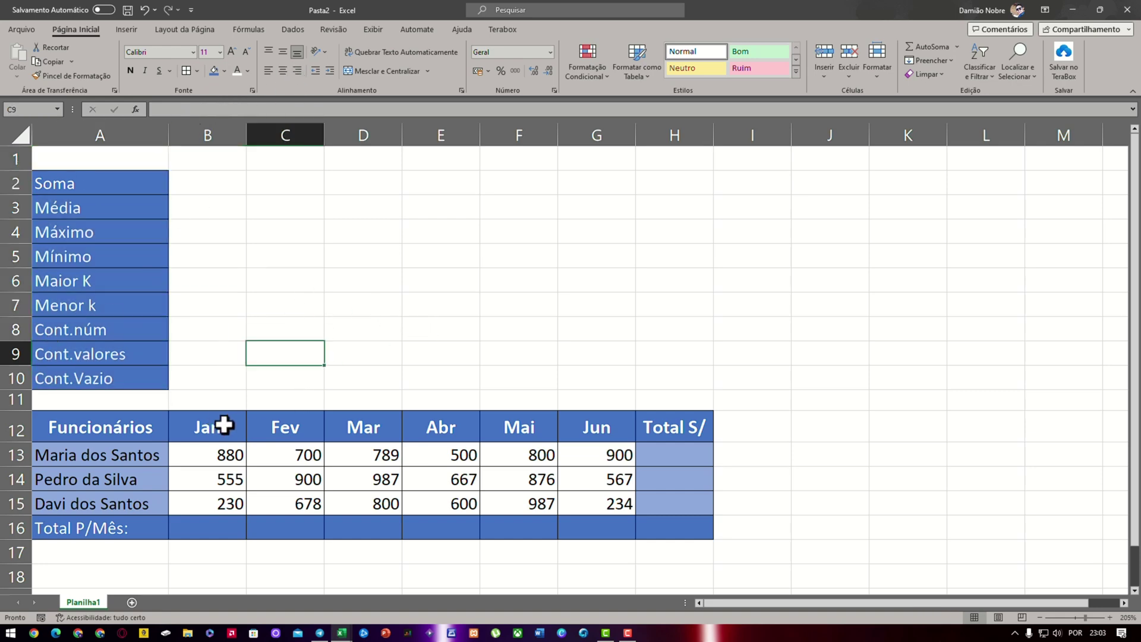
Total January in B16 with =SOMA(B13:B15) and copy the formula across the total row to G16
left_click(199, 527)
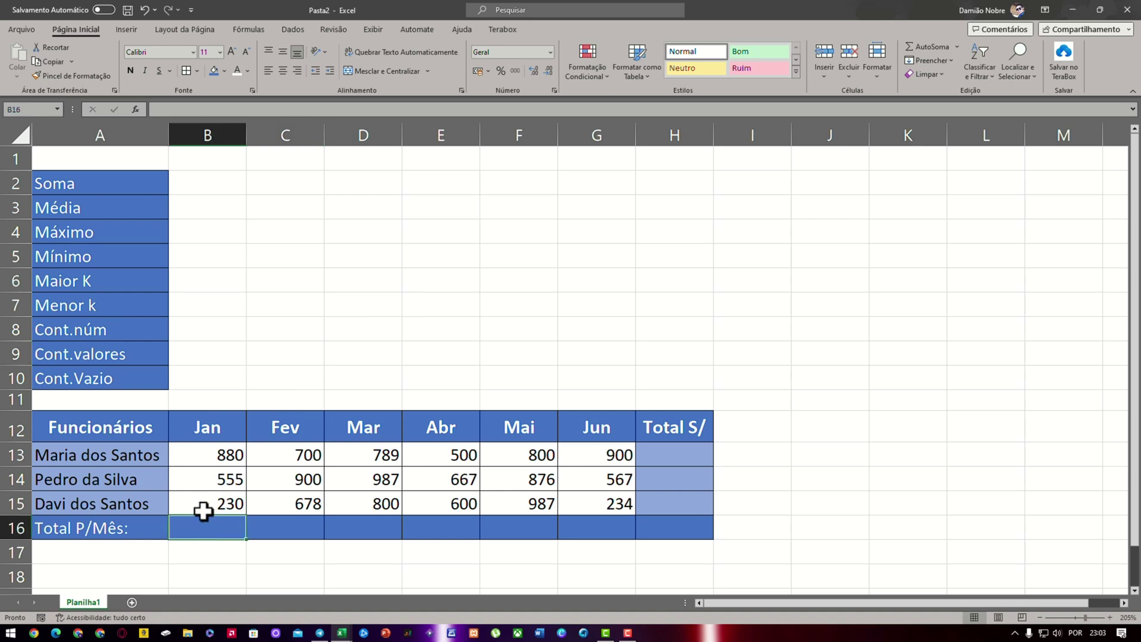
left_click(115, 175)
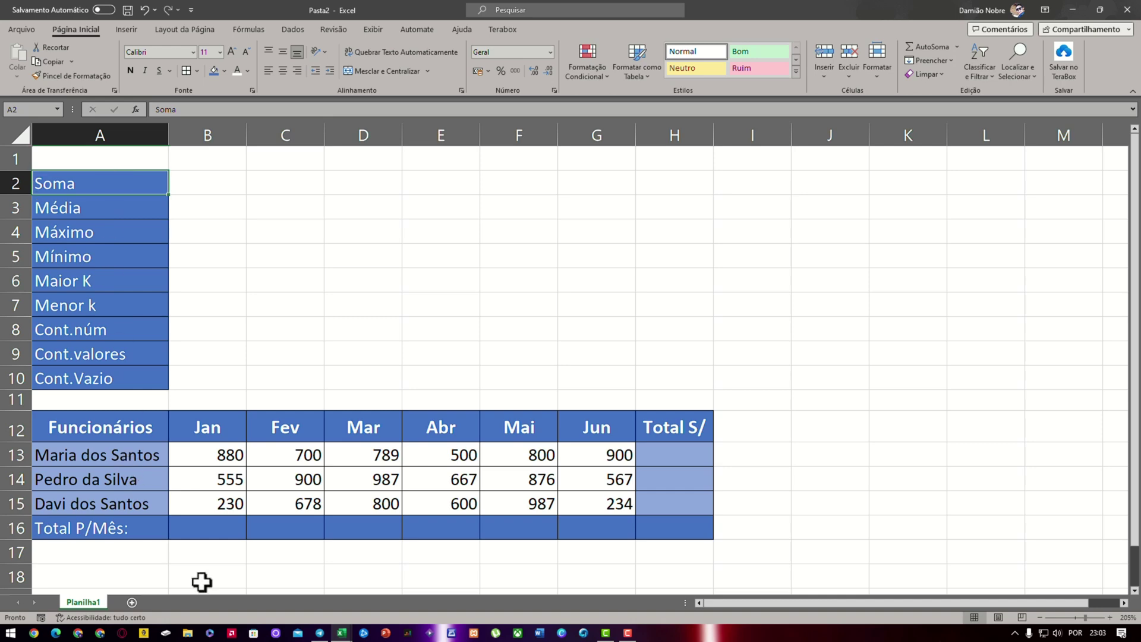
left_click(218, 527)
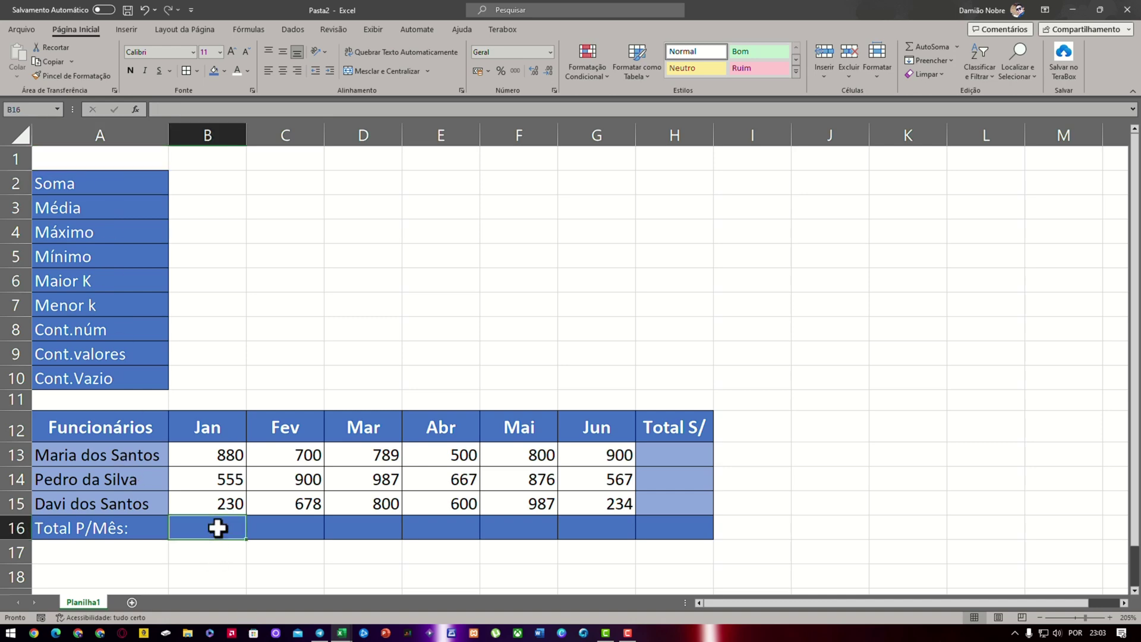
type("=")
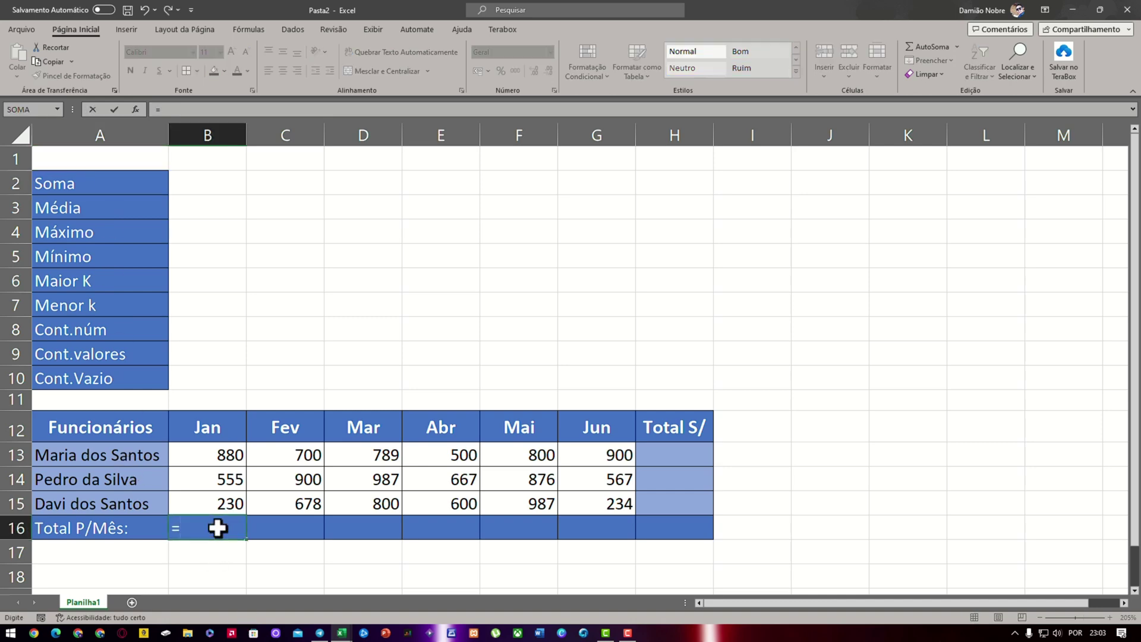
type("soma")
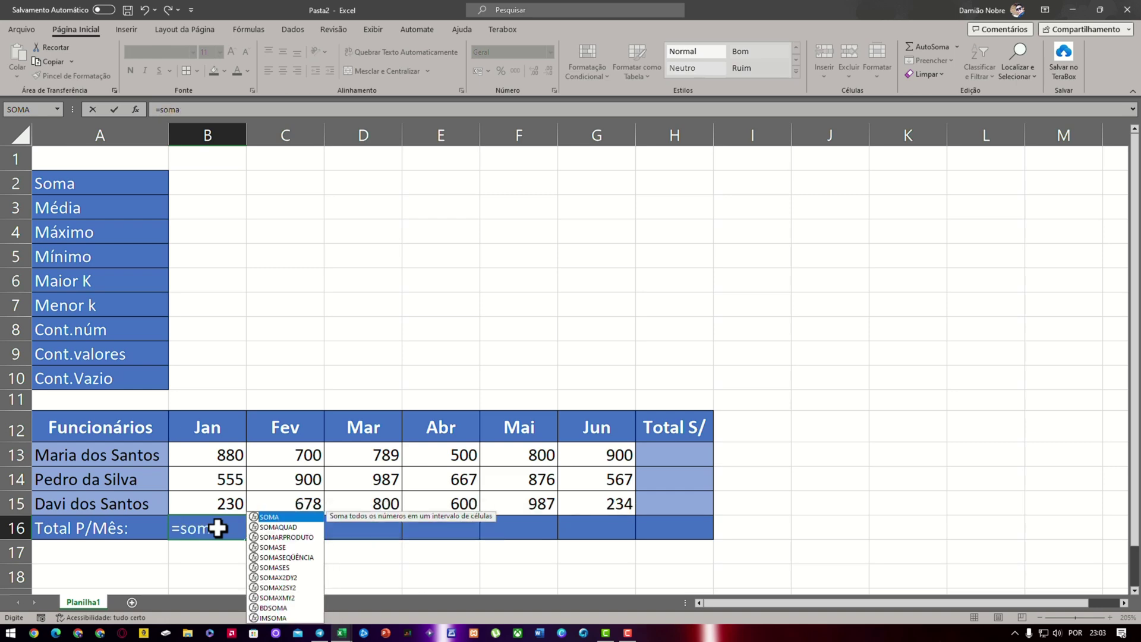
type("(")
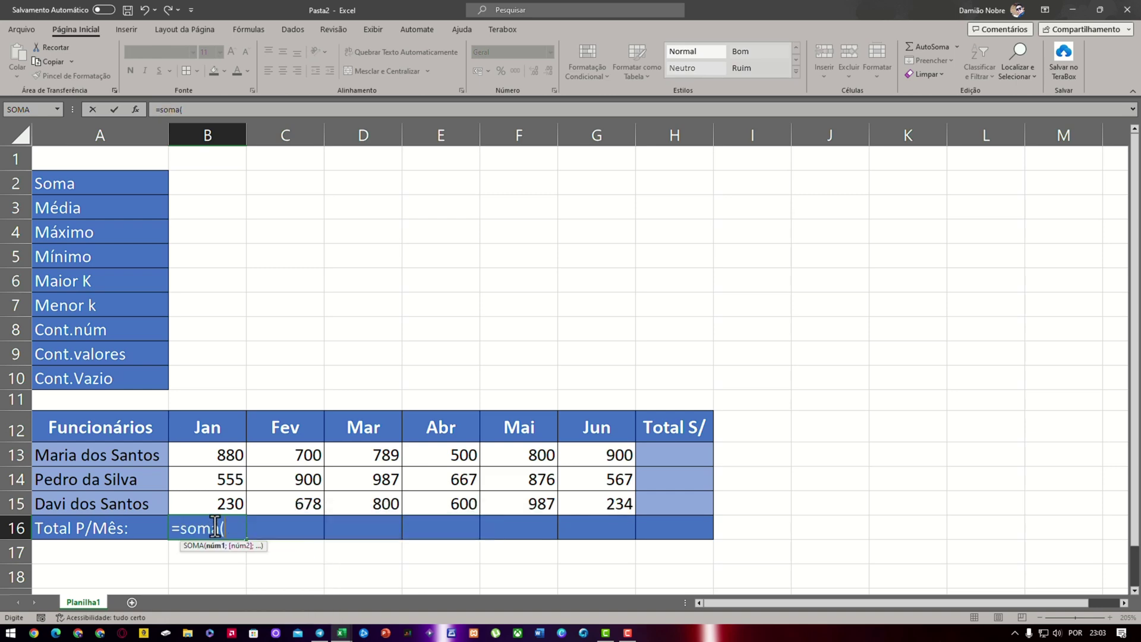
left_click(221, 454)
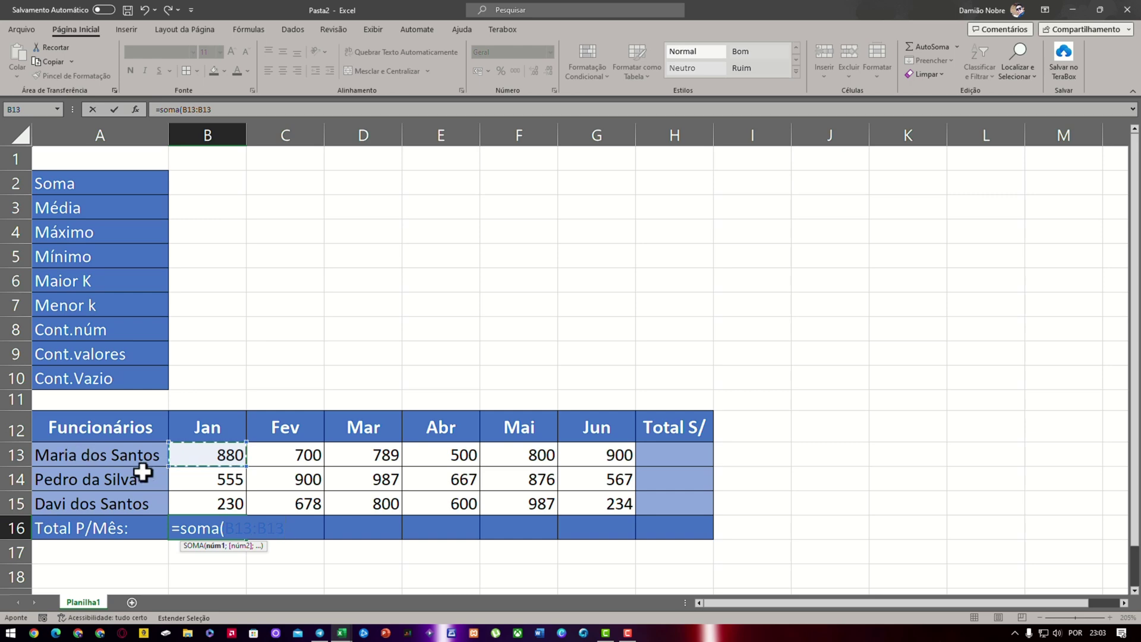
left_click(221, 505)
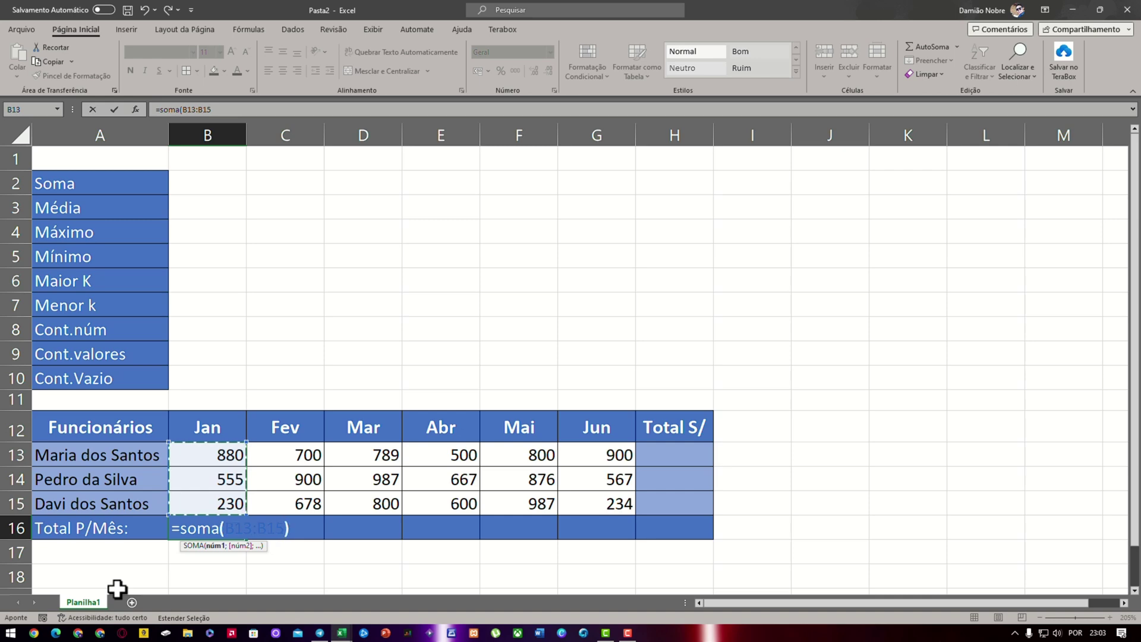
type(")")
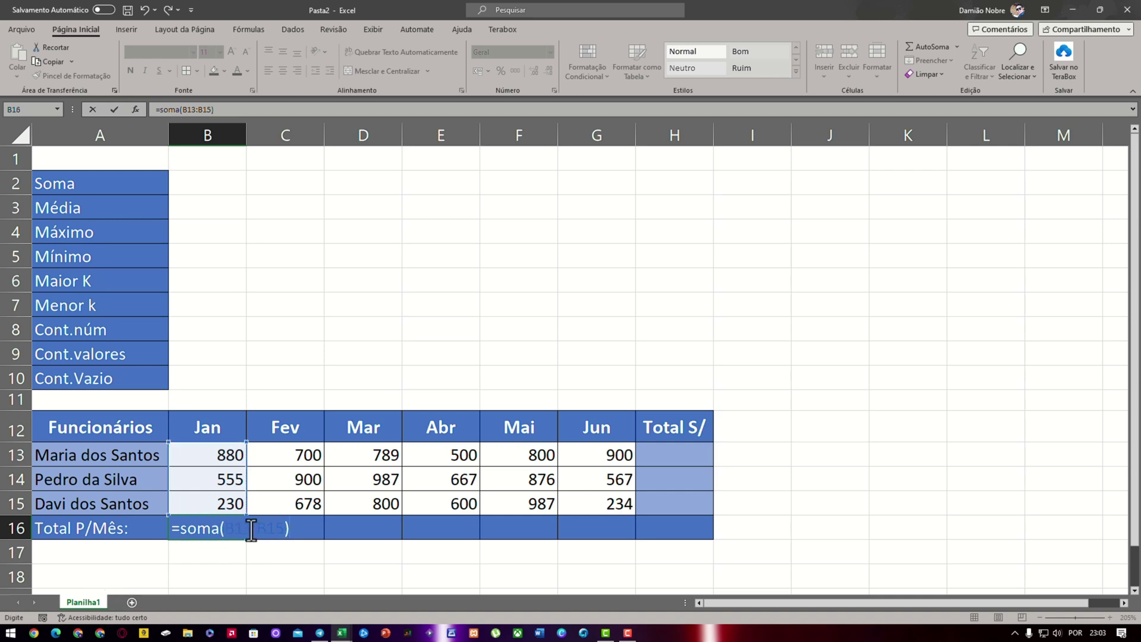
left_click(285, 531)
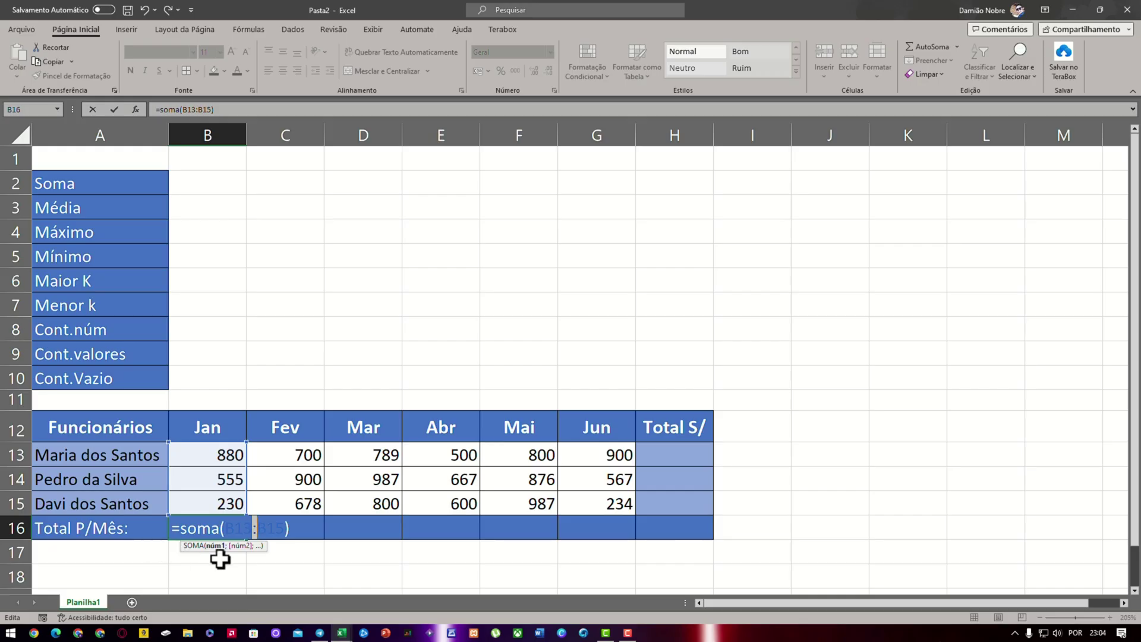
key("Return")
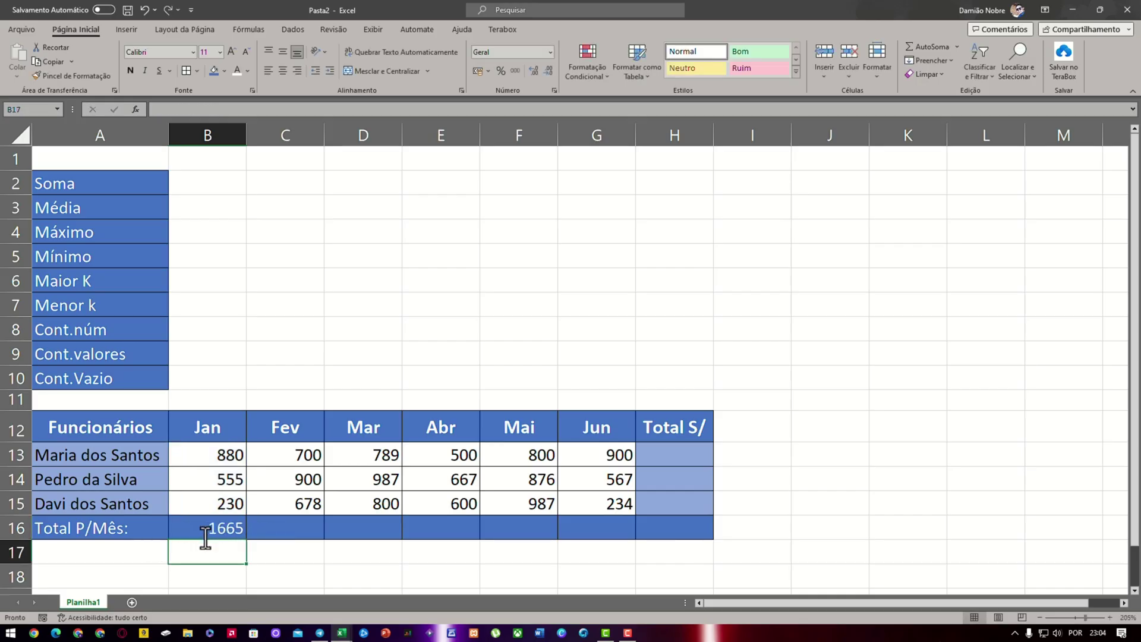
left_click(199, 529)
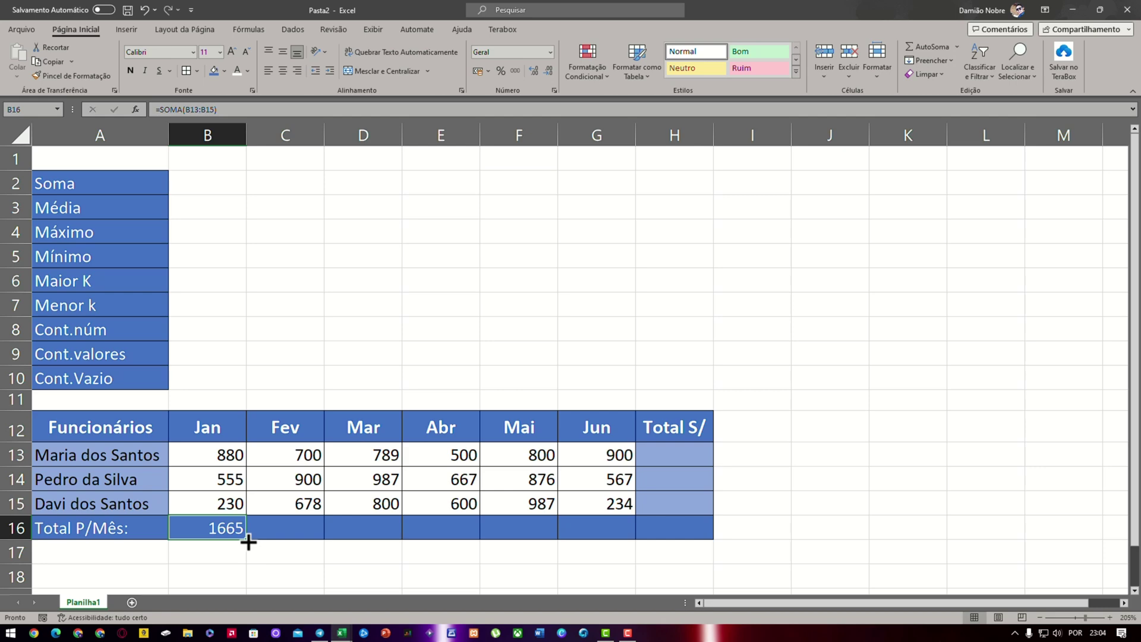
left_click_drag(248, 542, 617, 528)
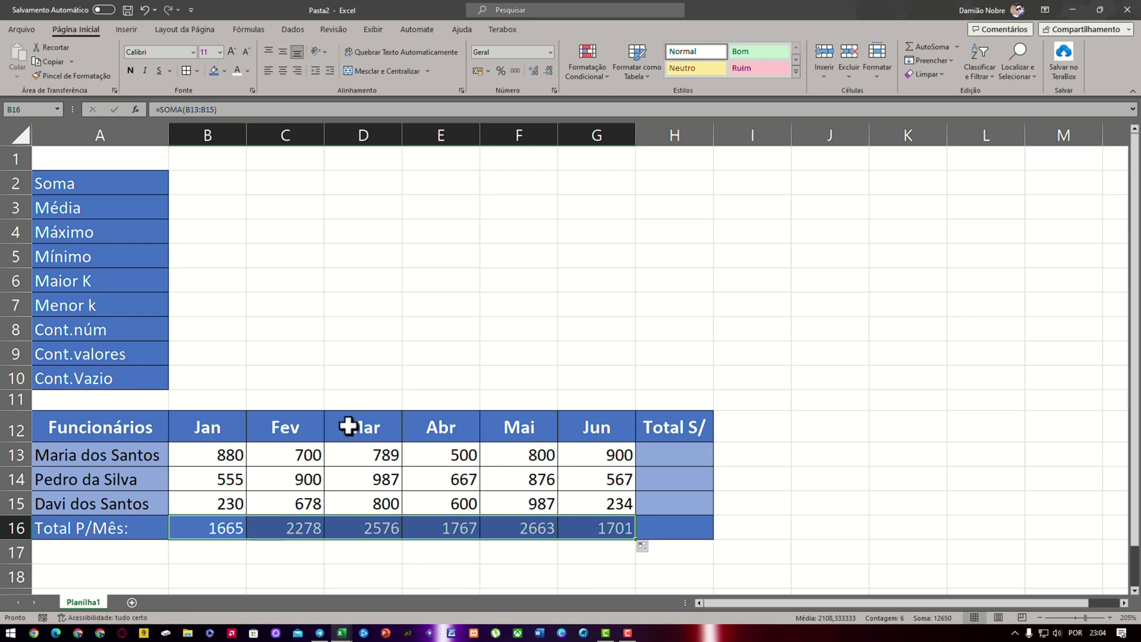
left_click(293, 441)
left_click(382, 453)
left_click(458, 456)
left_click(523, 452)
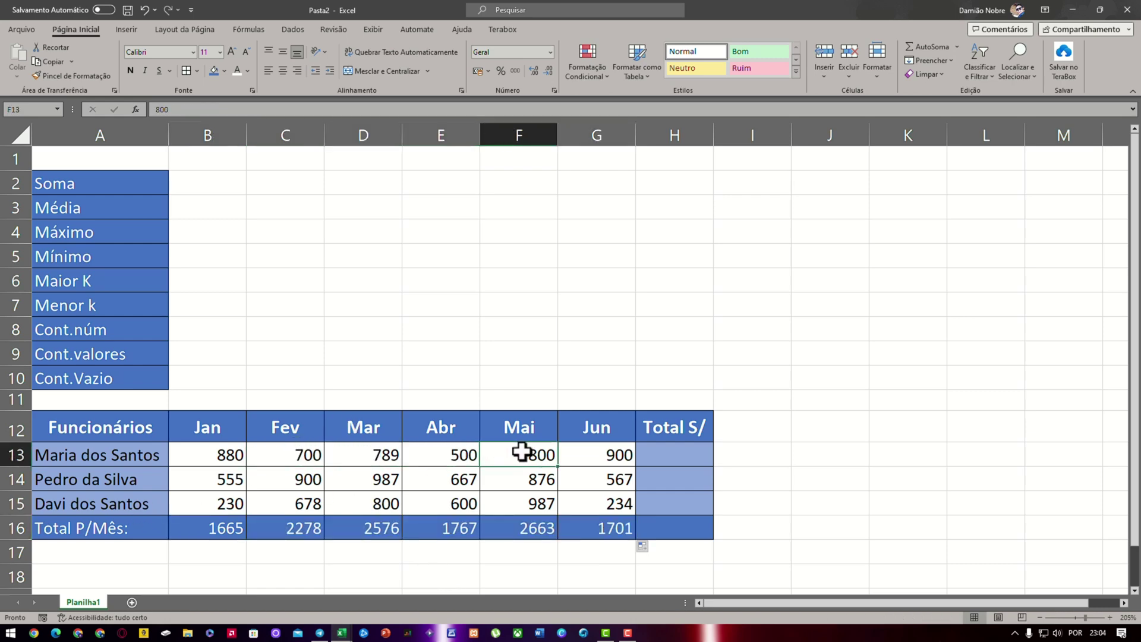
left_click(576, 455)
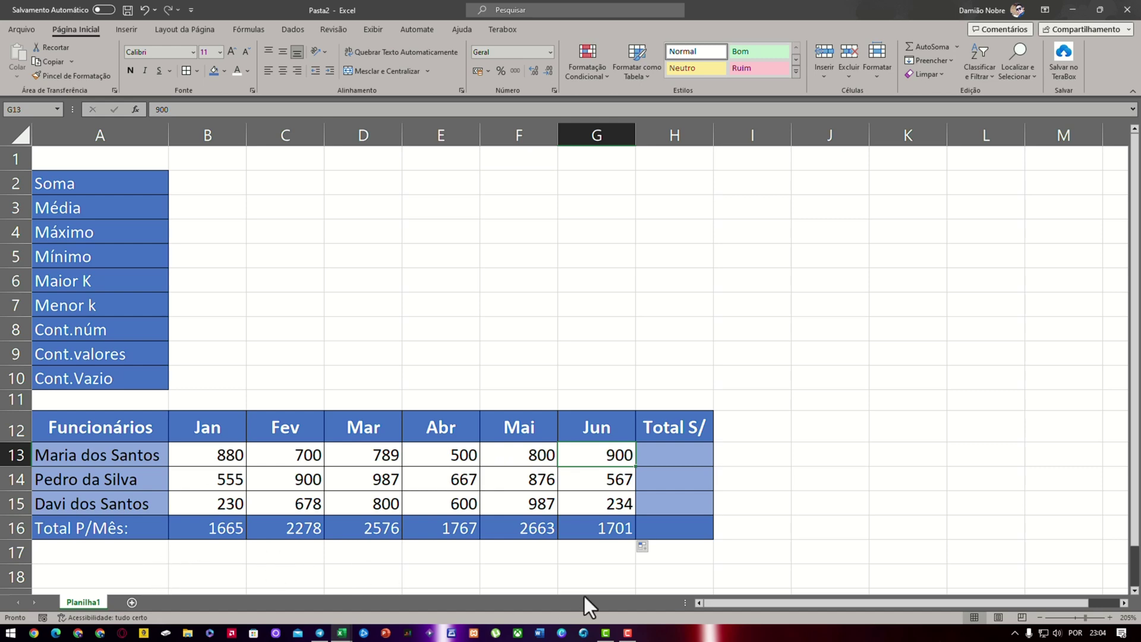
Total the first employee's six months in H13 with =SOMA(B13:G13)
left_click(673, 452)
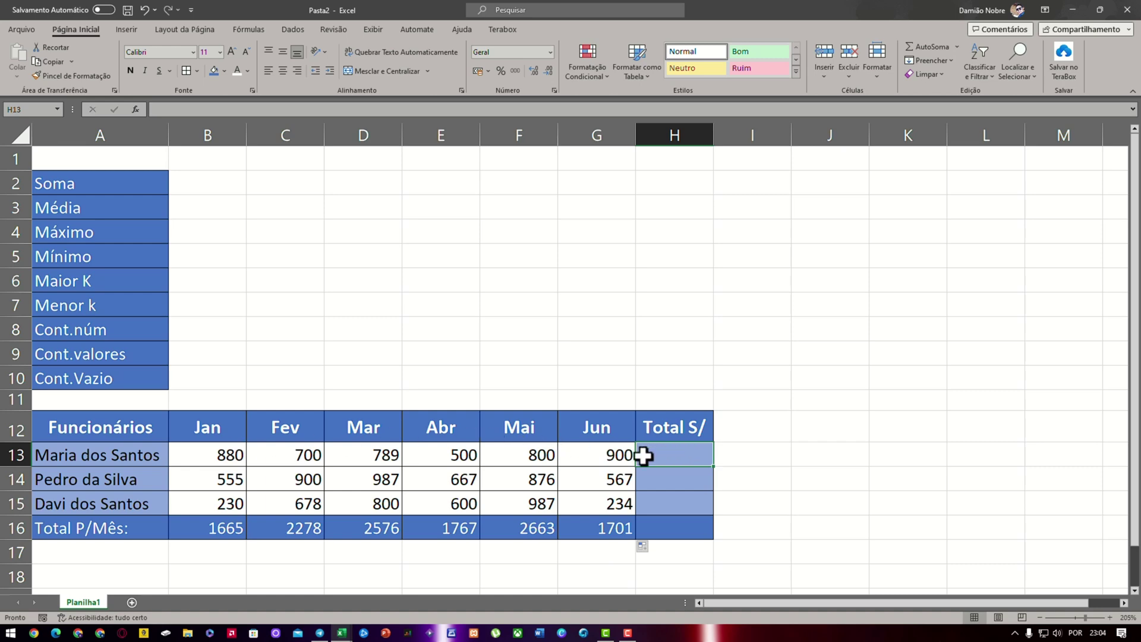
type("=soma")
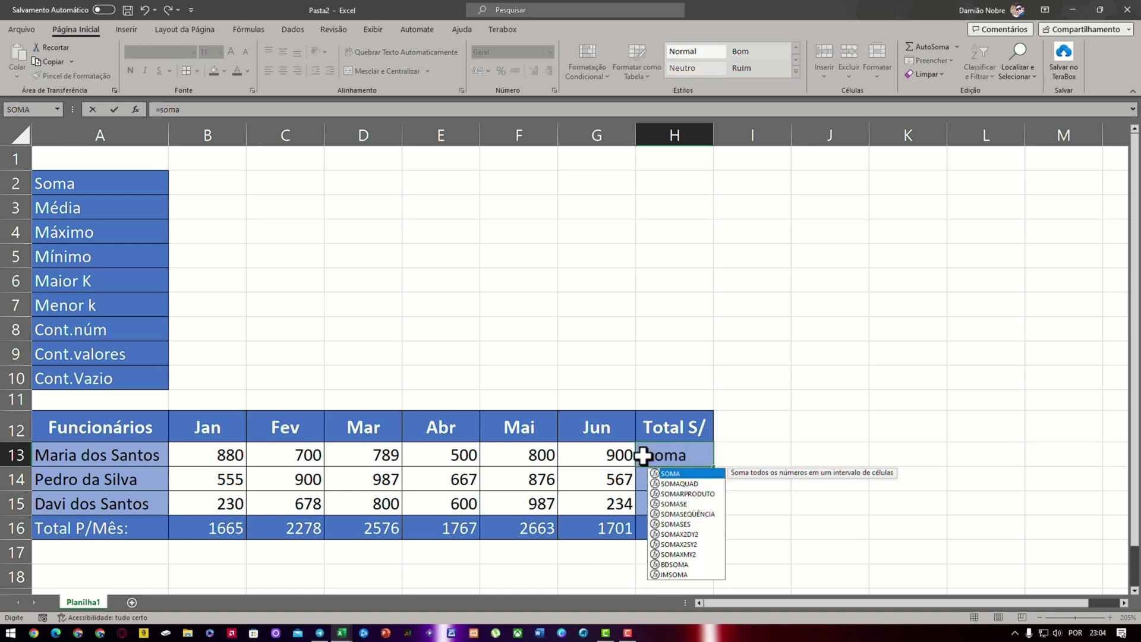
type("(")
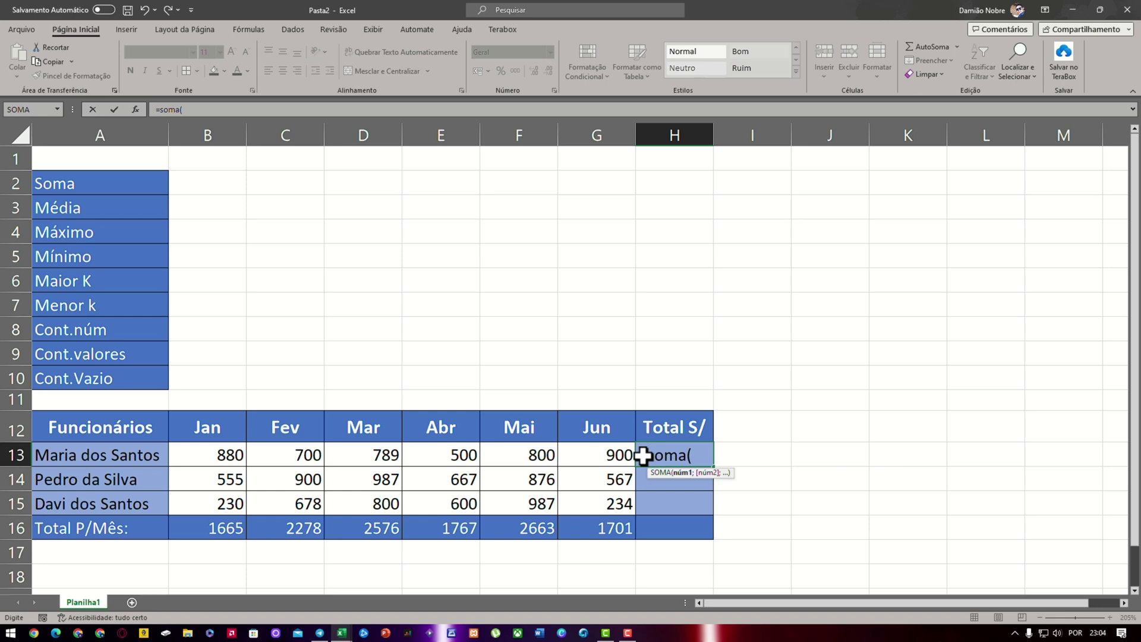
left_click(222, 455)
key("F8")
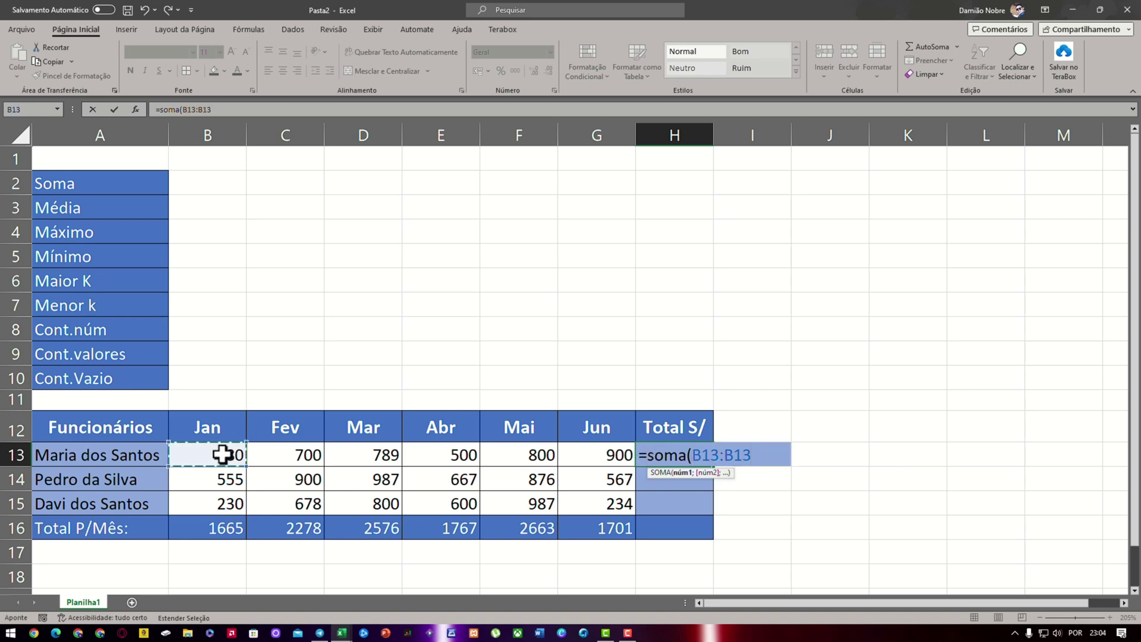
left_click(579, 451)
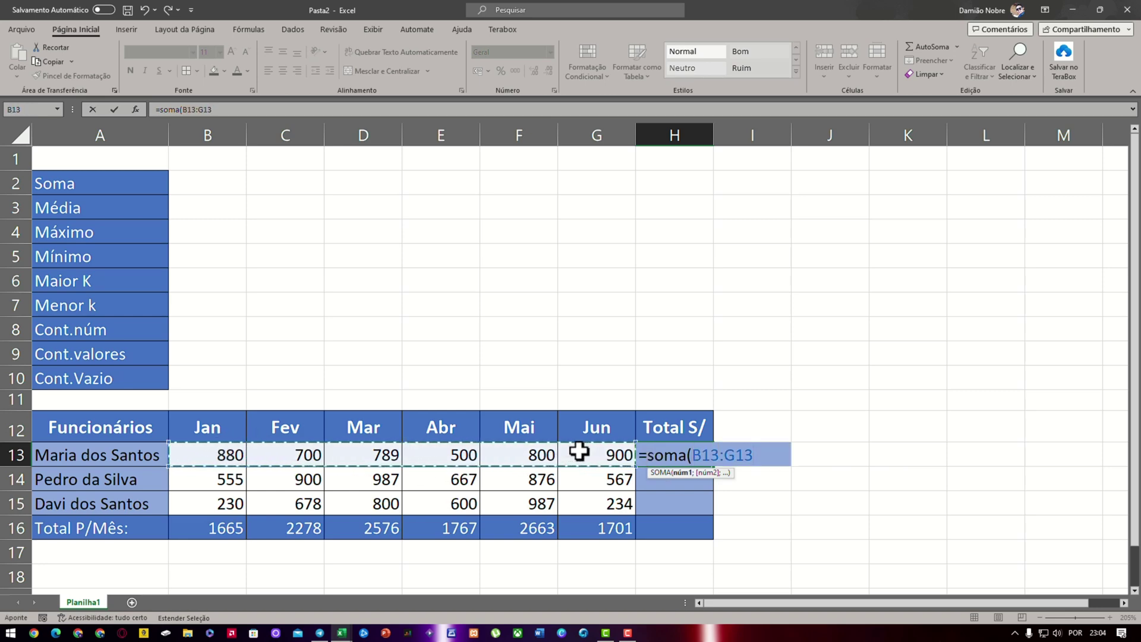
type(")")
key("Return")
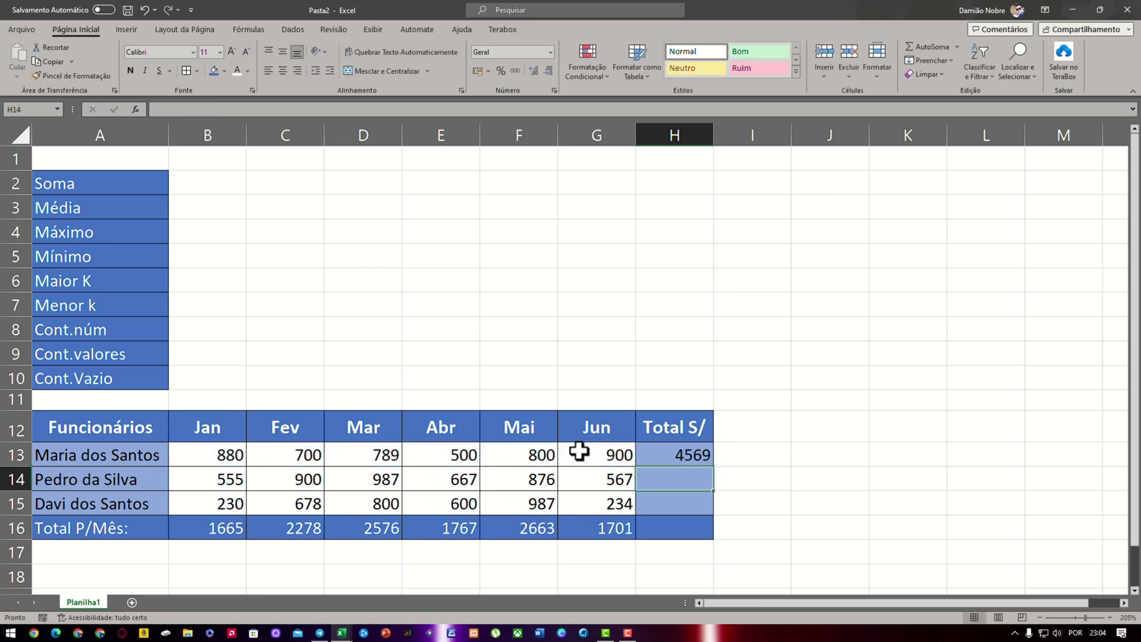
Review the range in the H13 formula and copy the formula down to H15 for the other employees
left_click(680, 454)
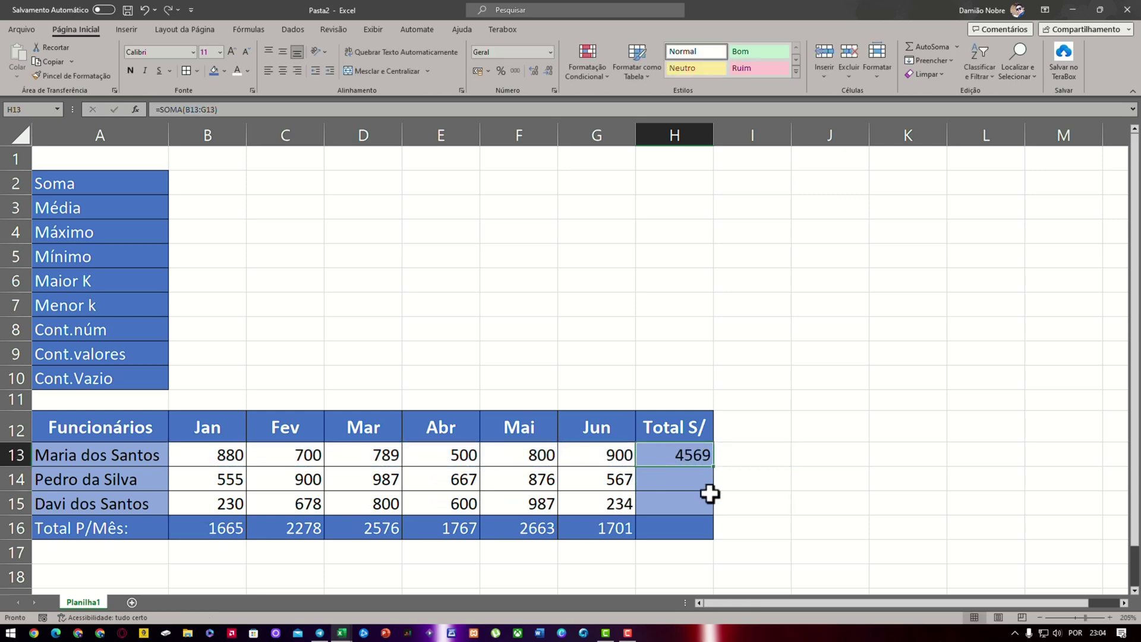
double_click(707, 463)
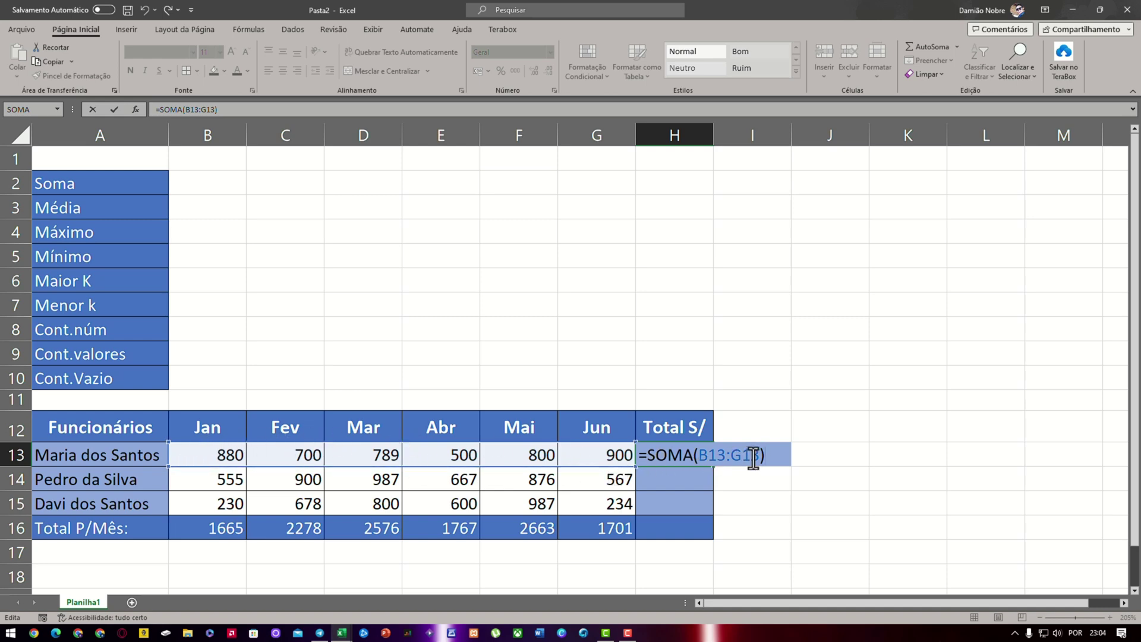
left_click_drag(754, 458, 698, 457)
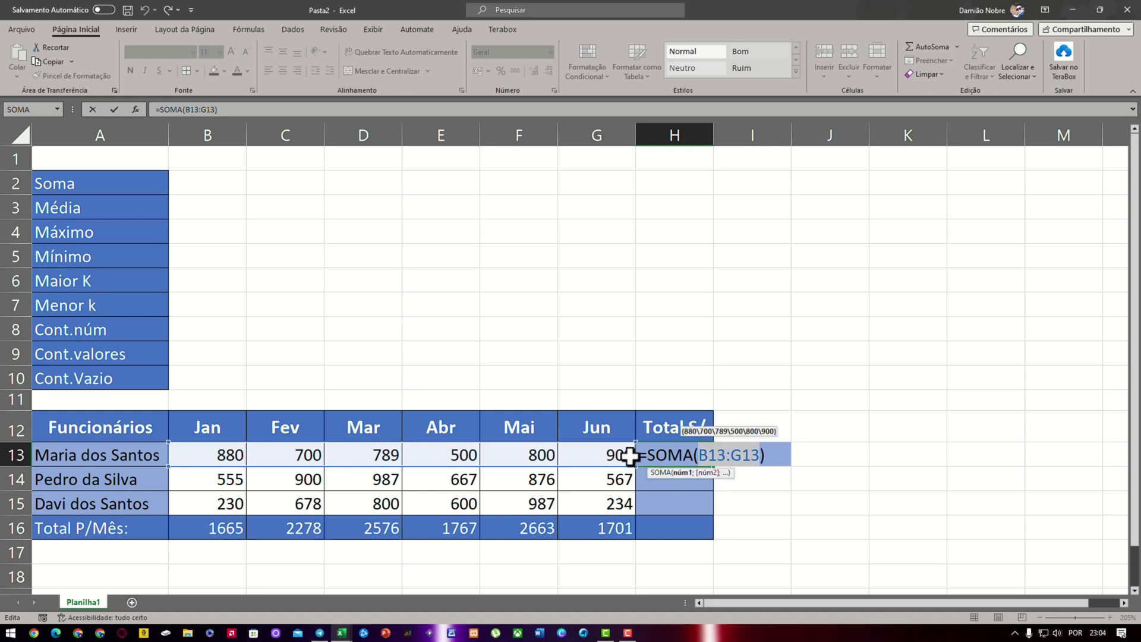
key("Return")
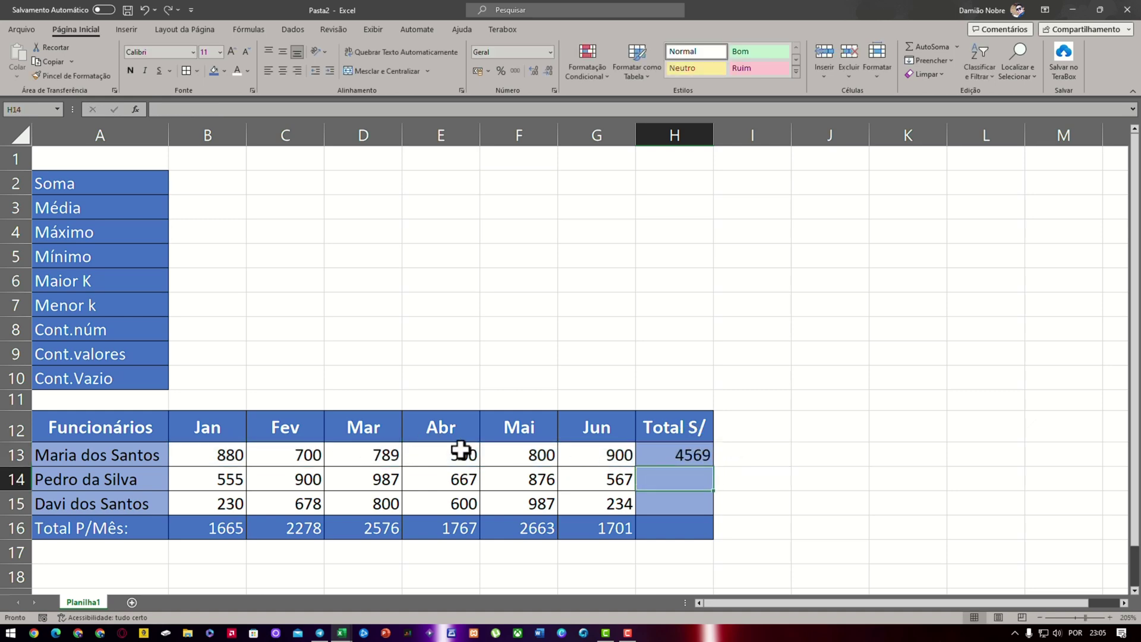
left_click(702, 456)
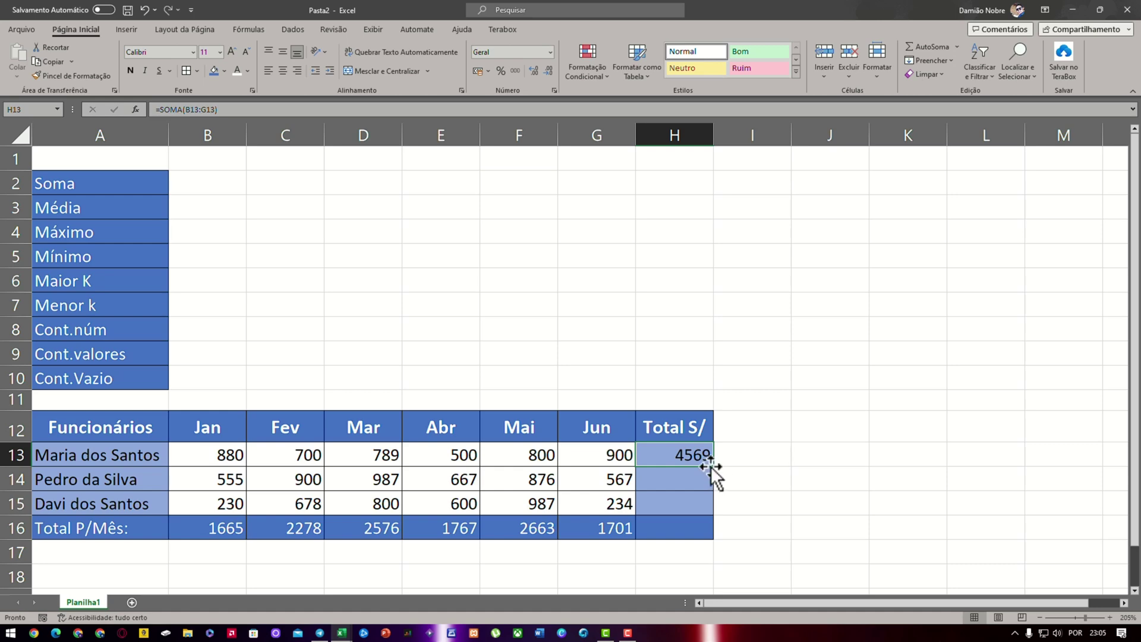
left_click_drag(715, 469, 705, 507)
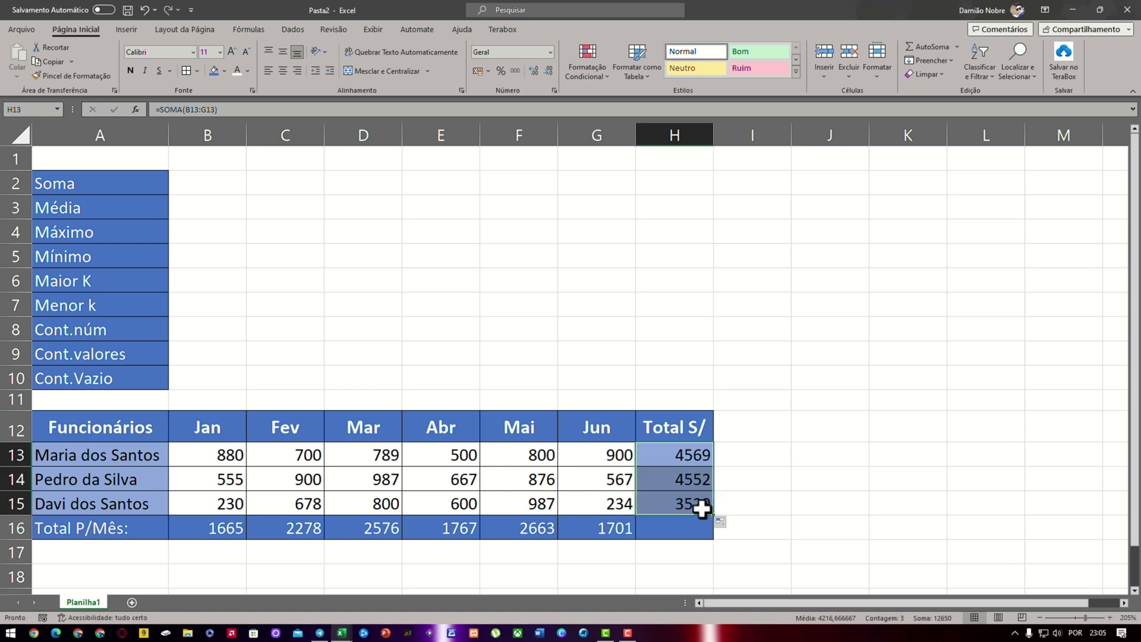
Examine the monthly totals in B16:G16 and the employee totals in H13:H15 as possible ranges for the grand total
left_click(682, 527)
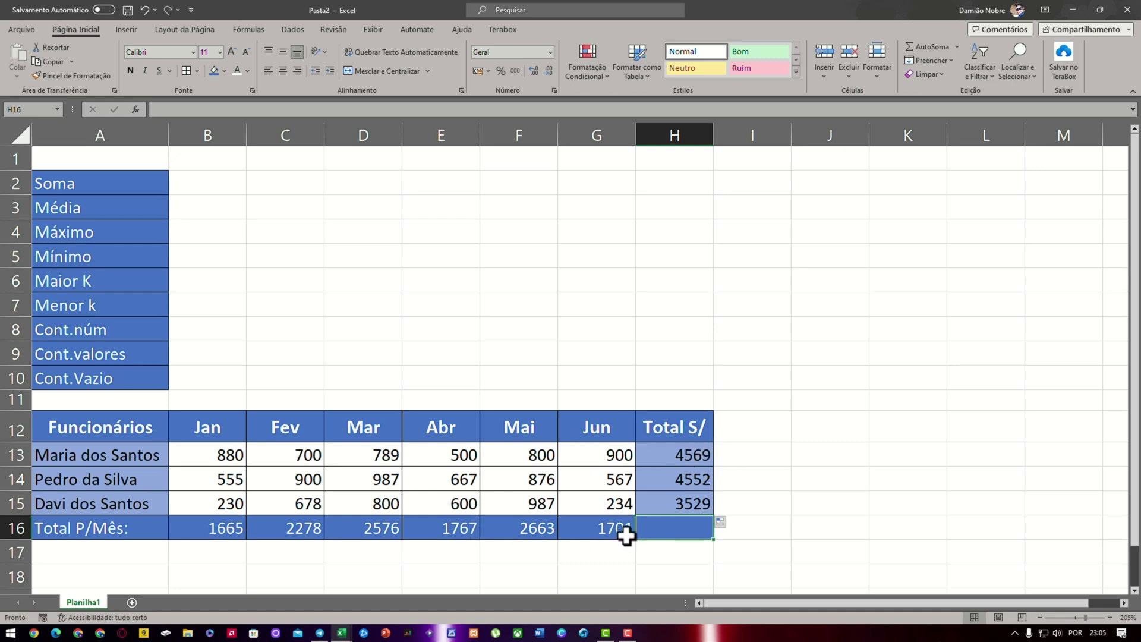
left_click_drag(625, 532, 231, 529)
left_click_drag(706, 451, 691, 502)
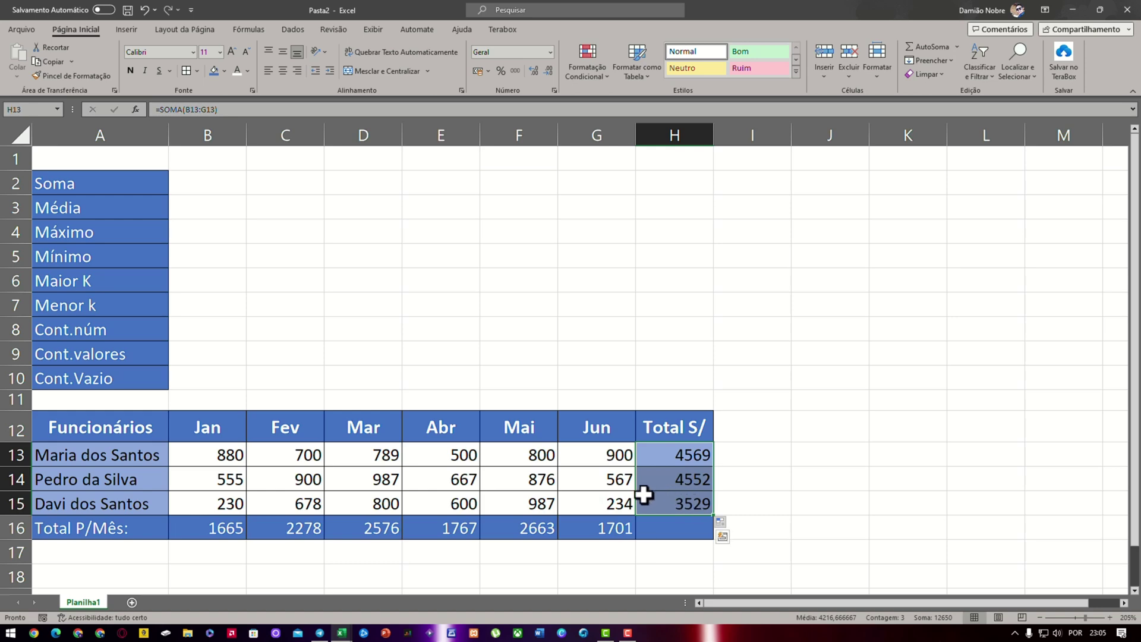
left_click(680, 524)
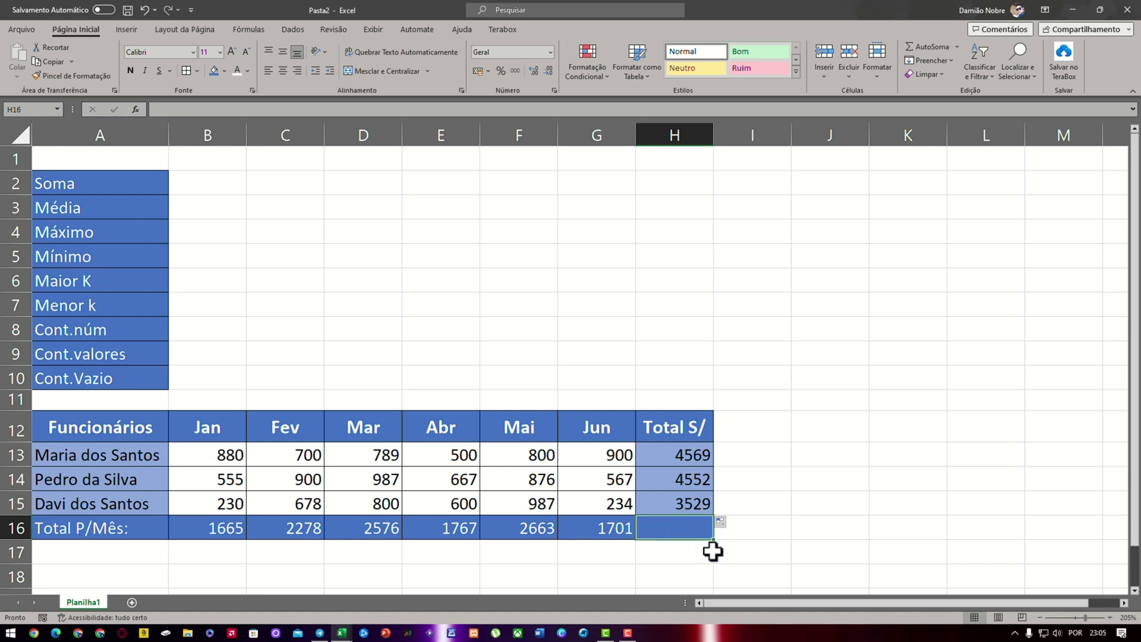
left_click_drag(612, 525, 261, 520)
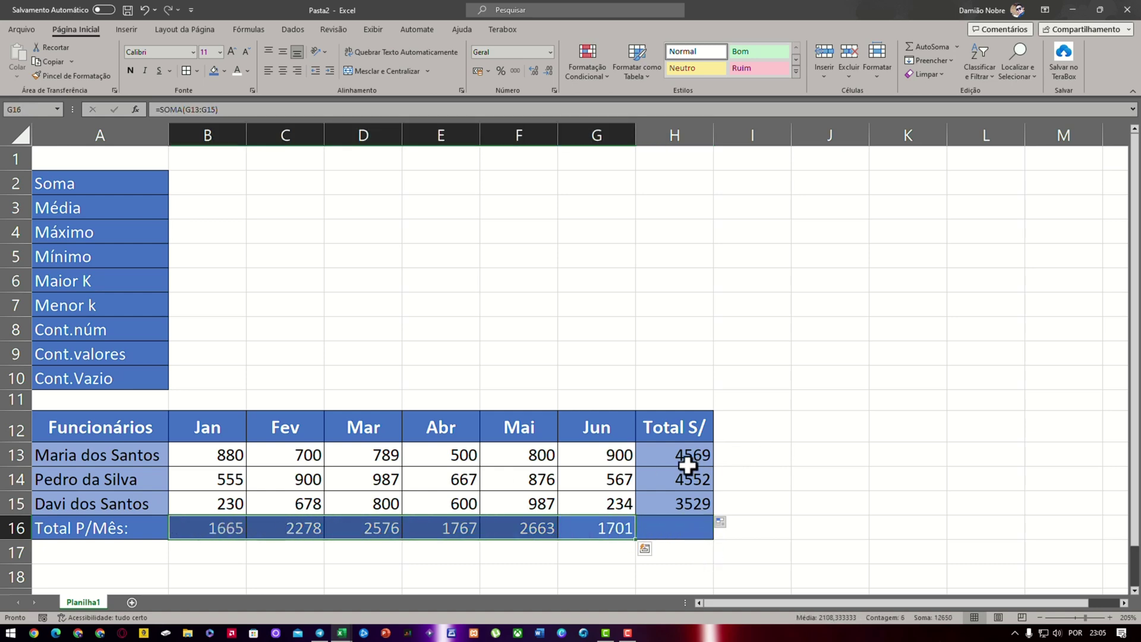
left_click_drag(688, 453, 683, 502)
Enter =soma in the grand total cell H16 and undo the stray colon entered in H13
left_click(687, 525)
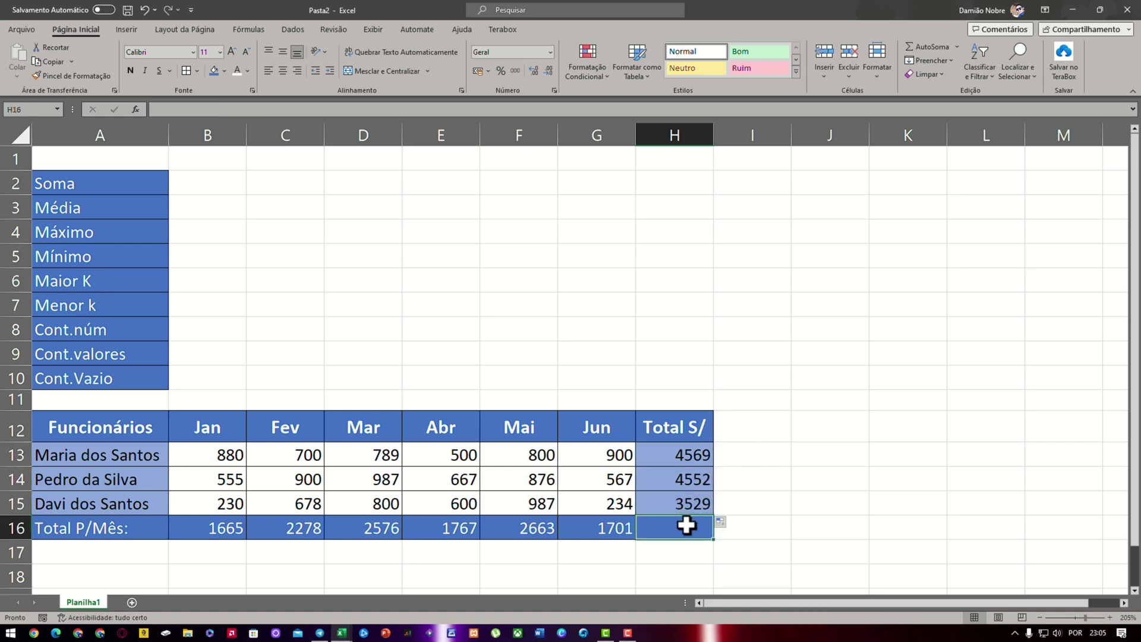
type("=soma")
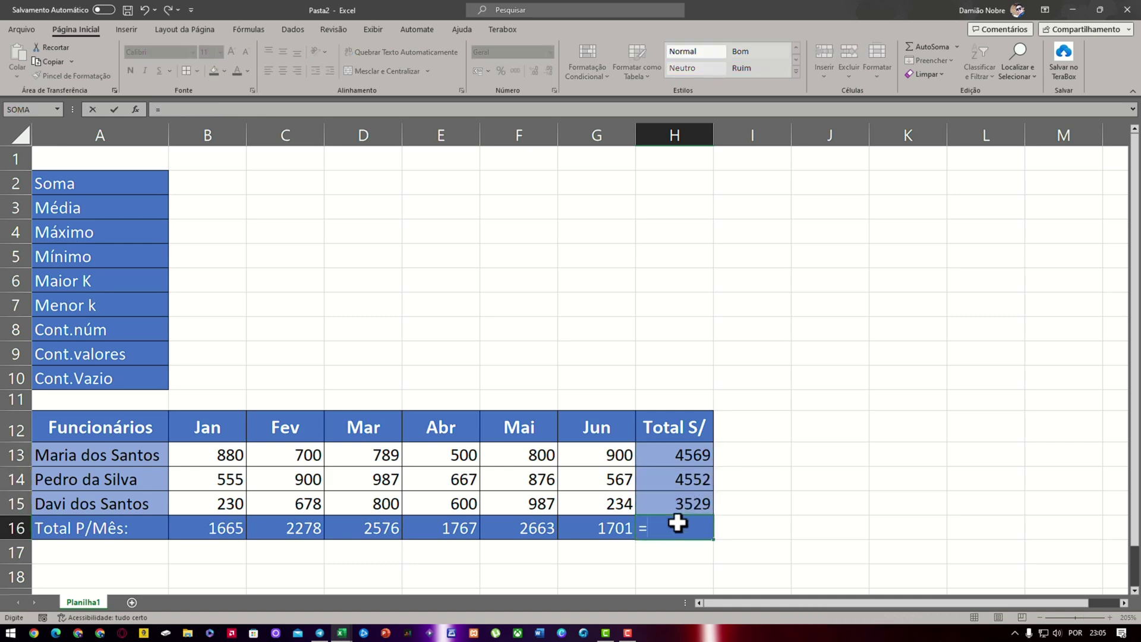
left_click(696, 449)
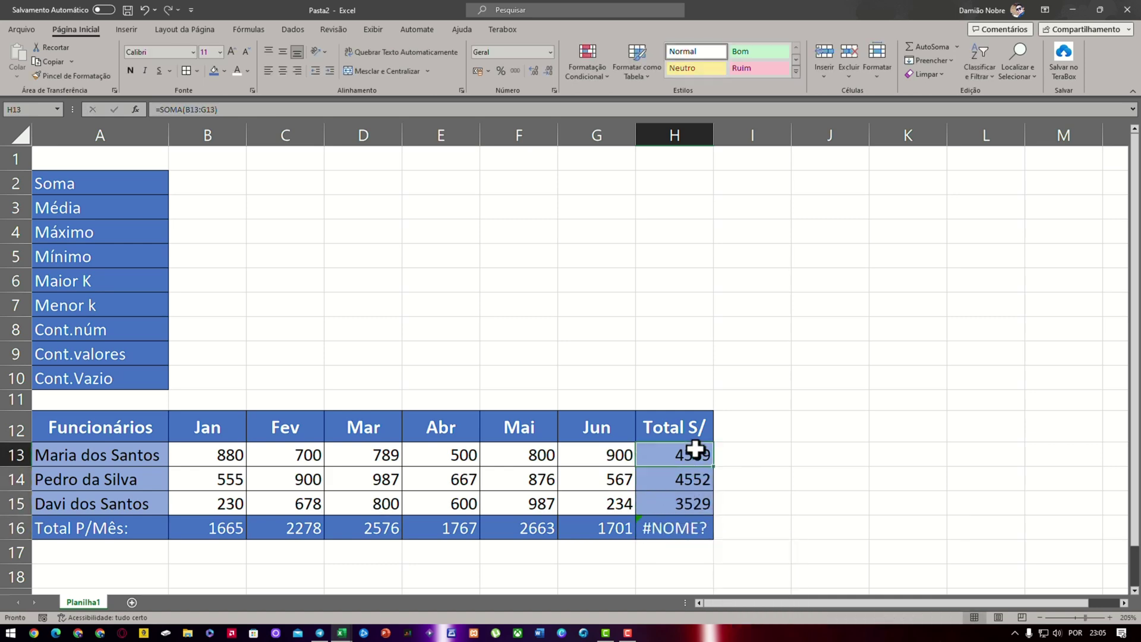
type(":")
left_click(796, 502)
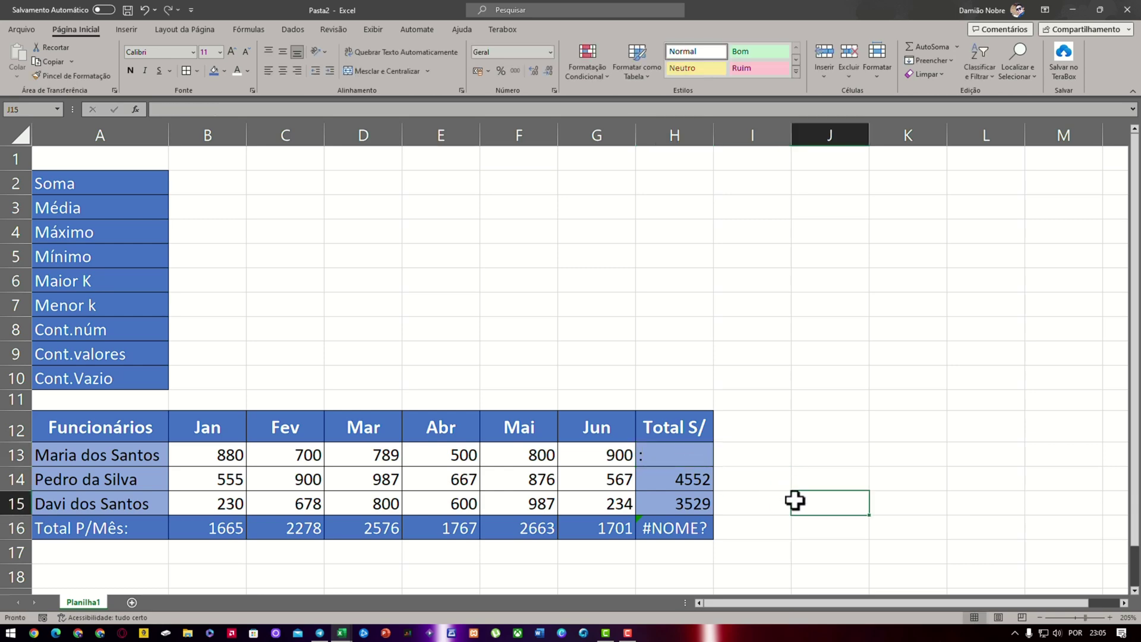
key("ctrl+z")
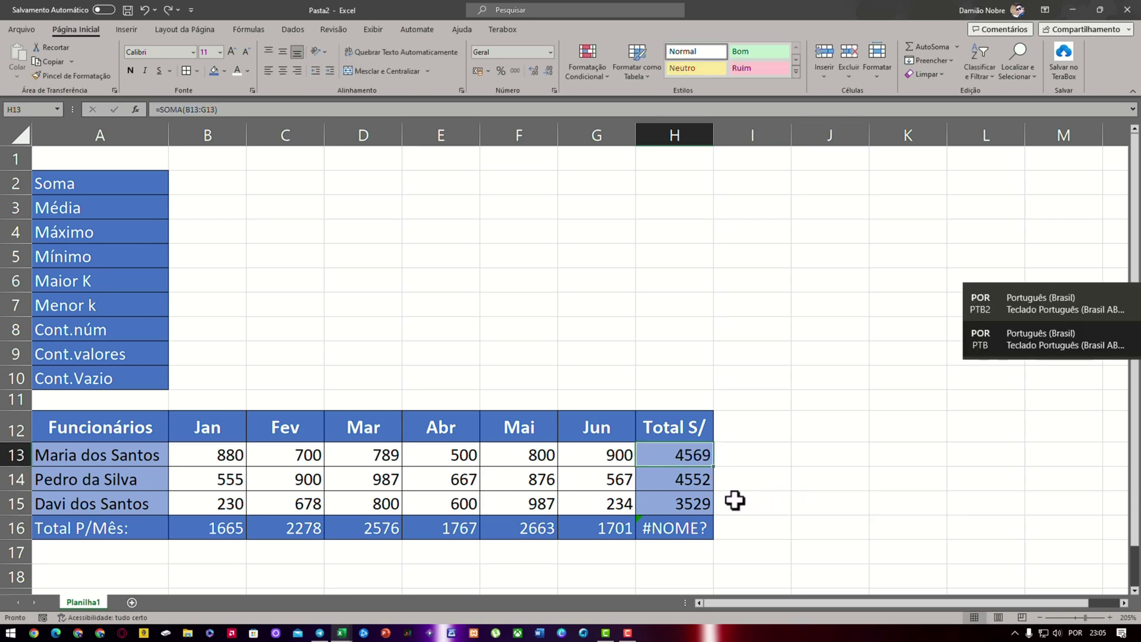
Complete the grand total formula in H16 as =SOMA(H13:H15)
double_click(705, 528)
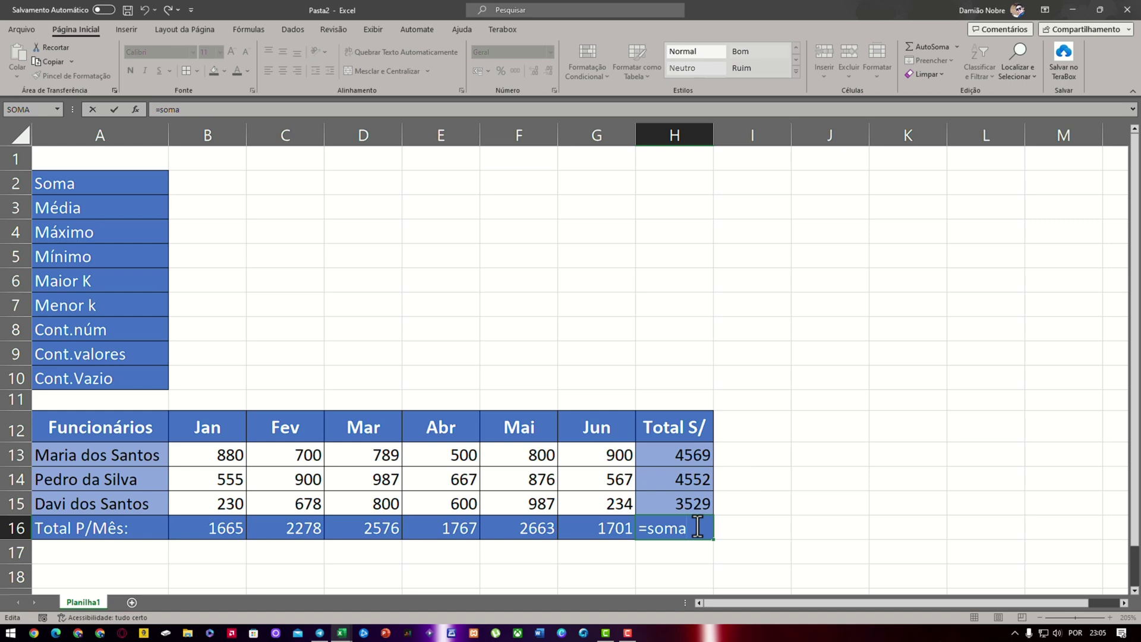
type("(")
left_click(660, 458)
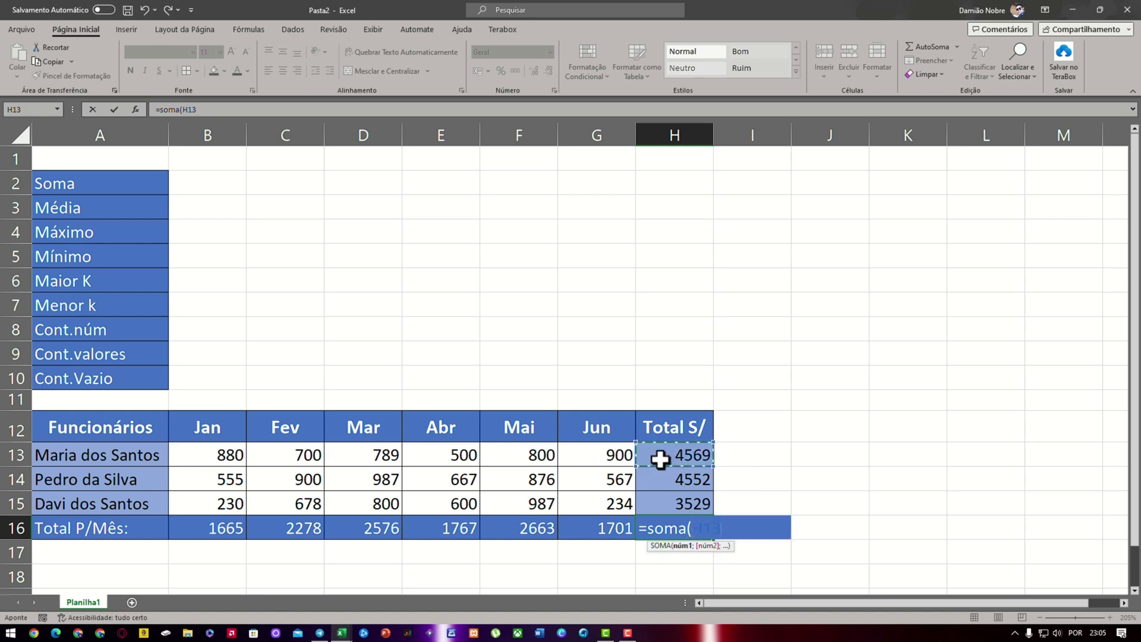
left_click_drag(659, 458, 702, 503)
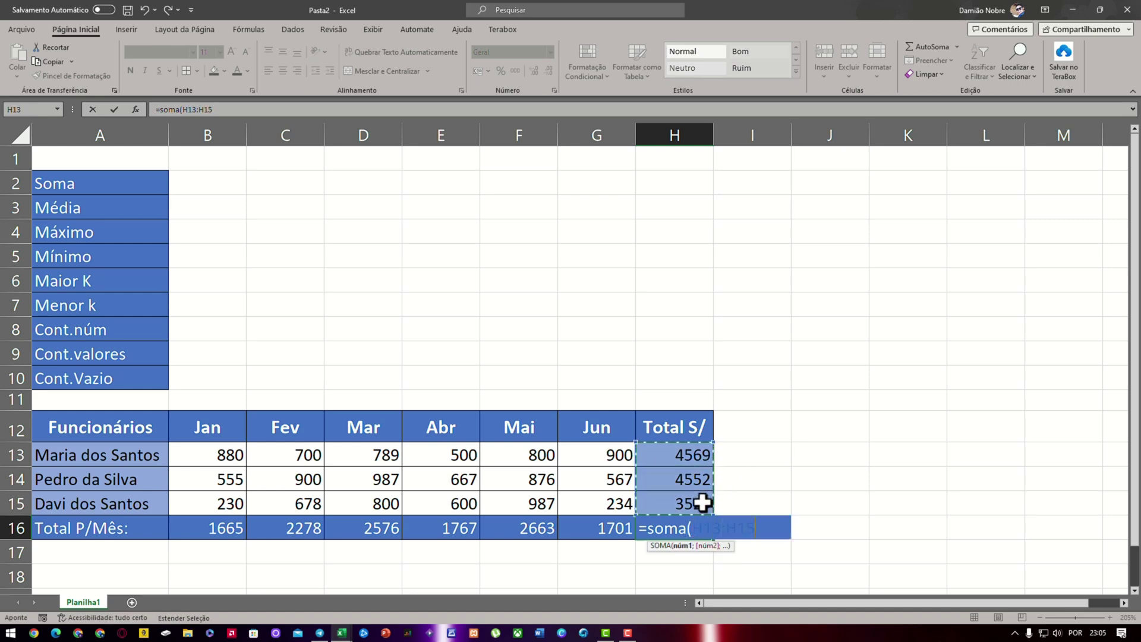
type(")")
key("Return")
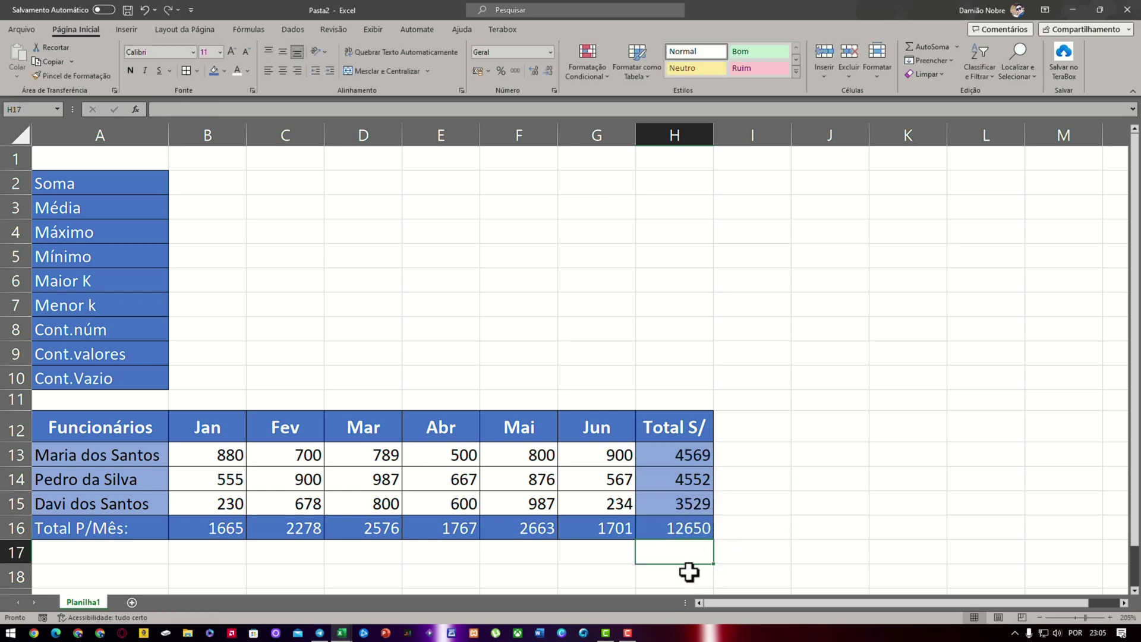
Replace the range in the H16 formula with the monthly totals, making it =SOMA(B16:G16)
left_click(695, 528)
double_click(703, 531)
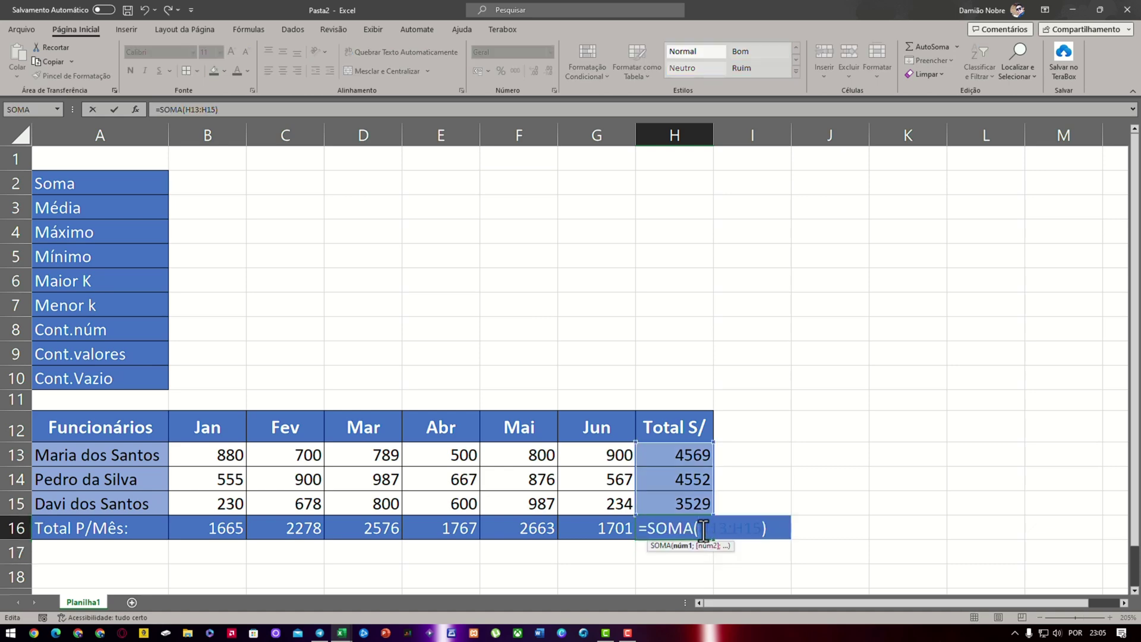
left_click_drag(763, 528, 693, 528)
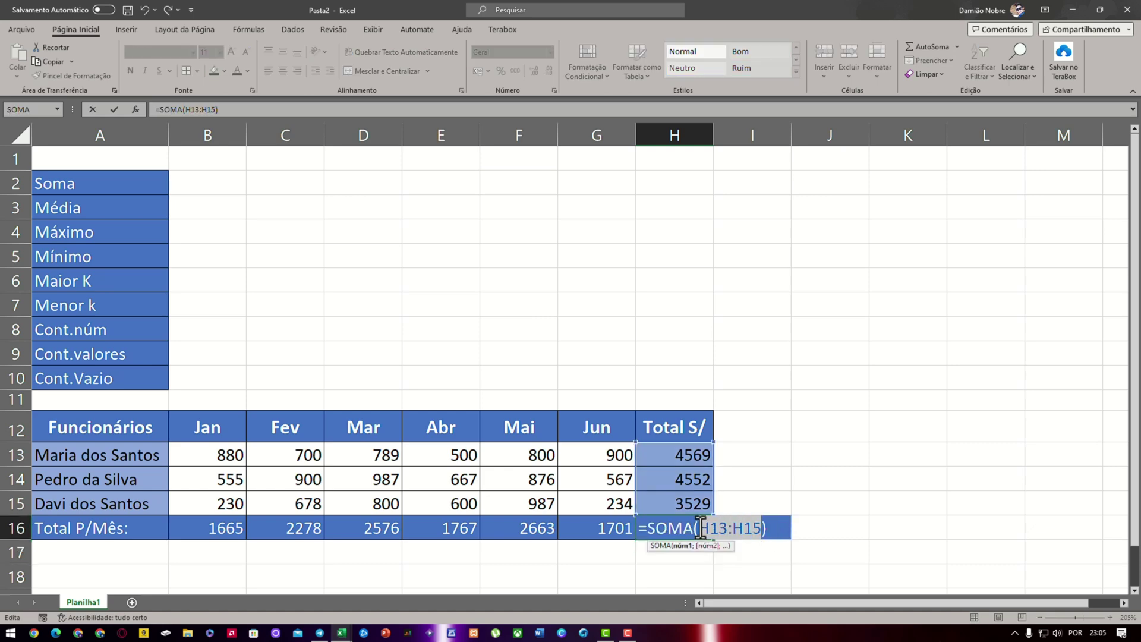
key("BackSpace")
left_click(227, 527)
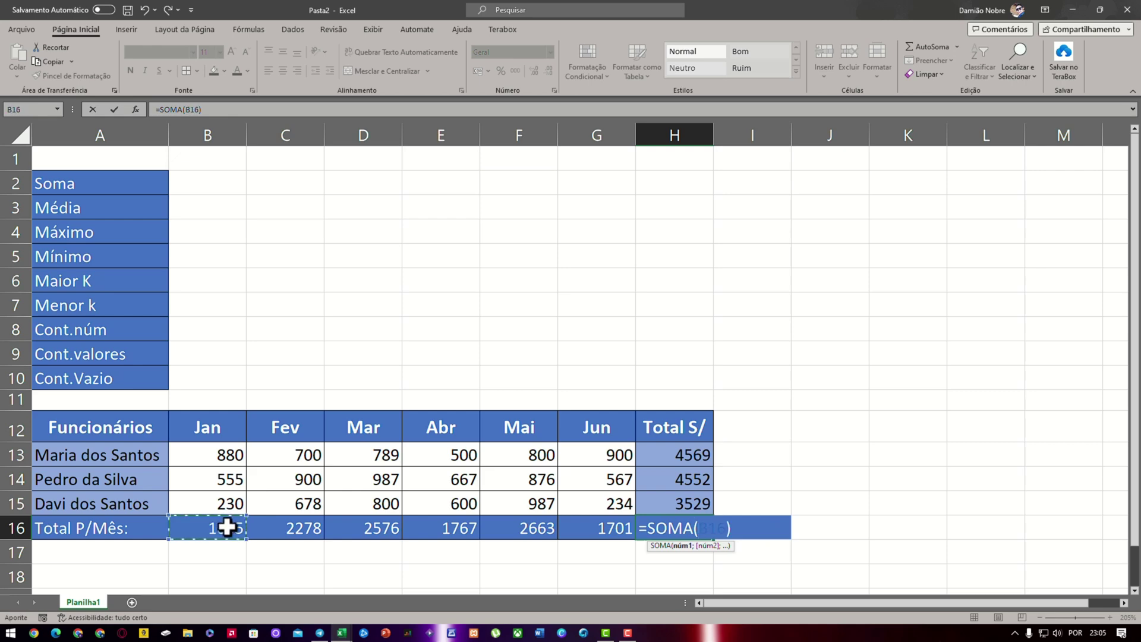
left_click_drag(229, 527, 588, 535)
key("Return")
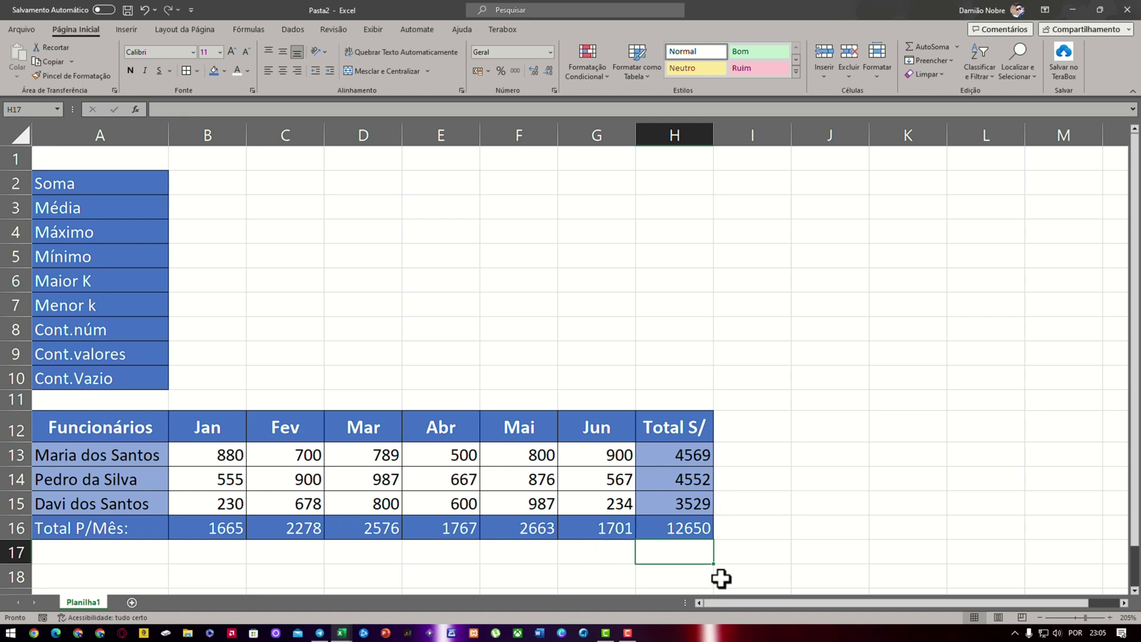
left_click(651, 528)
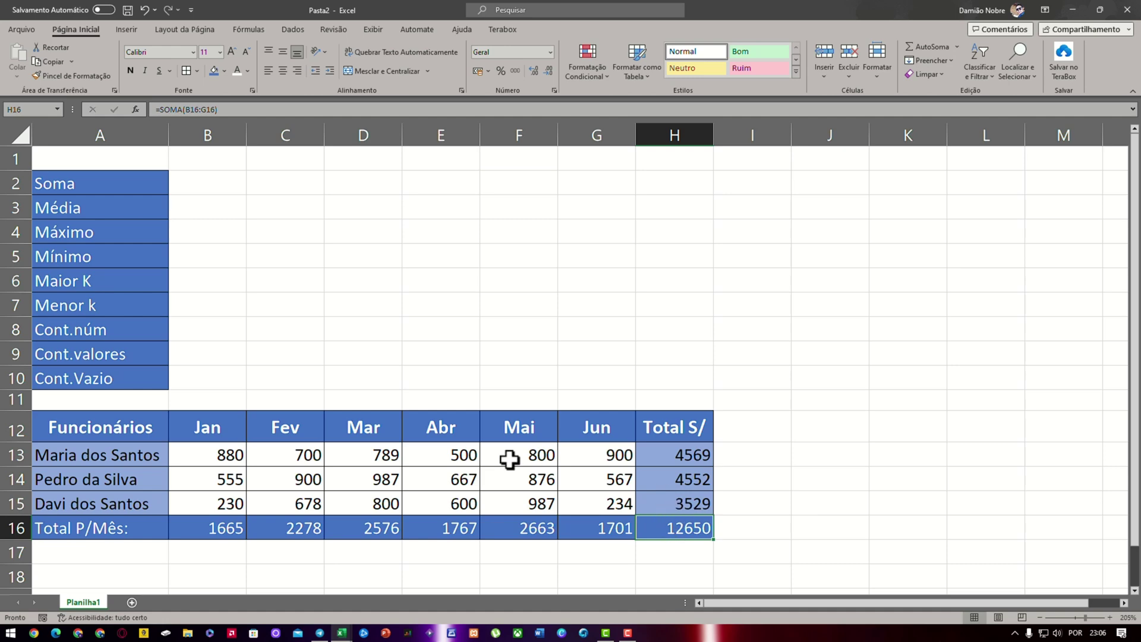
Compare the monthly employee values in B13:G15 with the grand total in H16
left_click(83, 186)
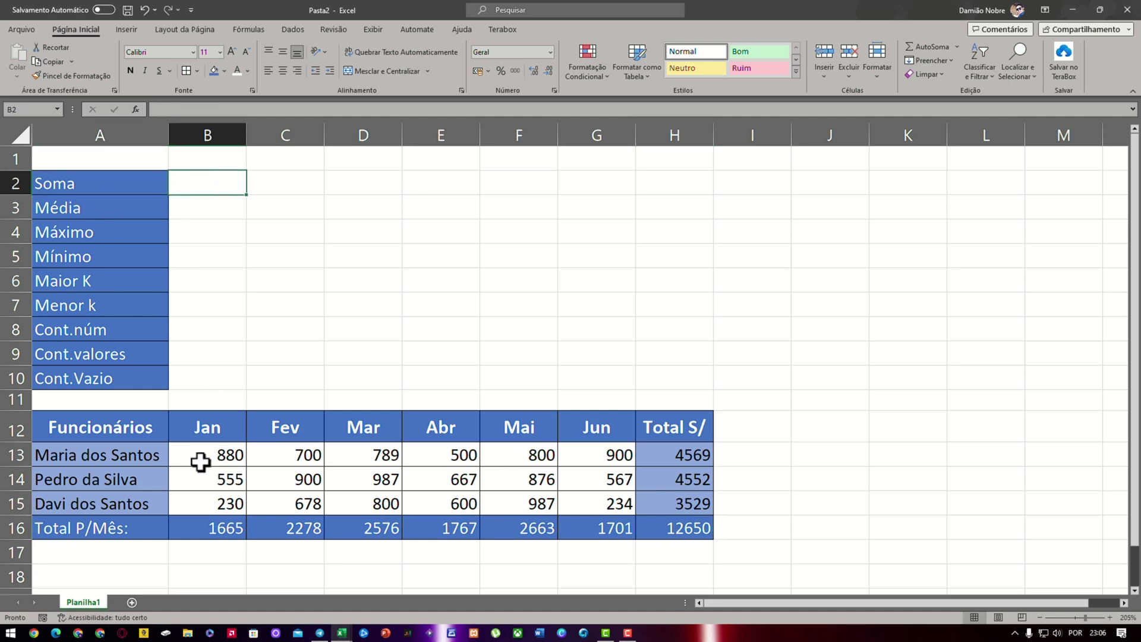
left_click_drag(198, 461, 588, 504)
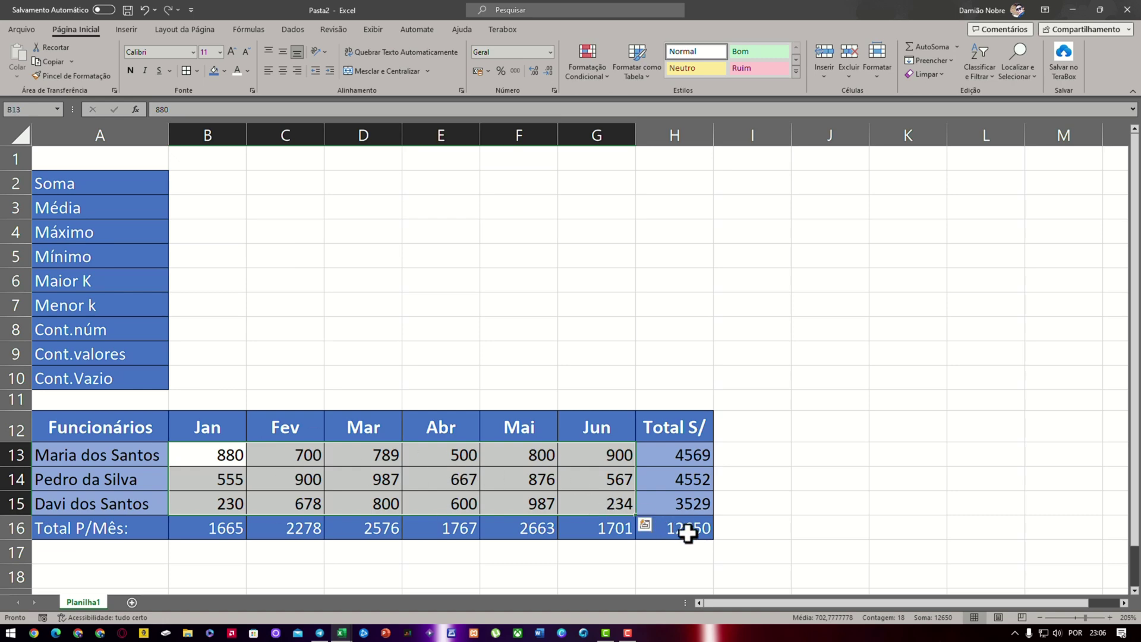
left_click(687, 529)
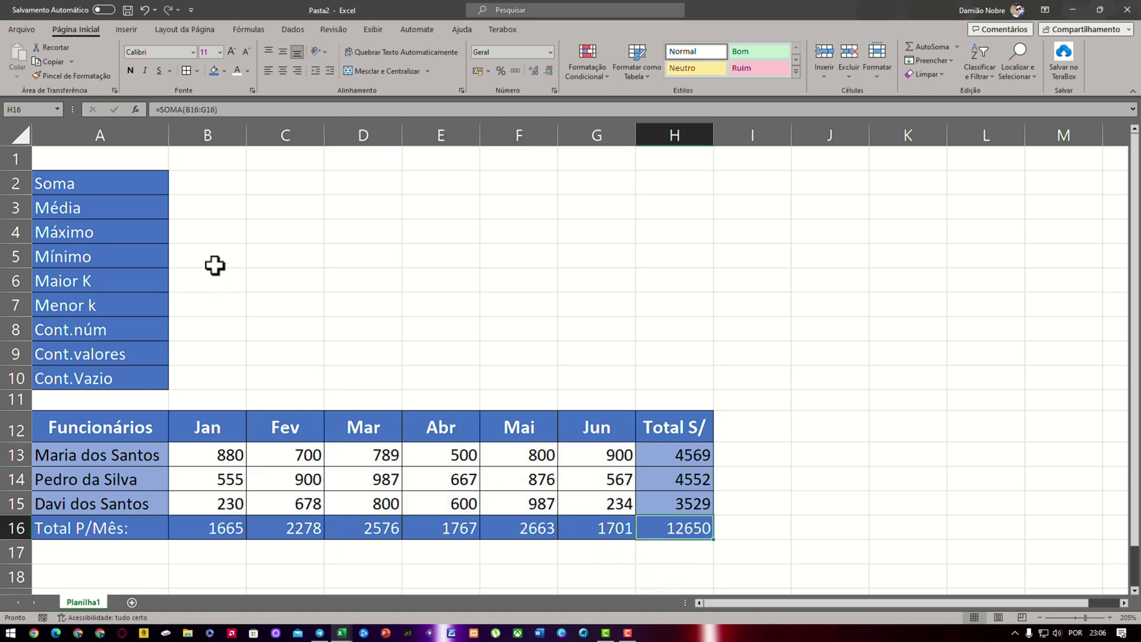
Enter =SOMA(B13:G15) in B2, beside the Soma label, to add up all the employees' monthly values
left_click(211, 191)
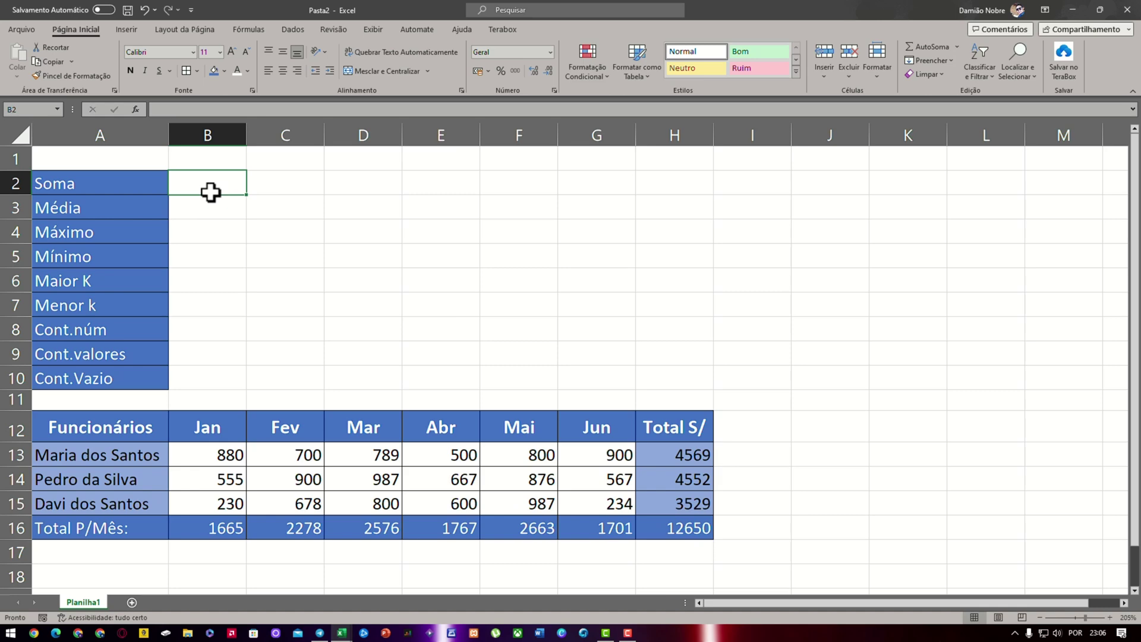
type("=soma")
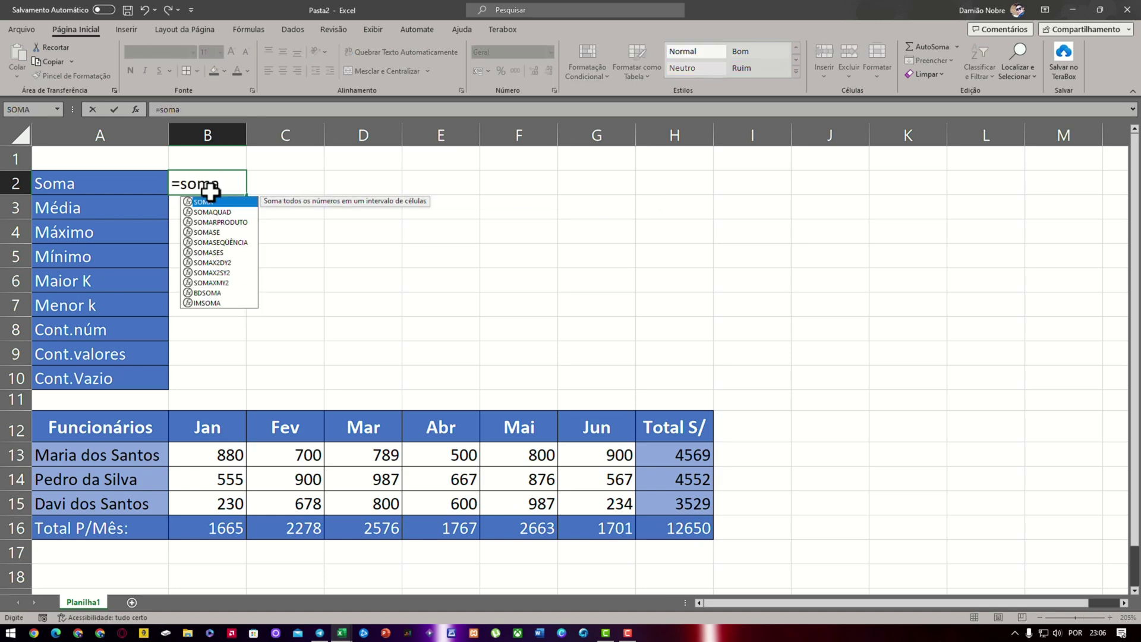
type("(")
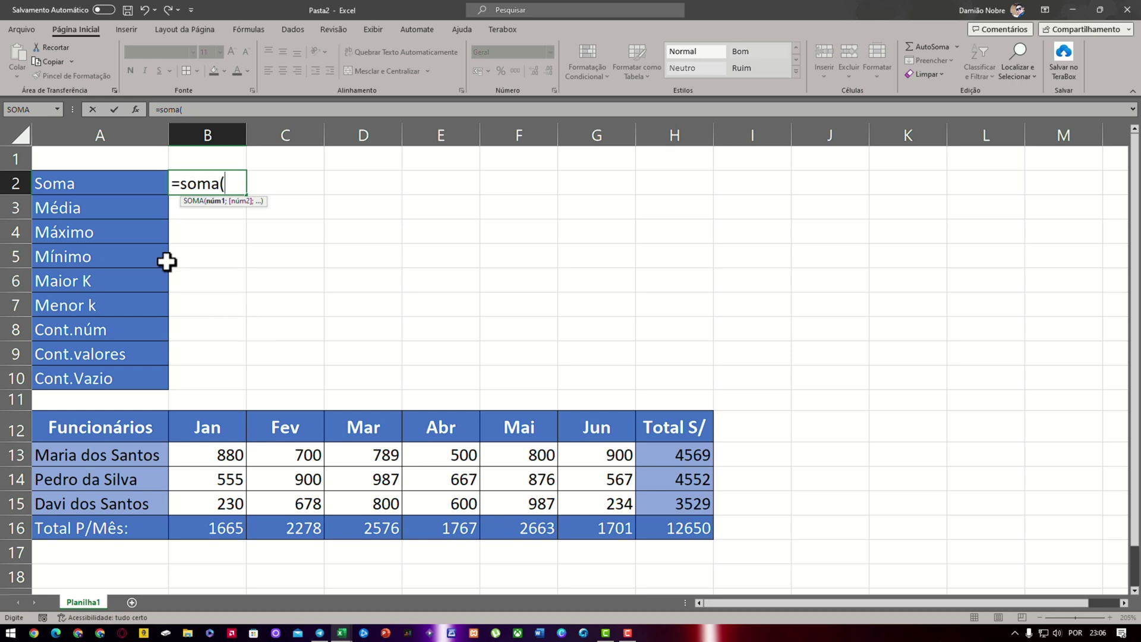
left_click(230, 457)
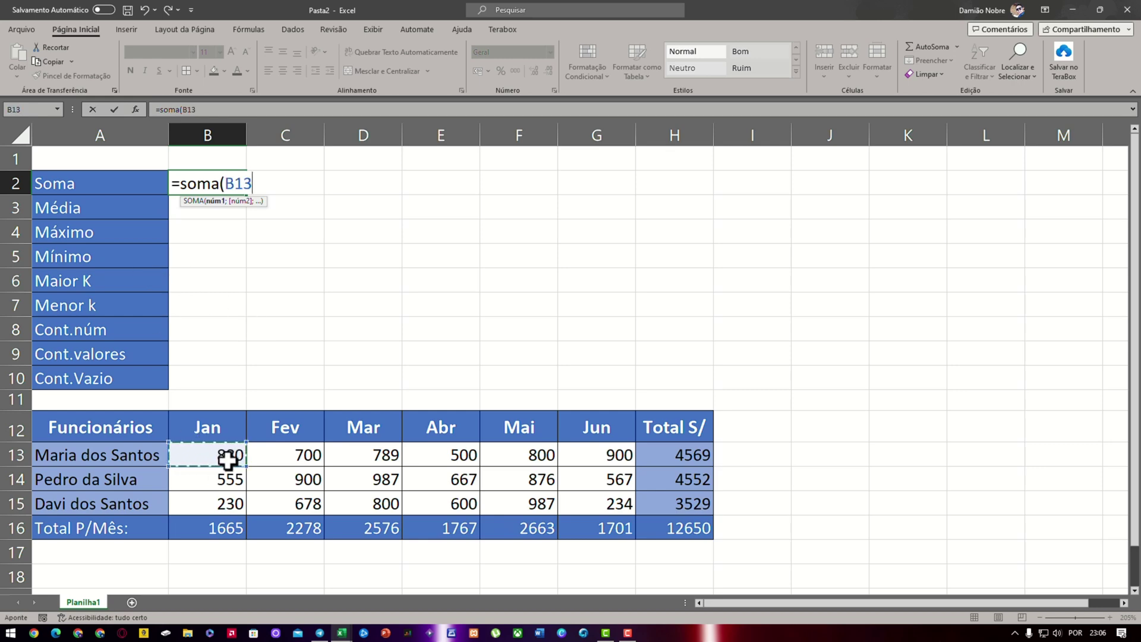
key("F8")
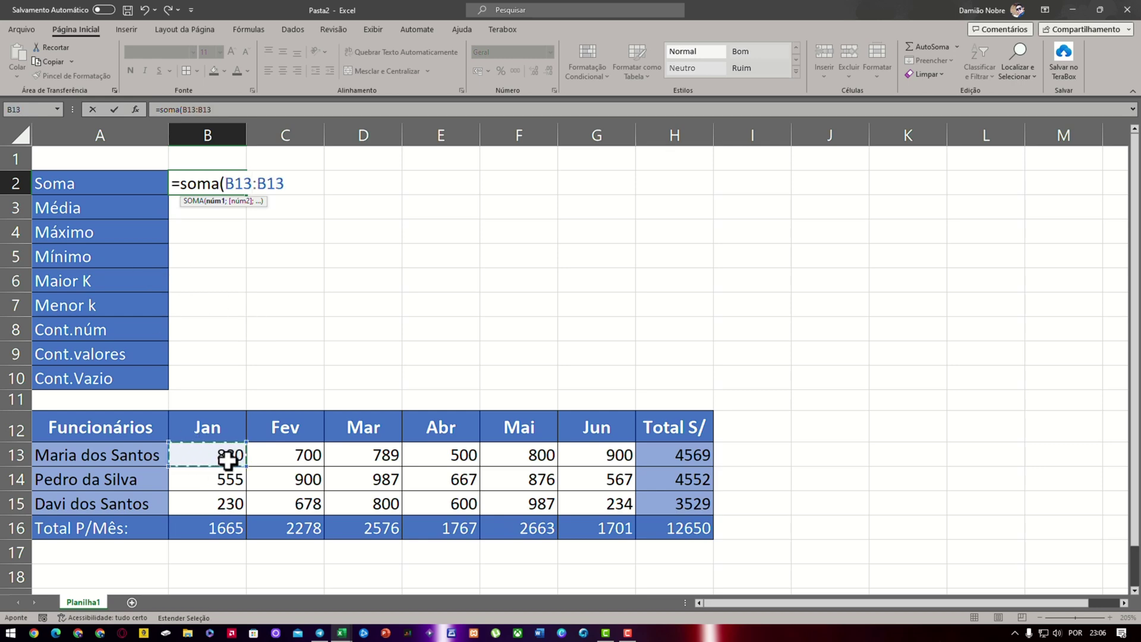
left_click(621, 506)
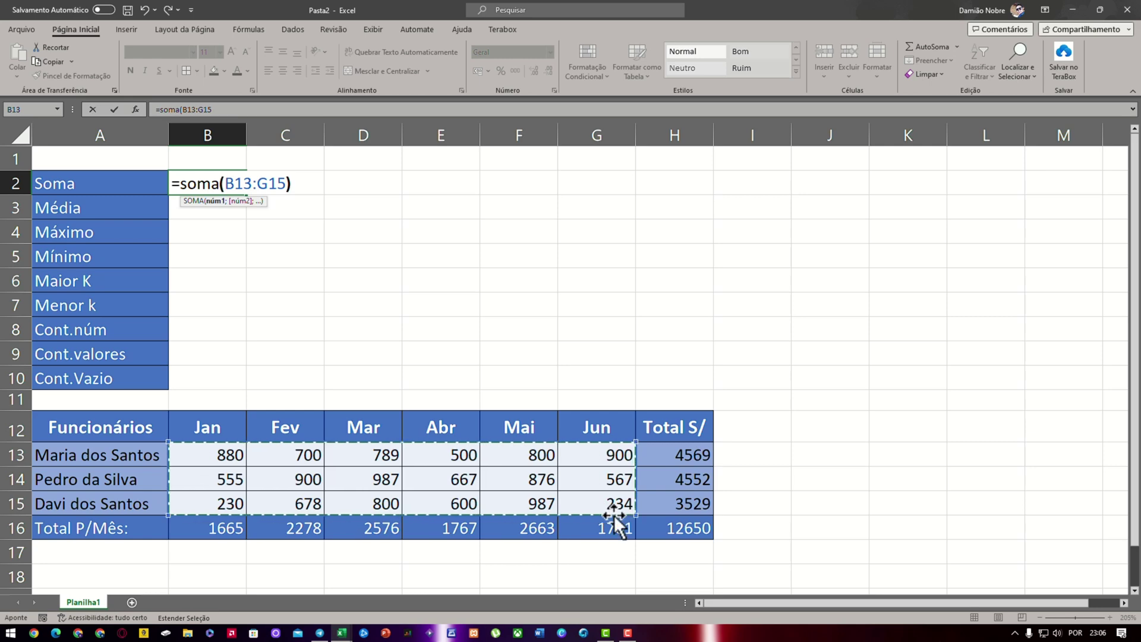
type(")")
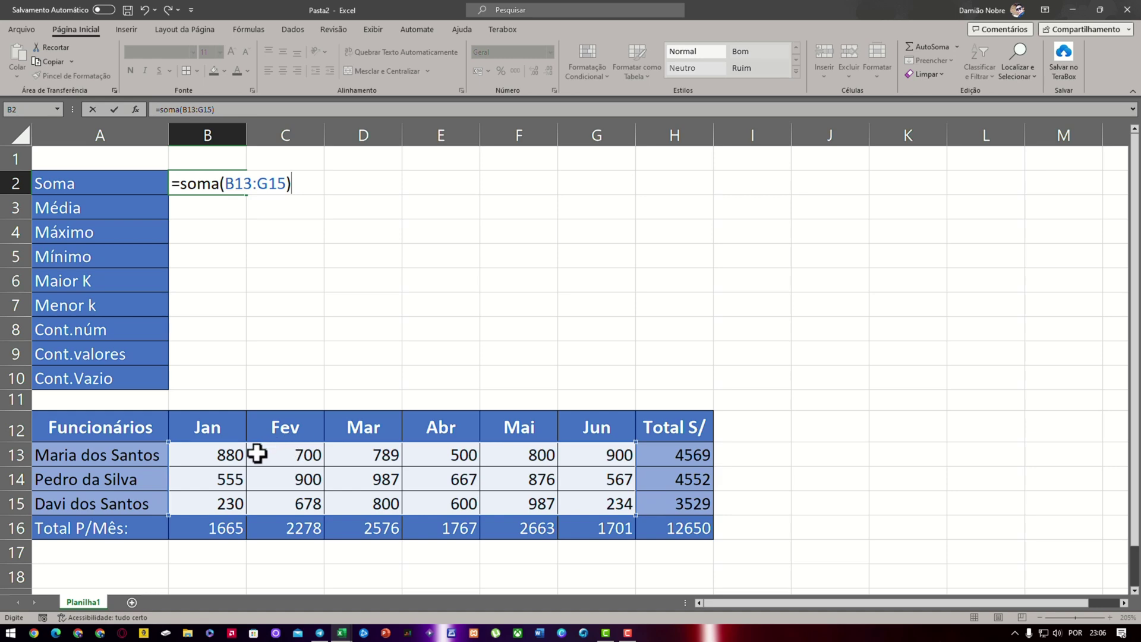
key("Return")
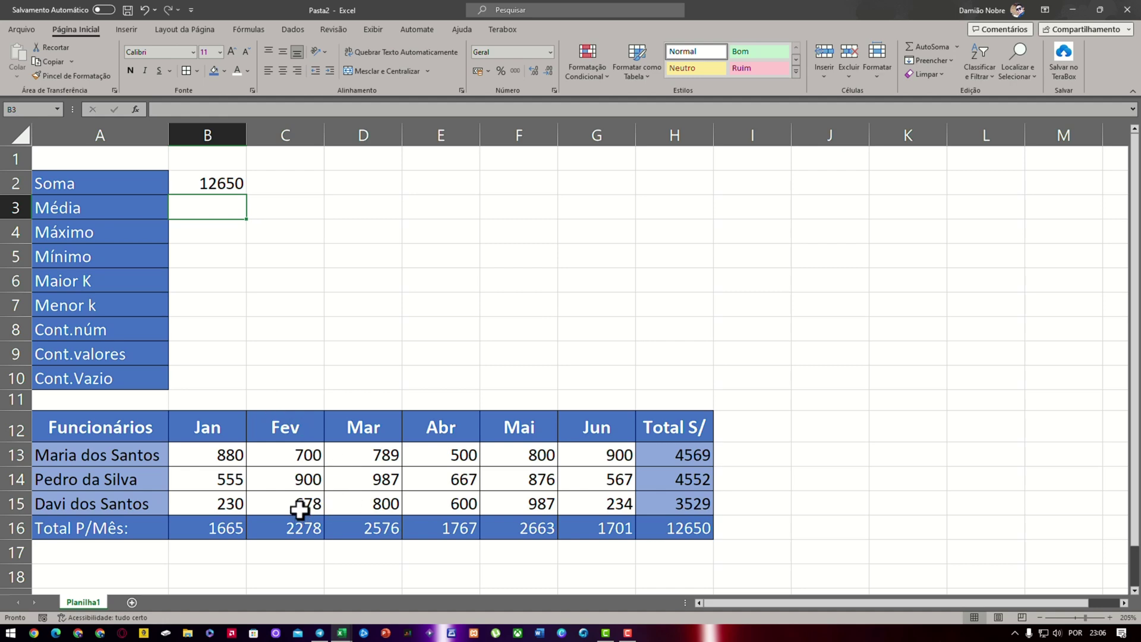
Copy the formatting of the Total P/Mês row A16:H16 onto row 17 with Format Painter
scroll(304, 494, "down", 1)
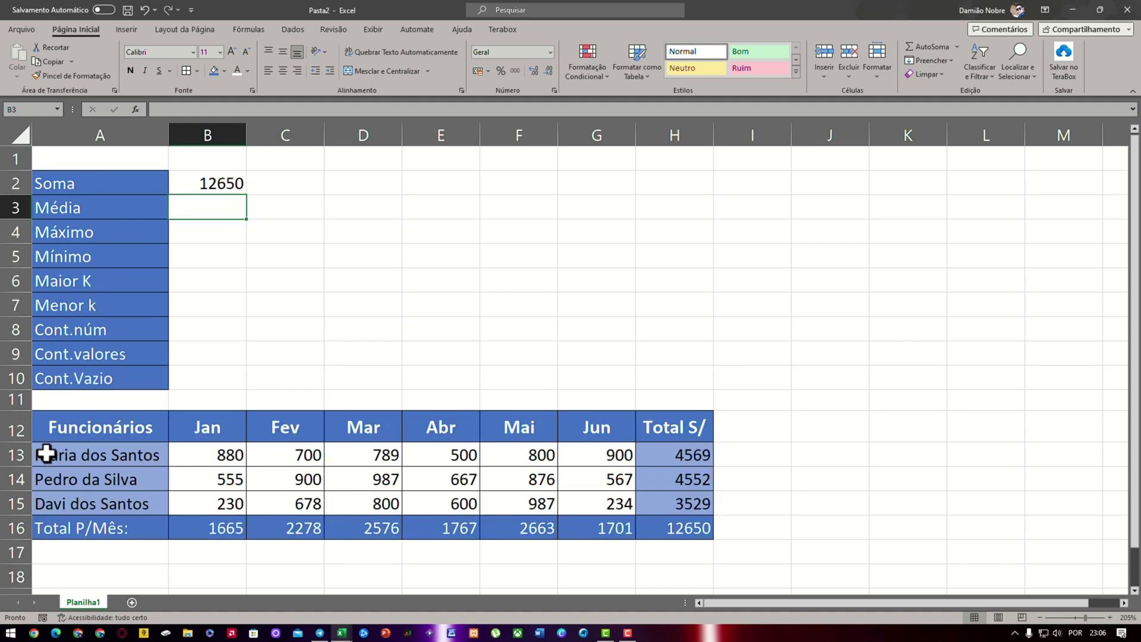
scroll(47, 452, "up", 1)
left_click(84, 549)
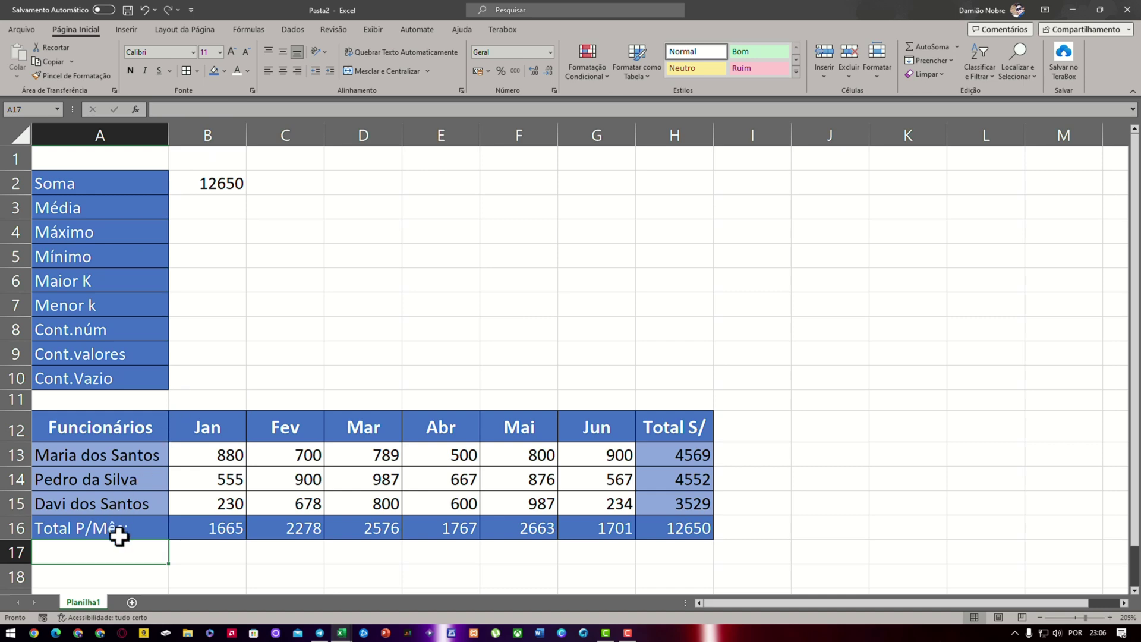
left_click_drag(119, 552, 73, 527)
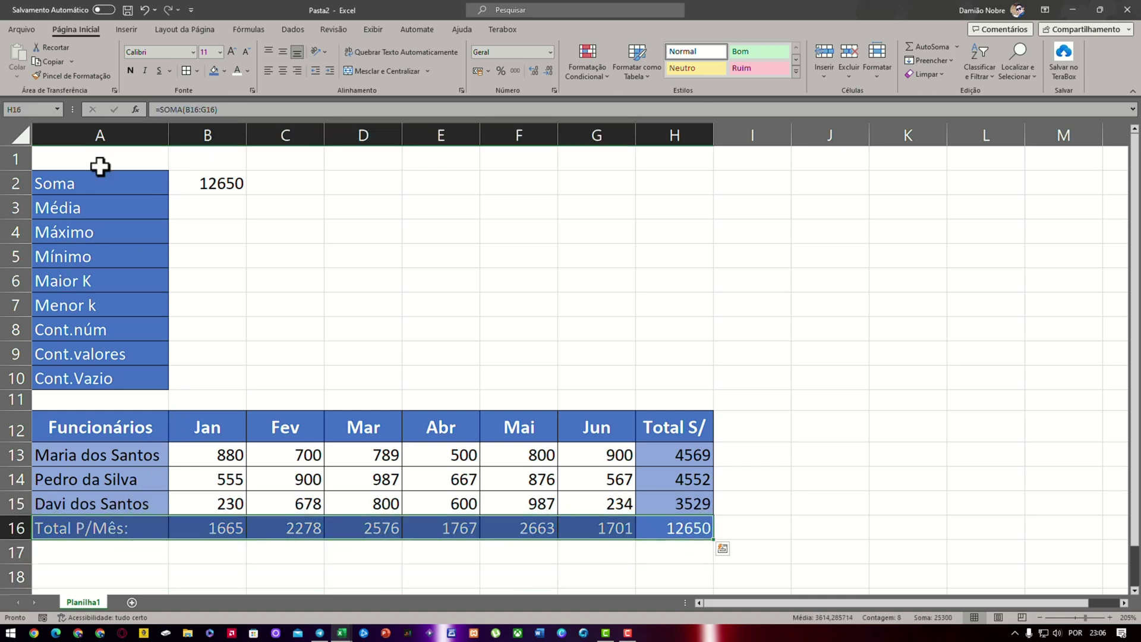
left_click(59, 77)
left_click(79, 556)
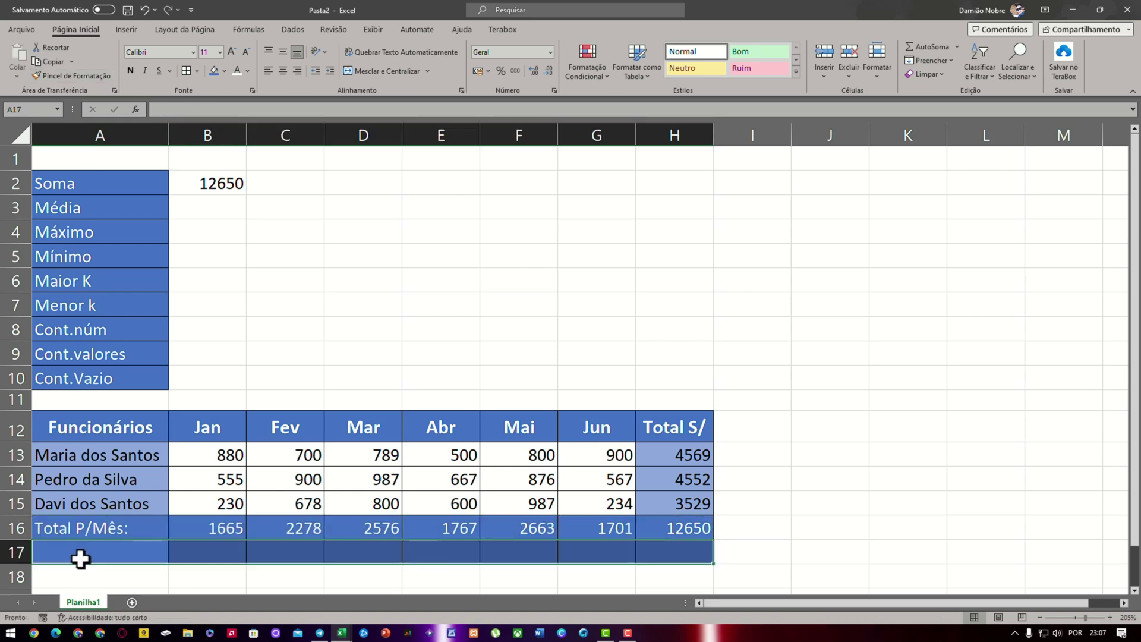
left_click(872, 559)
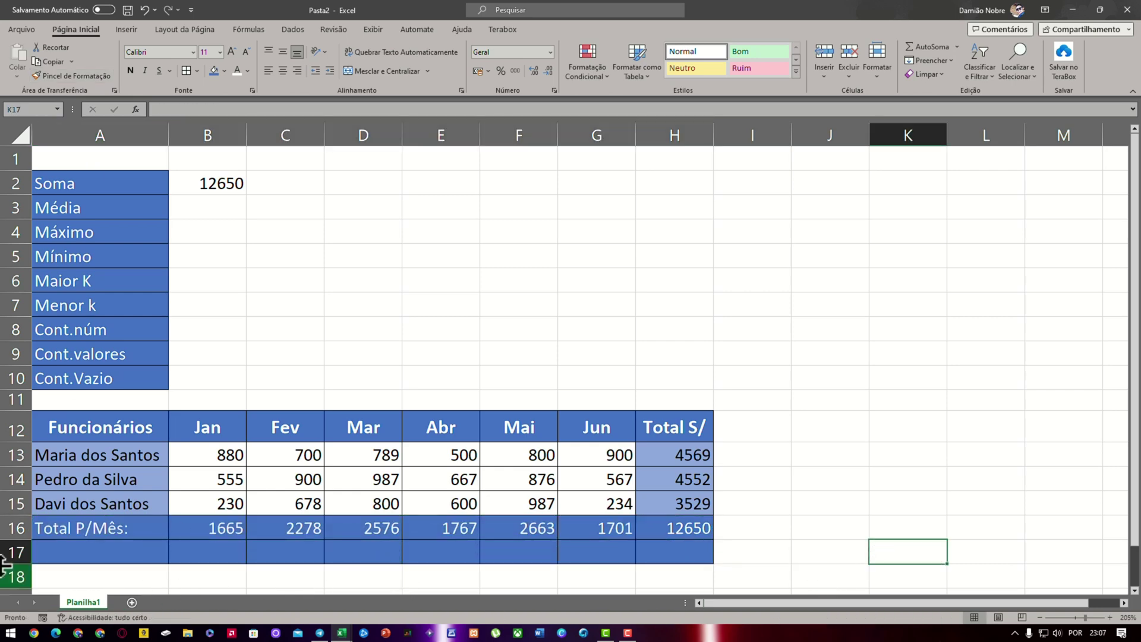
Enter the row label Média P/Mês in A17
left_click(76, 547)
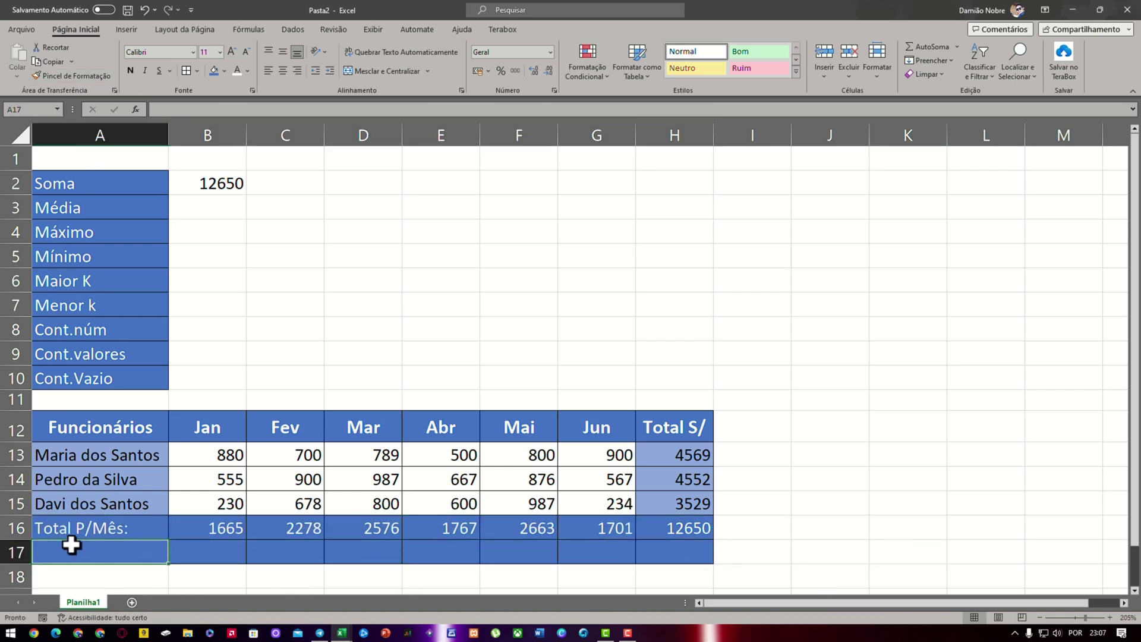
type("Média P/Mês")
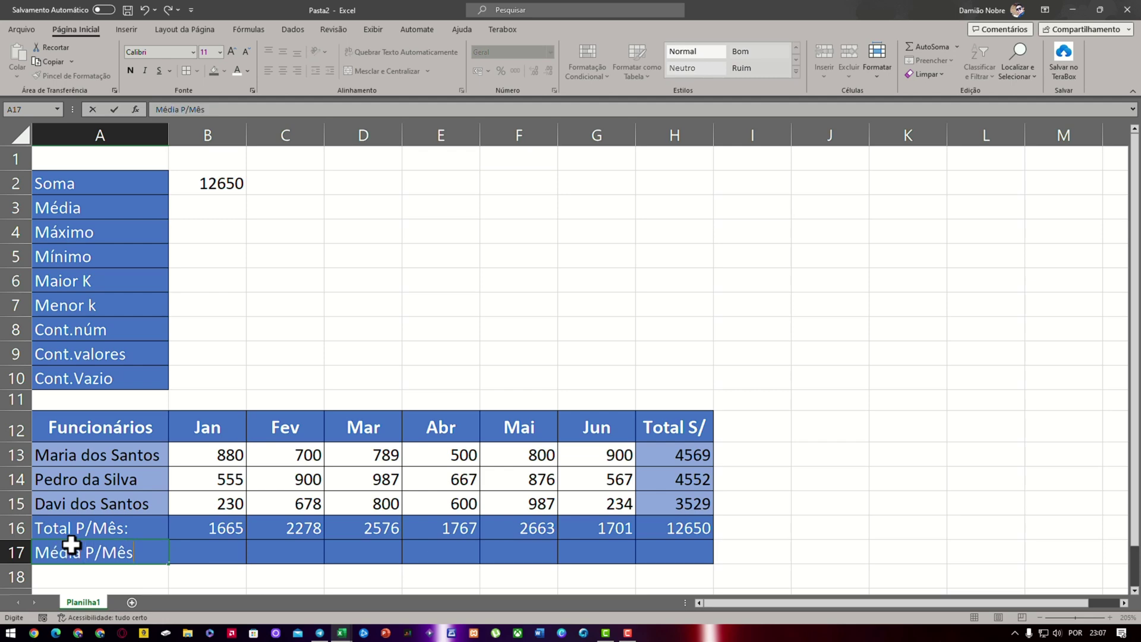
left_click(426, 555)
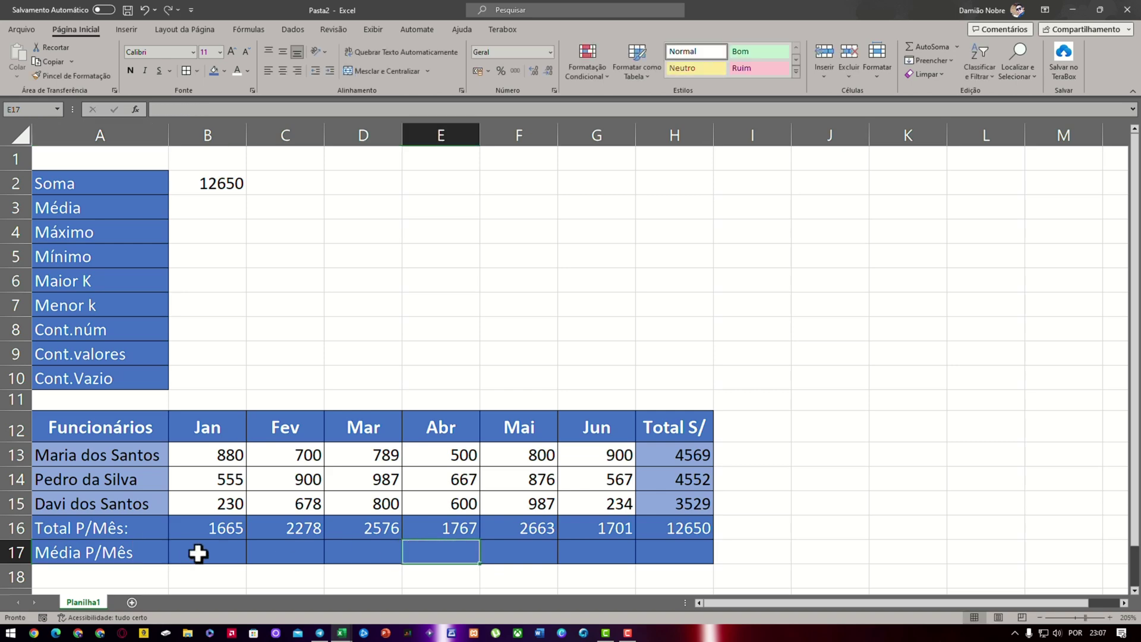
left_click(223, 542)
double_click(226, 527)
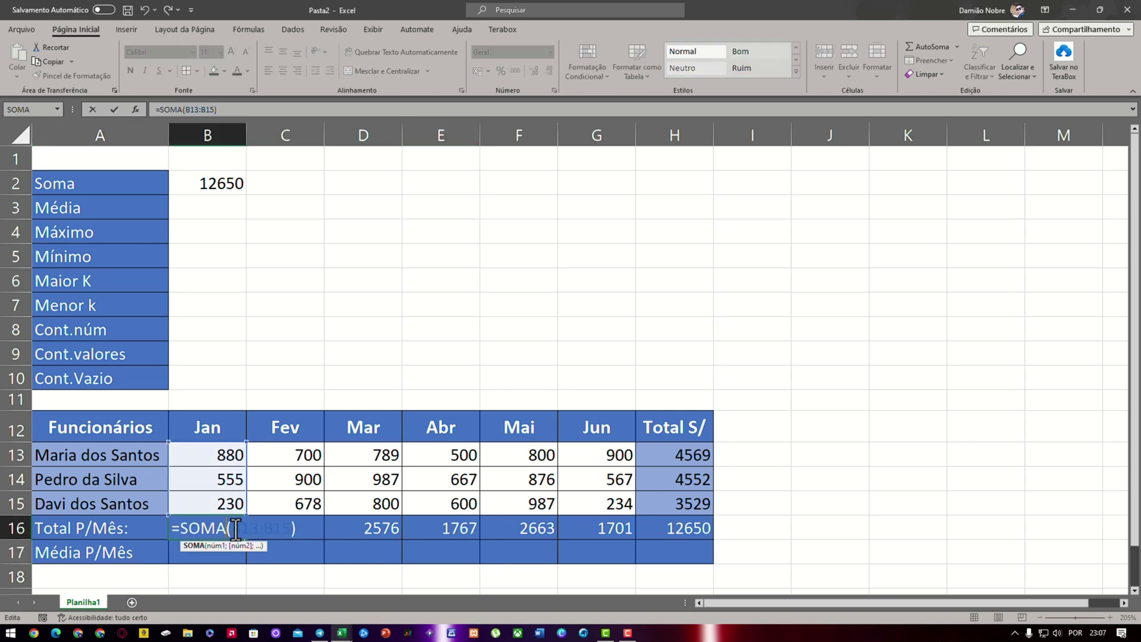
left_click_drag(292, 527, 291, 528)
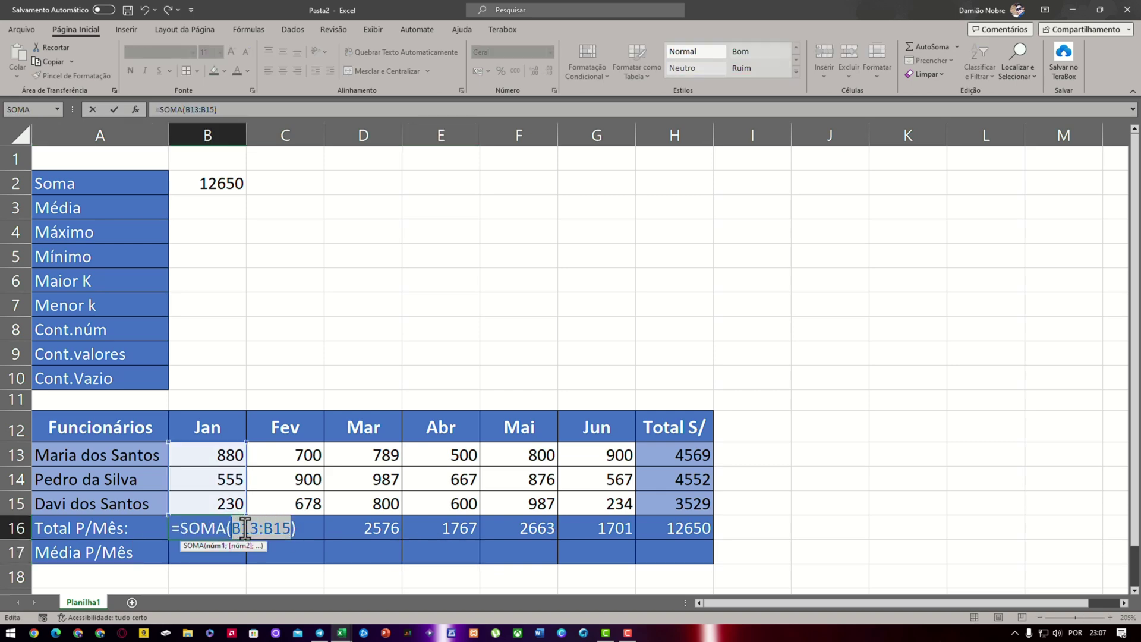
left_click(209, 556)
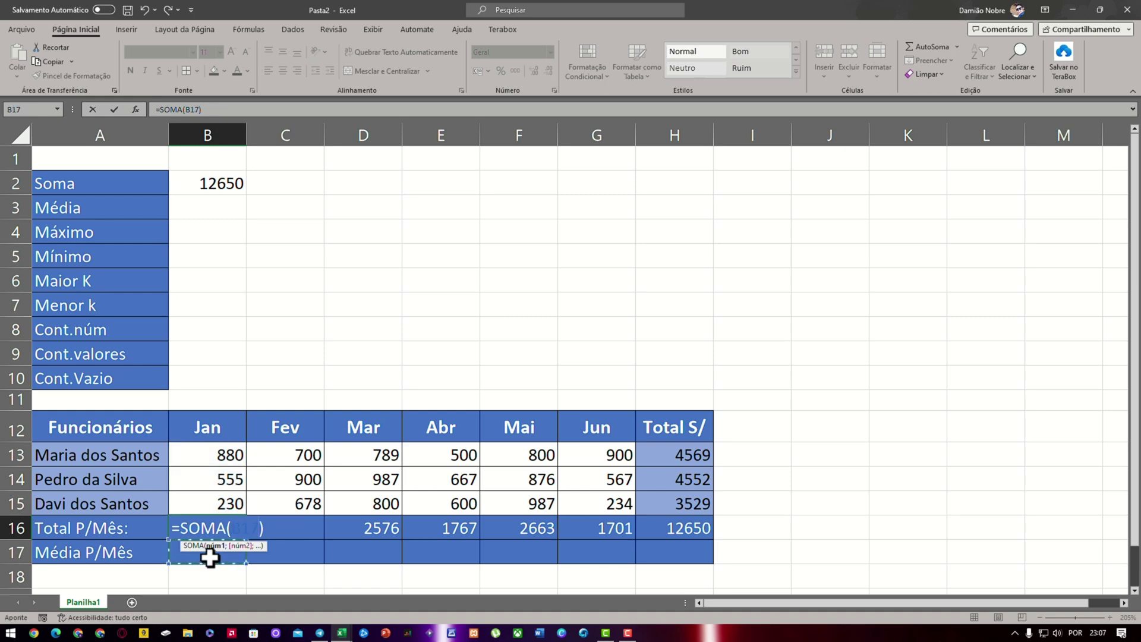
key("ctrl+z")
left_click(218, 559)
key("ctrl+z")
key("Return")
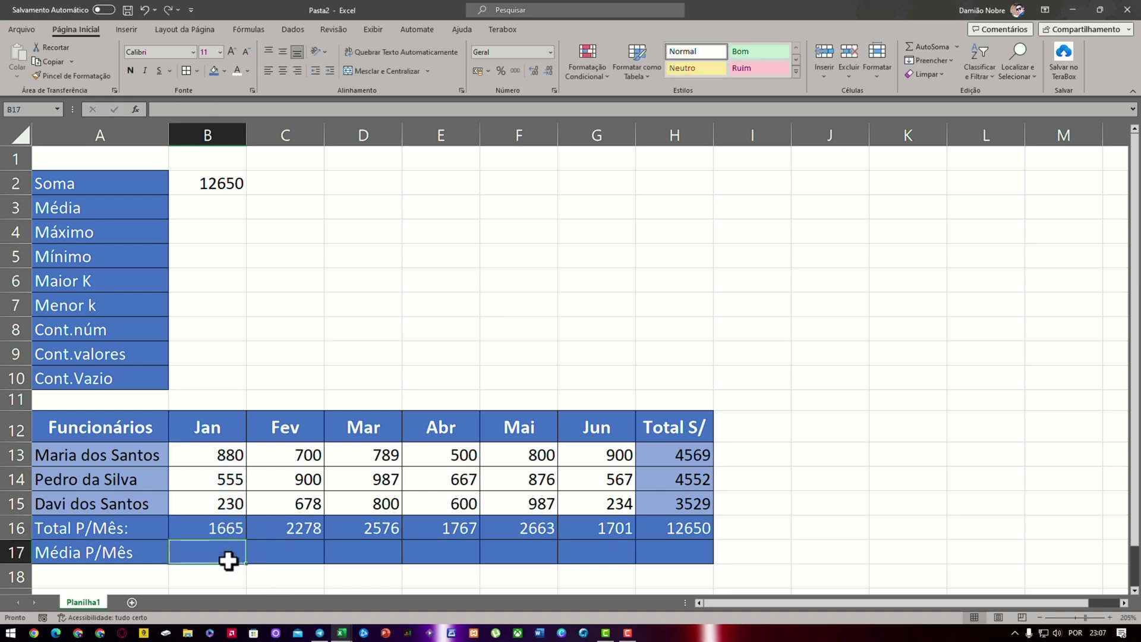
Enter =MÉDIA(B13:B15) in B17 as the January average and compare it with the values in B13:B15
type("=m")
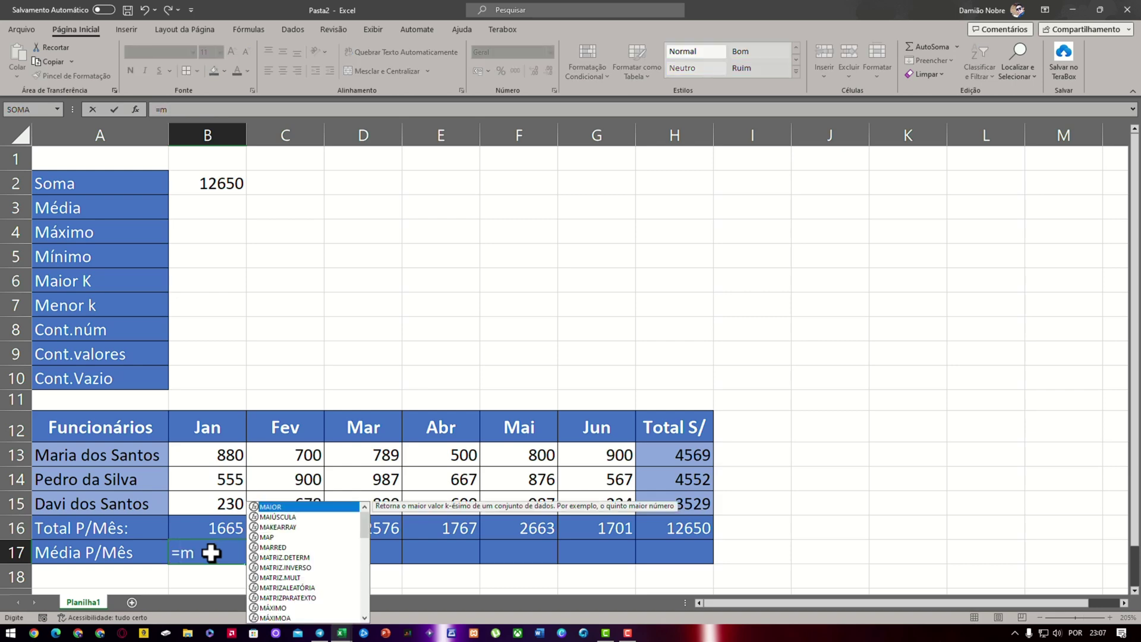
type("édia(")
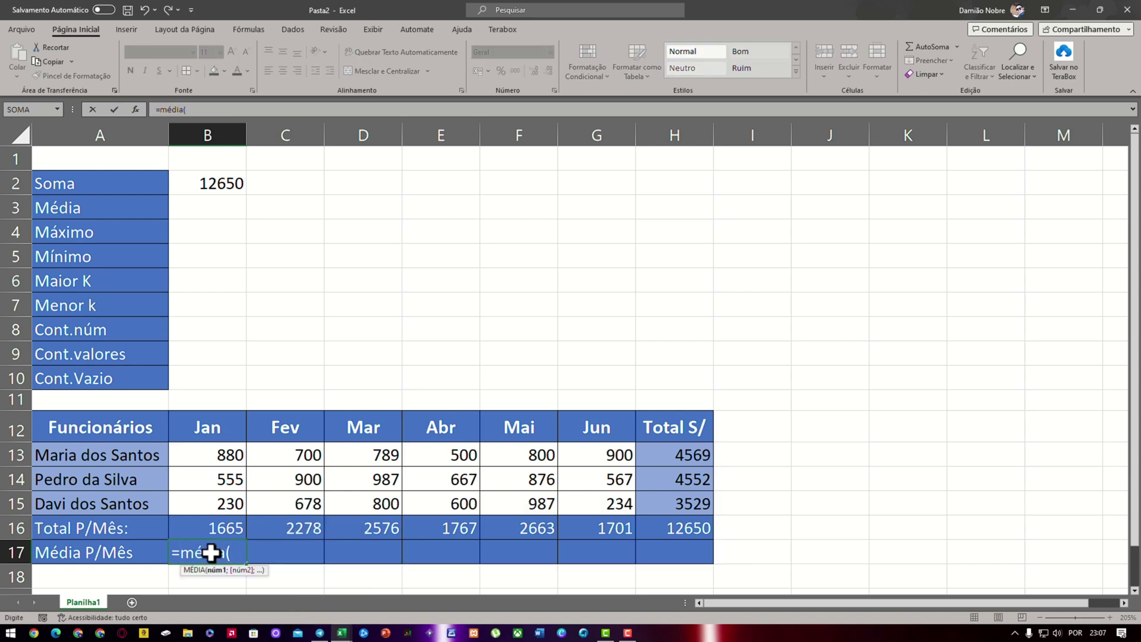
left_click(225, 455)
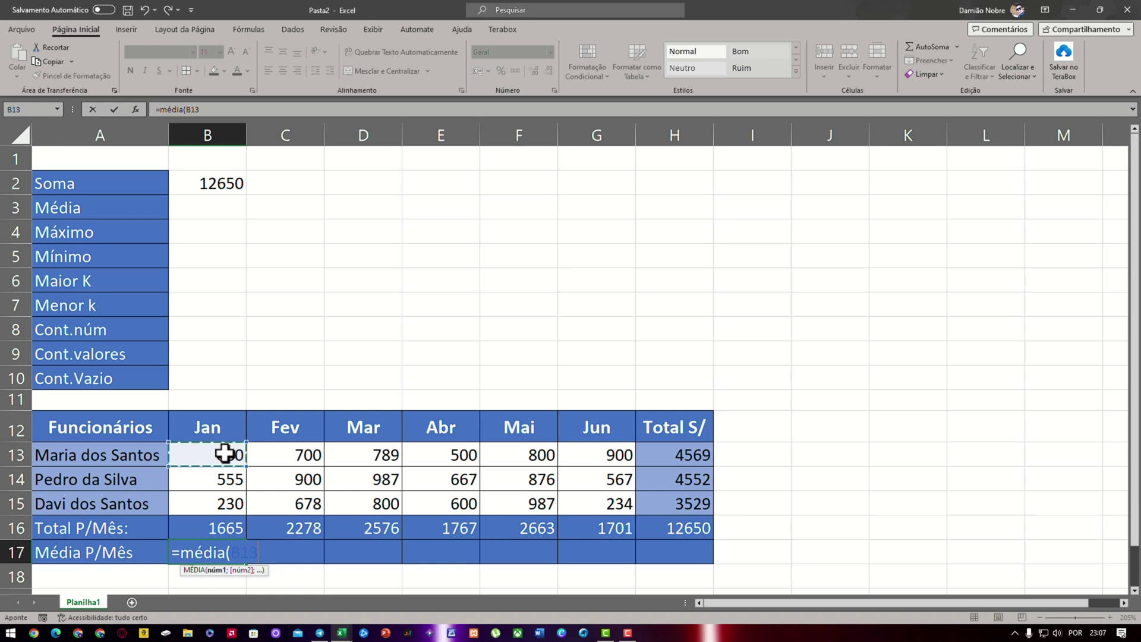
left_click_drag(225, 454, 230, 496)
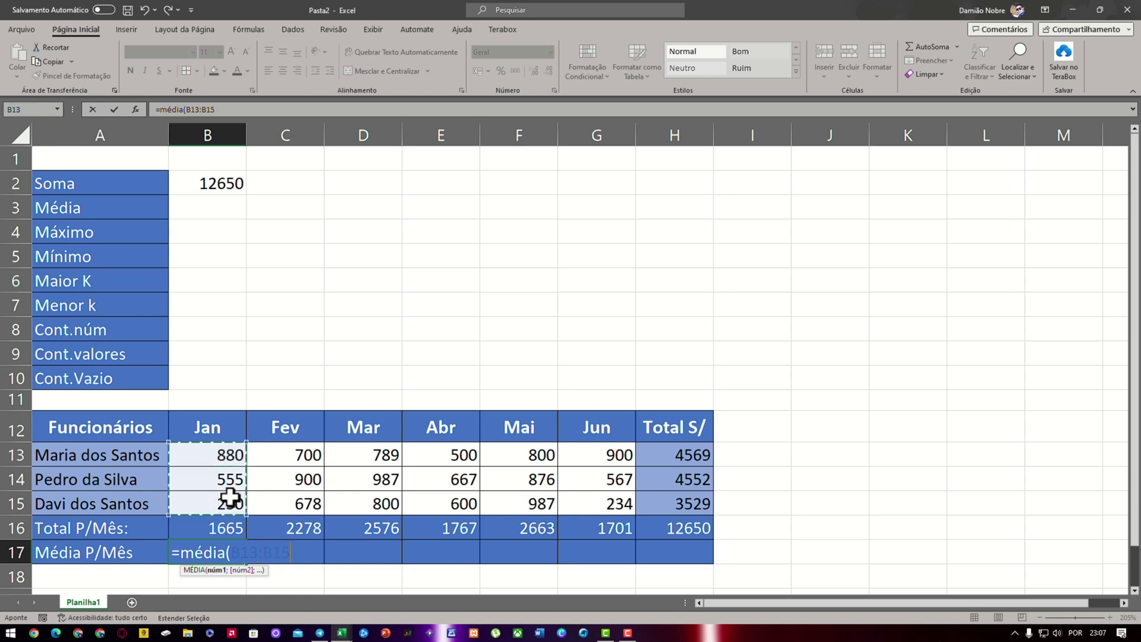
type(")")
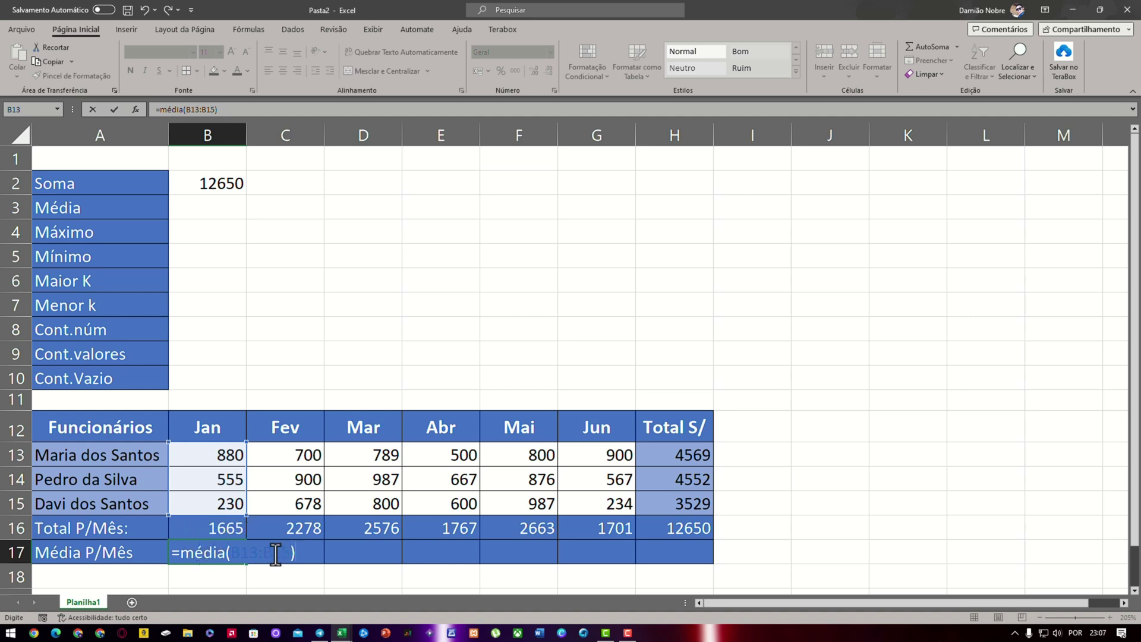
key("Return")
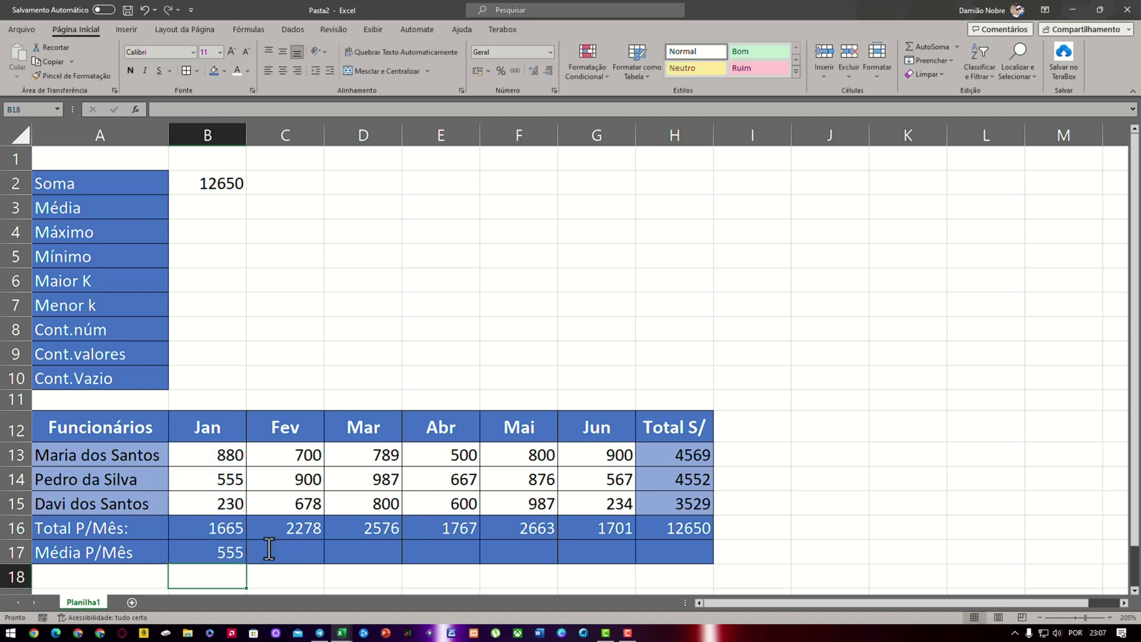
left_click(230, 455)
left_click(232, 479)
left_click(232, 504)
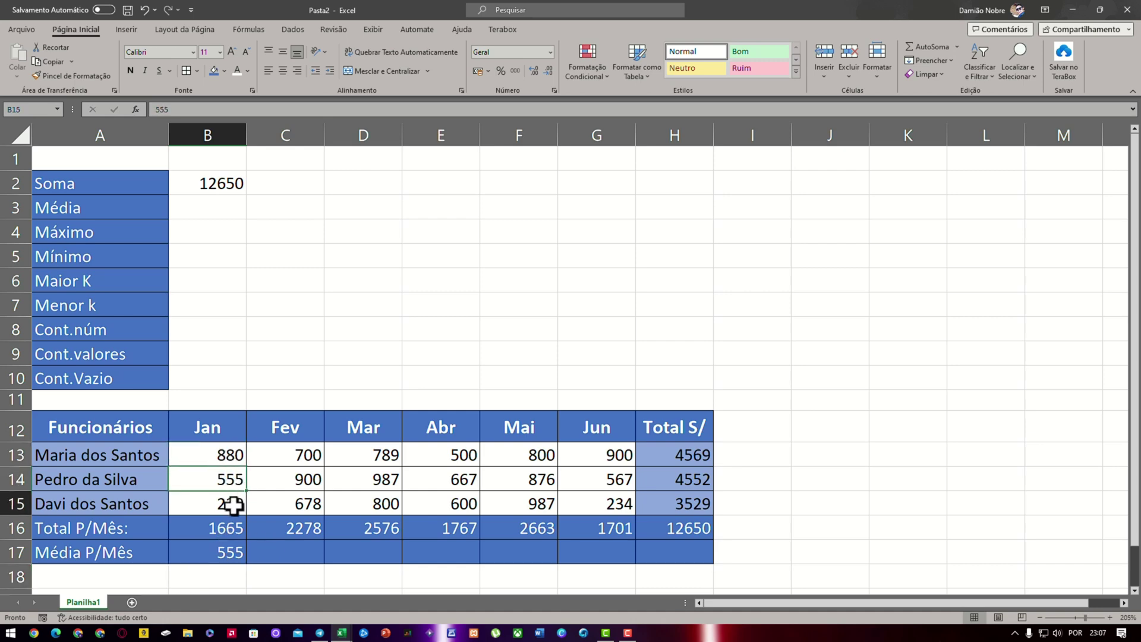
left_click(235, 553)
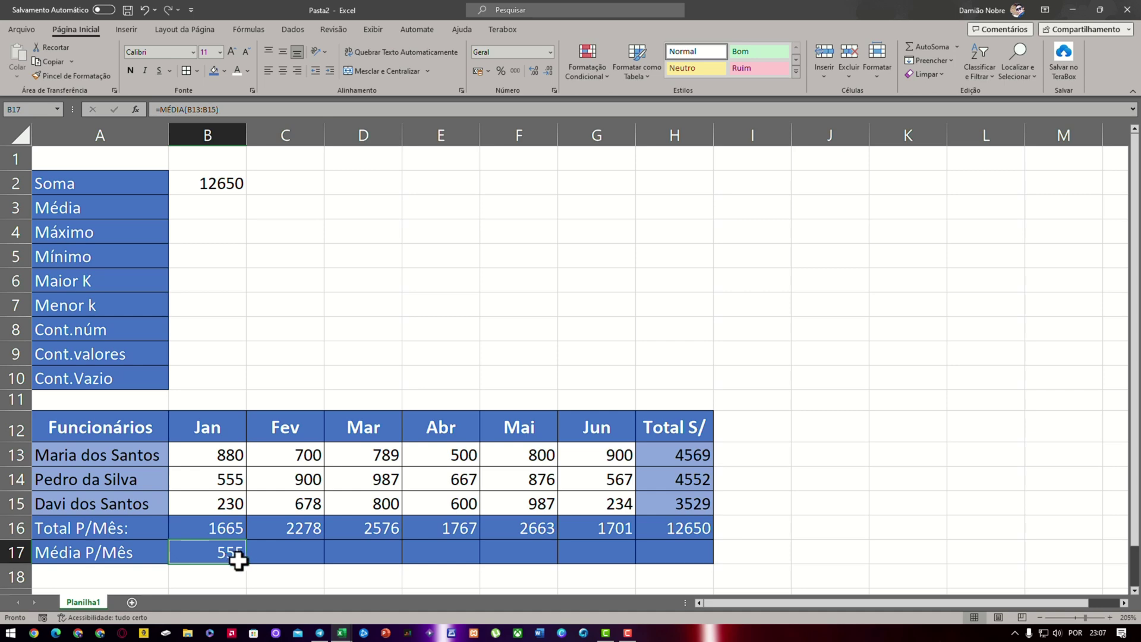
Fill the January average formula from B17 across the remaining months to G17
left_click(271, 557)
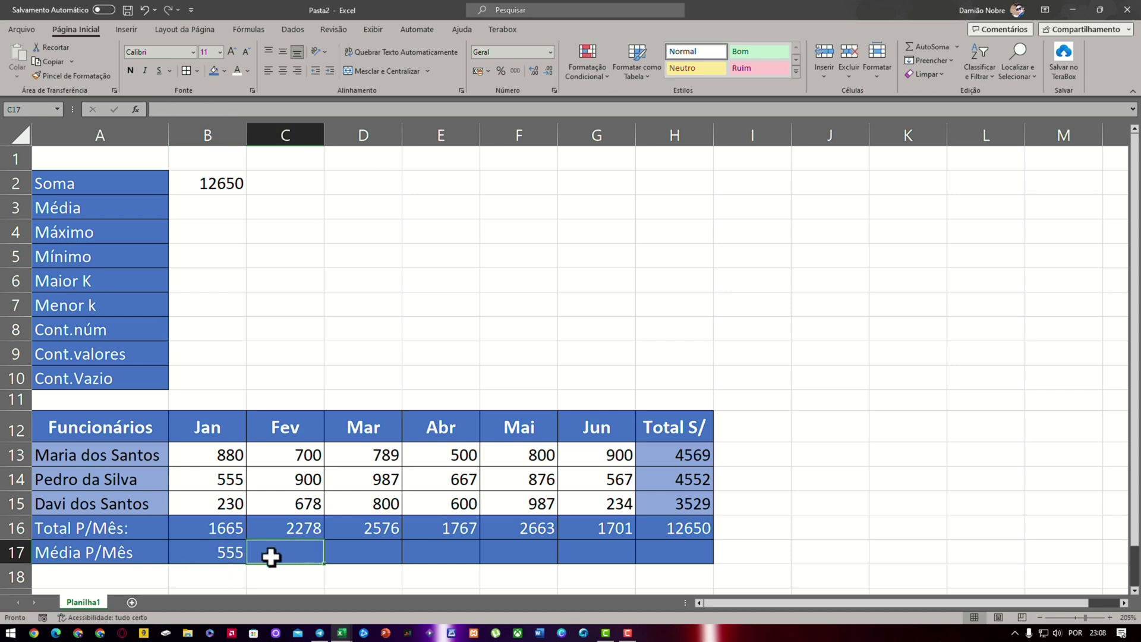
left_click(241, 562)
left_click_drag(249, 567, 616, 557)
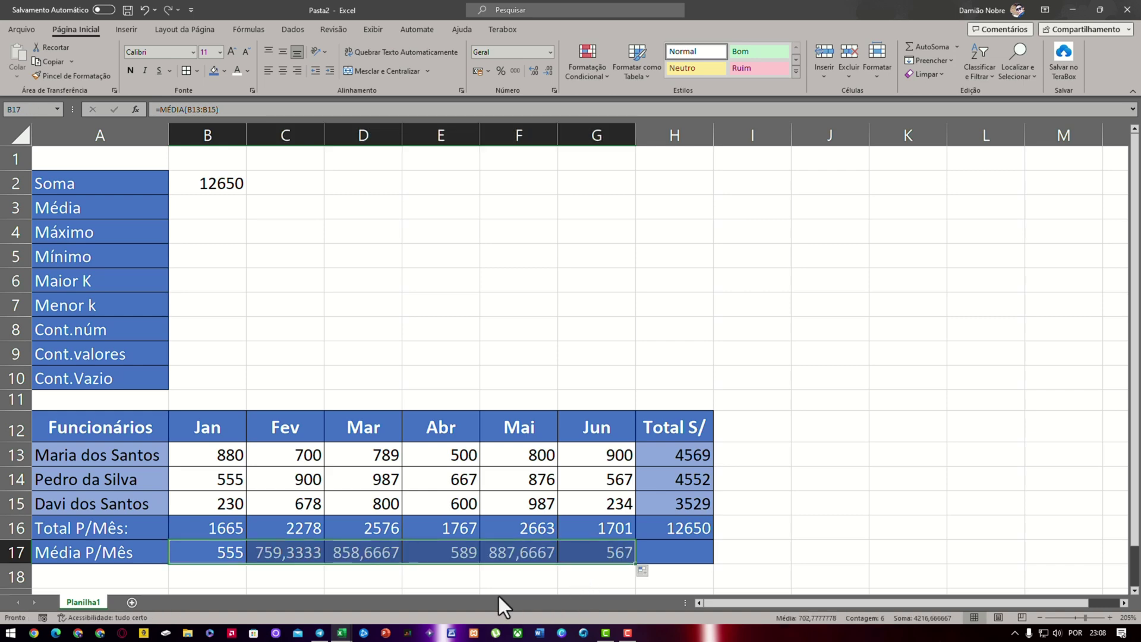
Reduce the February average in C17 to one decimal place
left_click(333, 561)
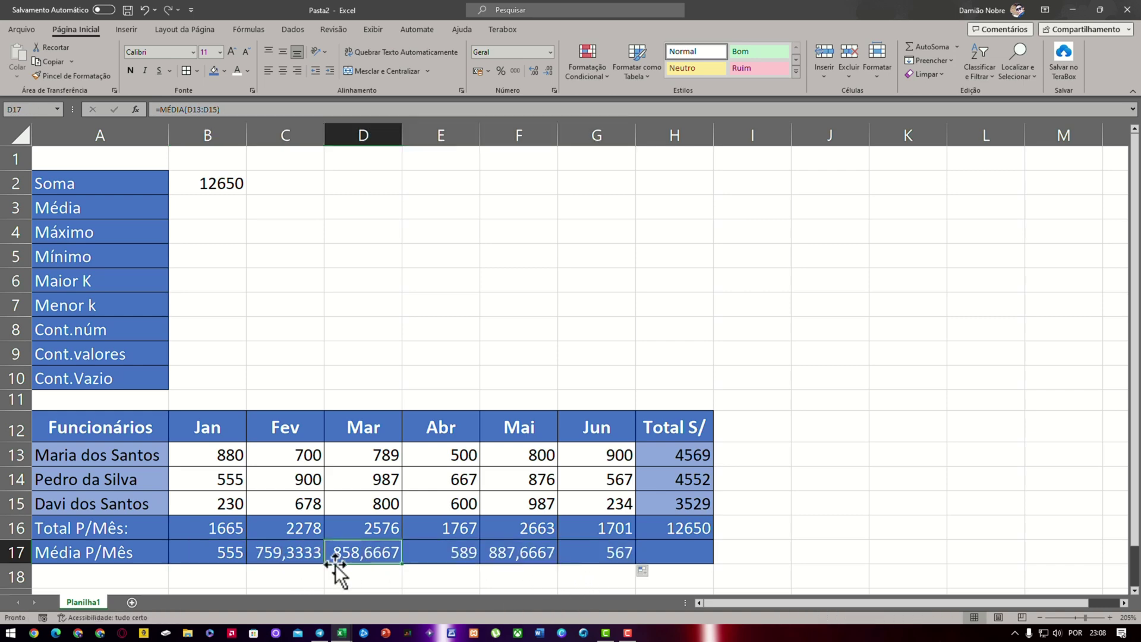
left_click(280, 562)
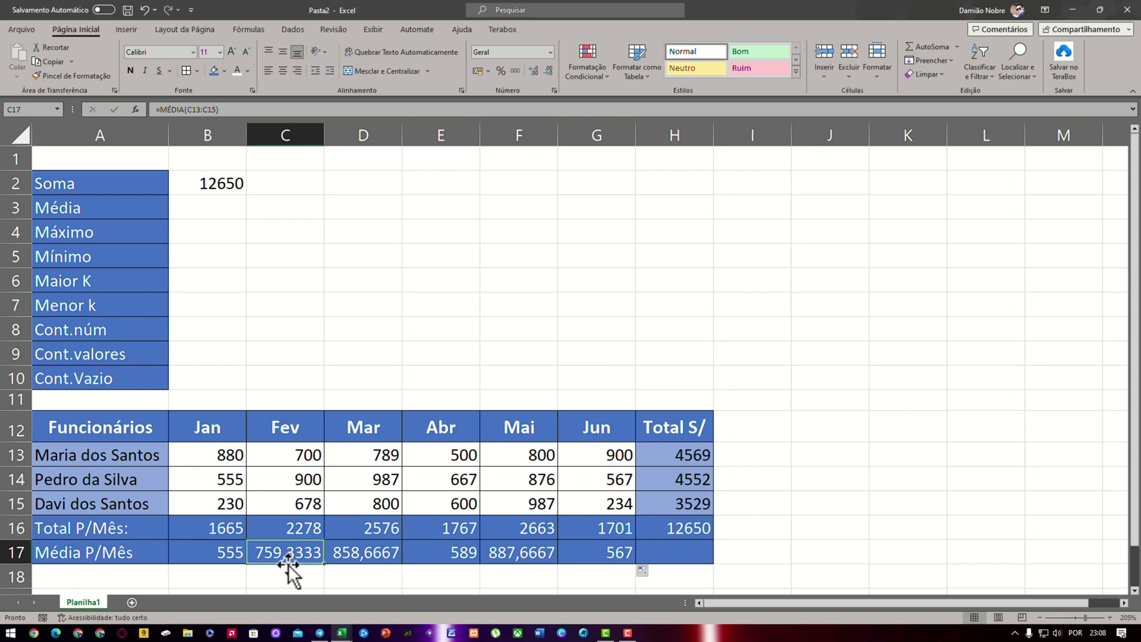
left_click(548, 75)
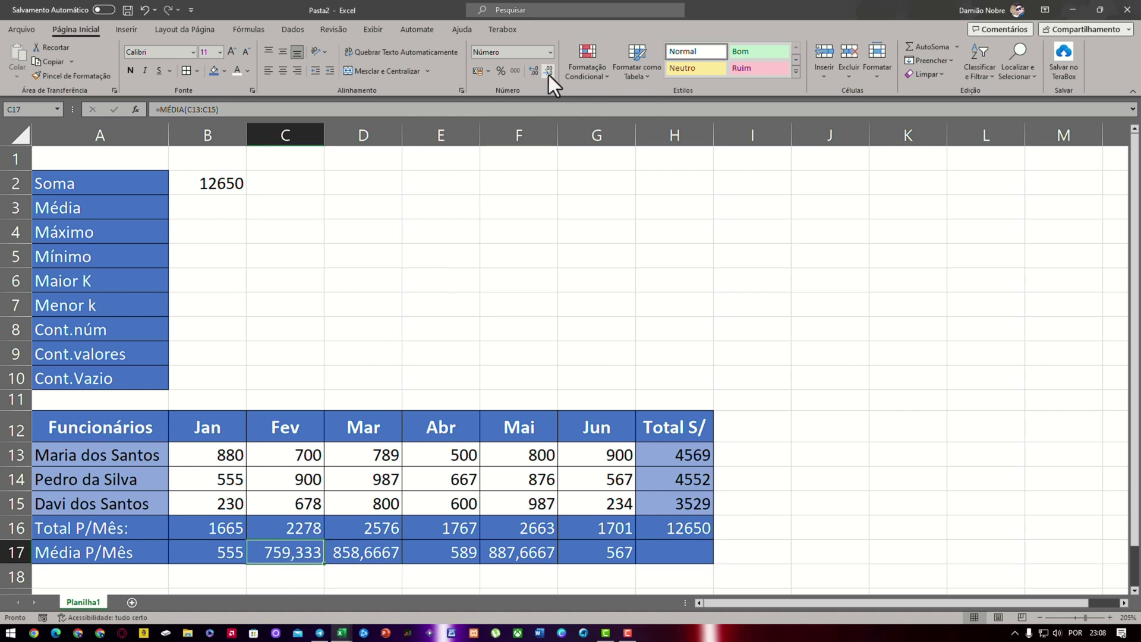
Reduce the March and May averages in D17 and F17 to one decimal place
left_click(365, 553)
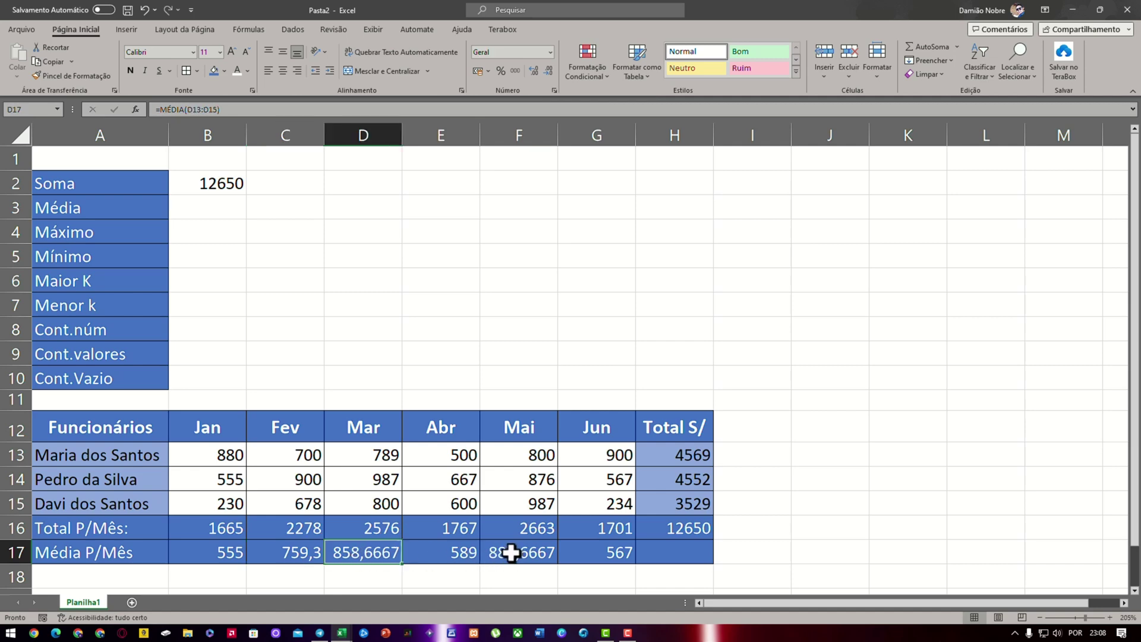
left_click(511, 554, "ctrl")
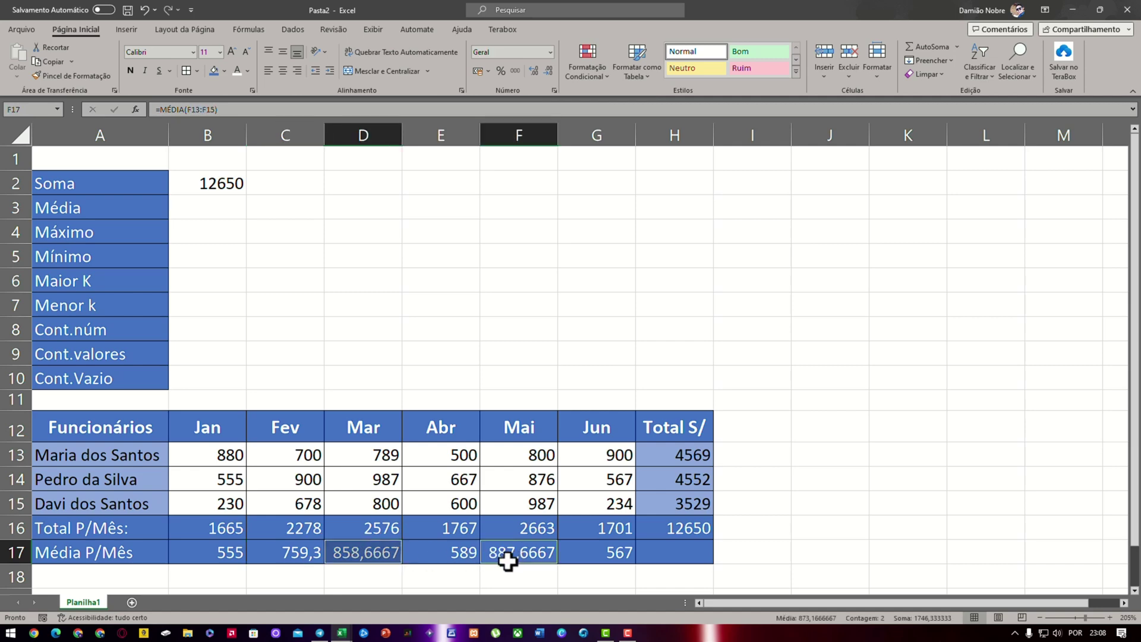
left_click(547, 71)
left_click(547, 71)
left_click(547, 72)
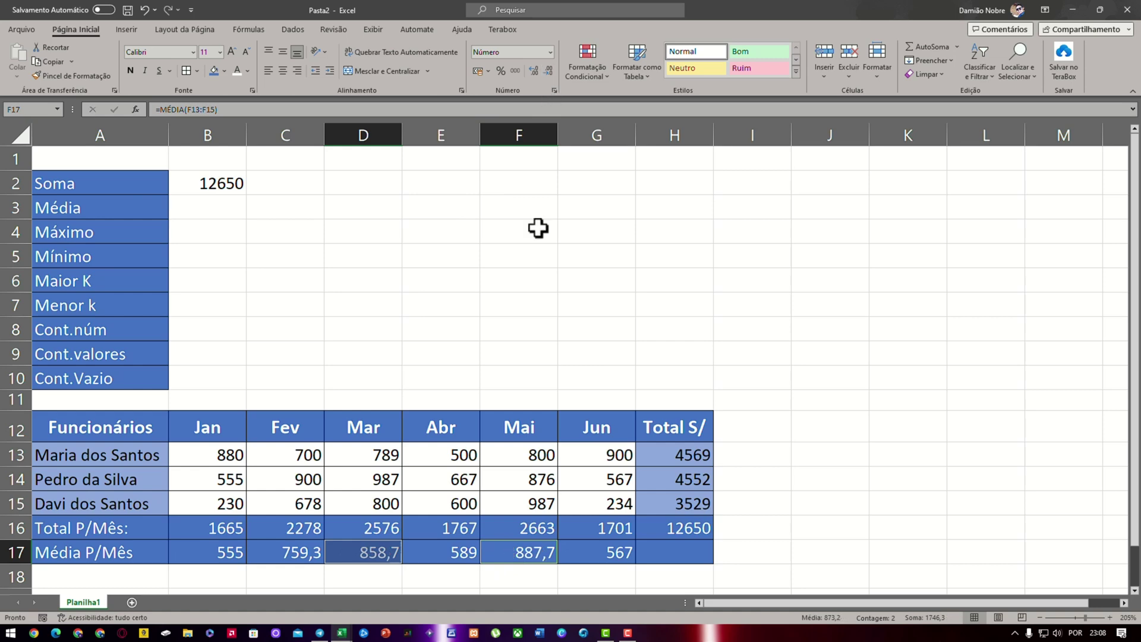
left_click(763, 538)
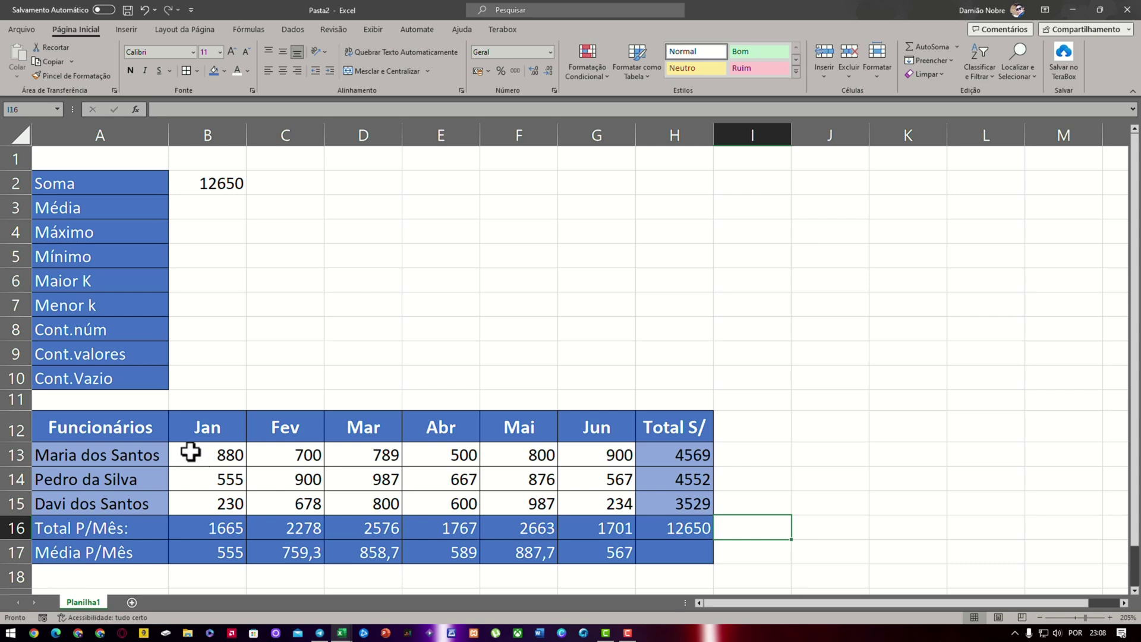
Apply the Contábil number format to the table values in B13:H17
left_click_drag(190, 452, 670, 553)
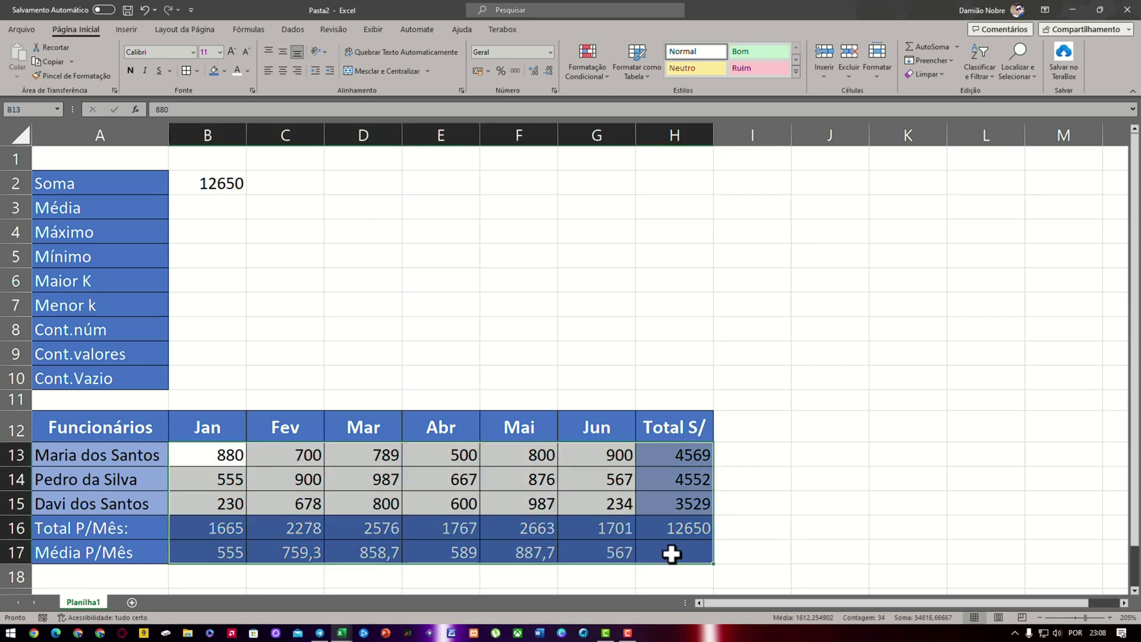
left_click(552, 51)
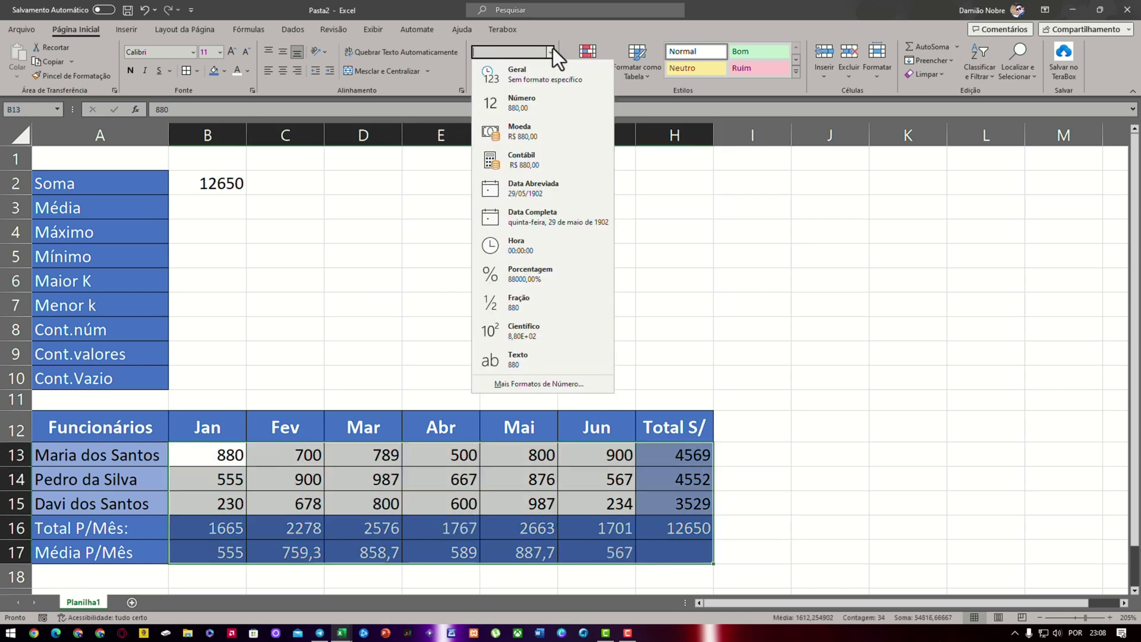
left_click(551, 156)
left_click(538, 325)
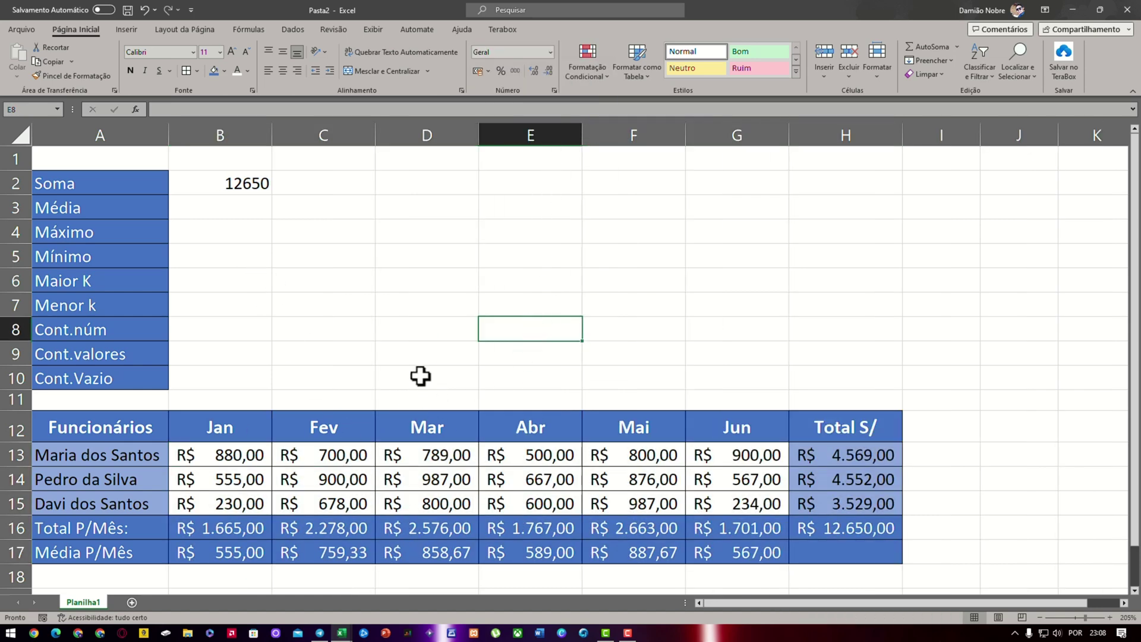
Enter =MÉDIA(H13:H15) in H17 to average the employees' totals
left_click(832, 555)
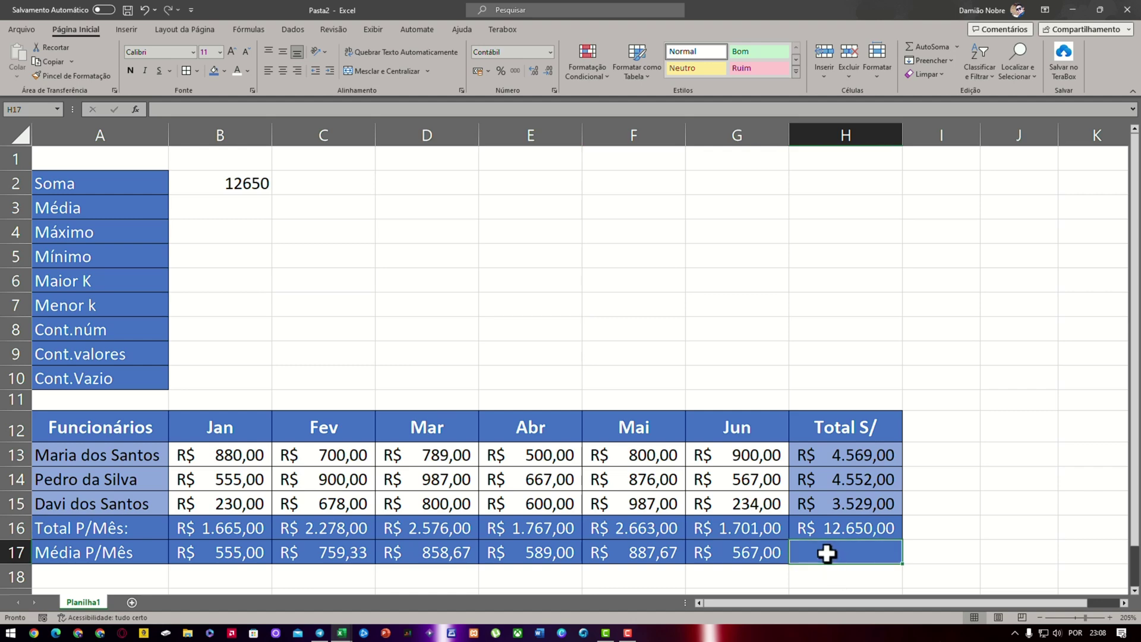
type("=média")
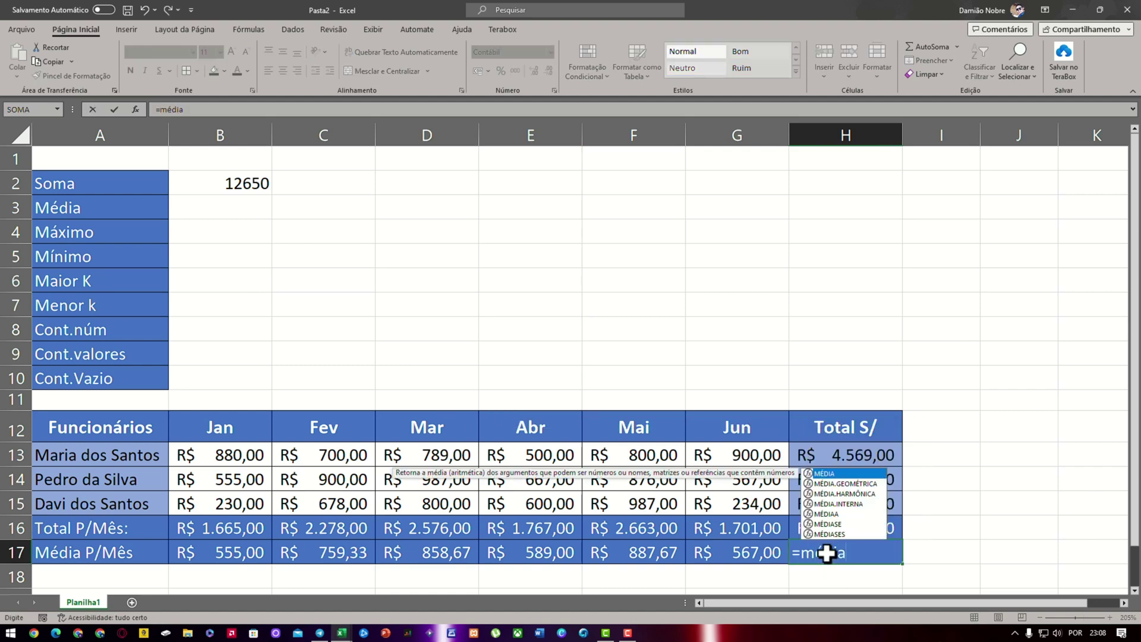
type("(")
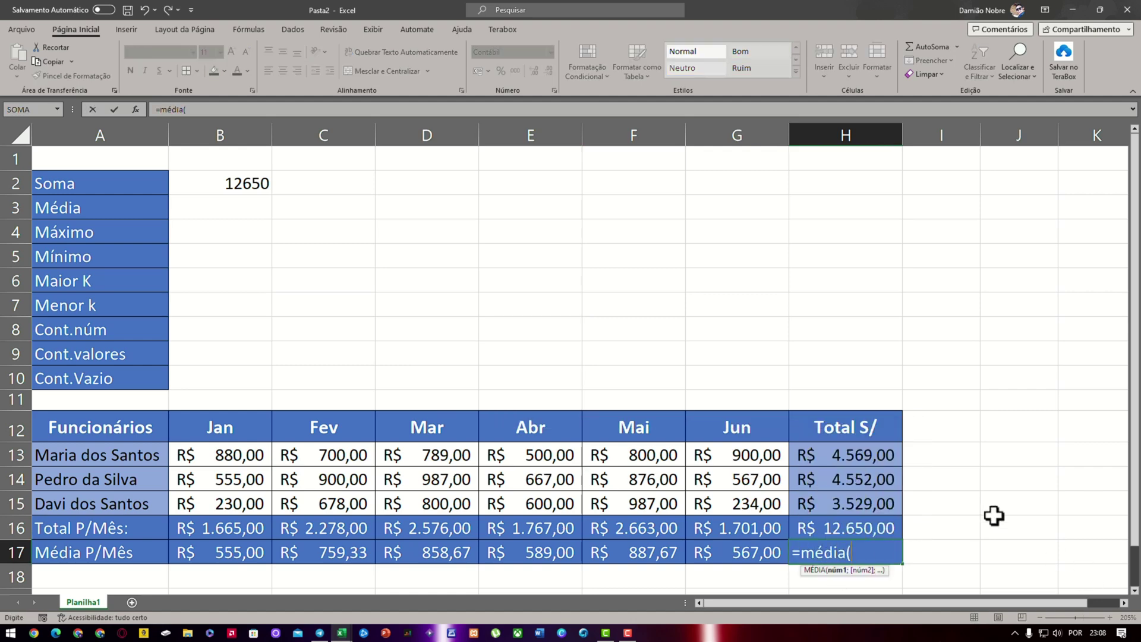
left_click(889, 462)
key("F8")
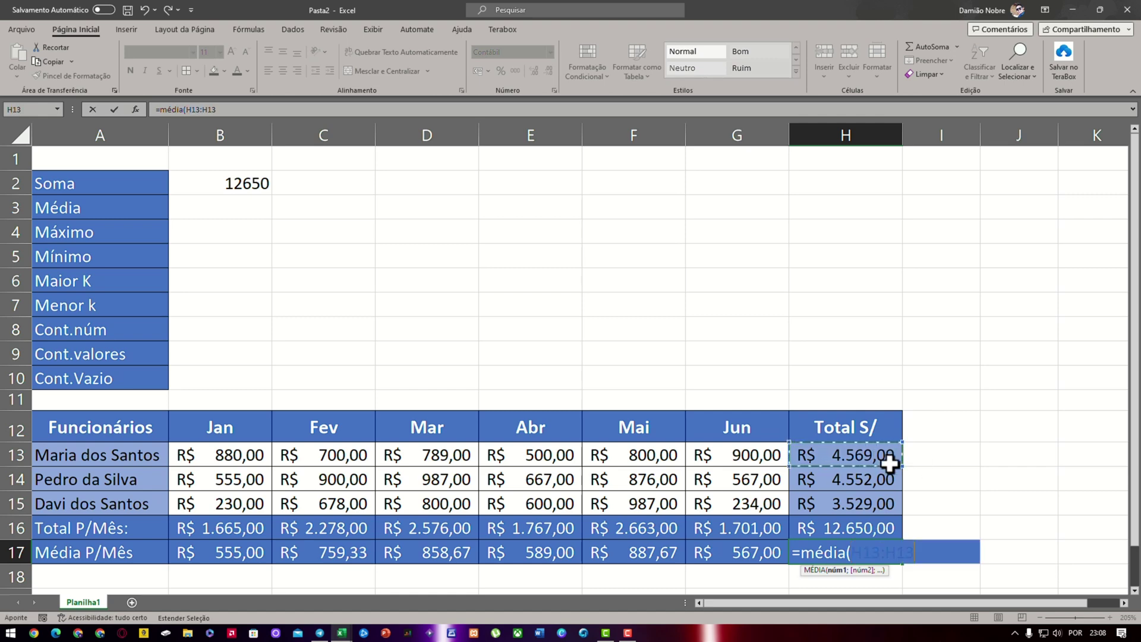
left_click(859, 506)
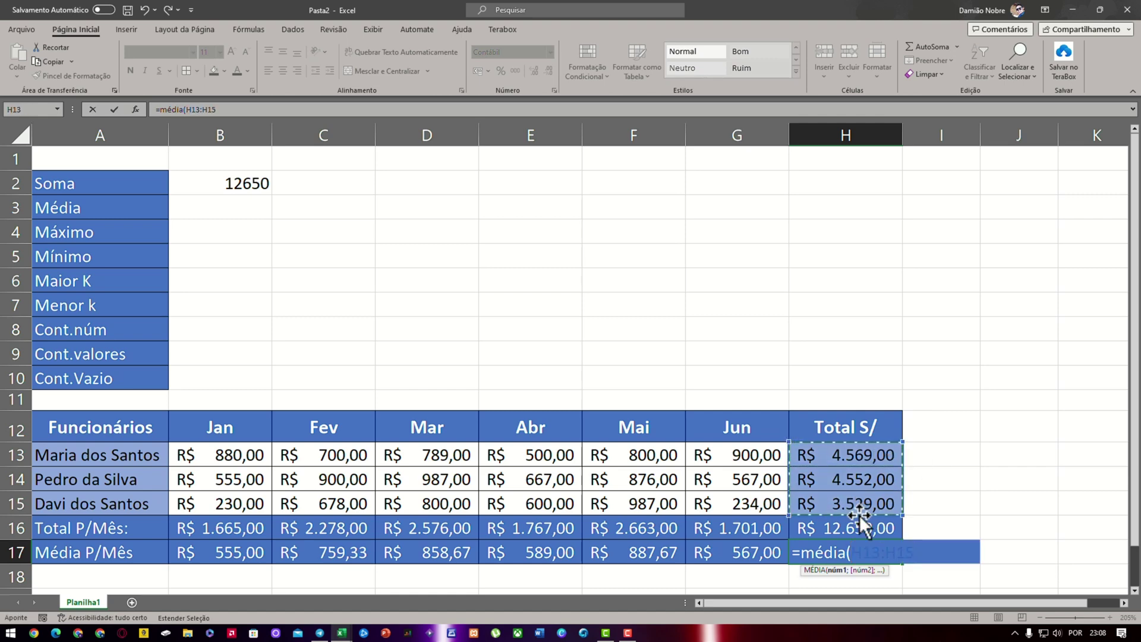
type(")")
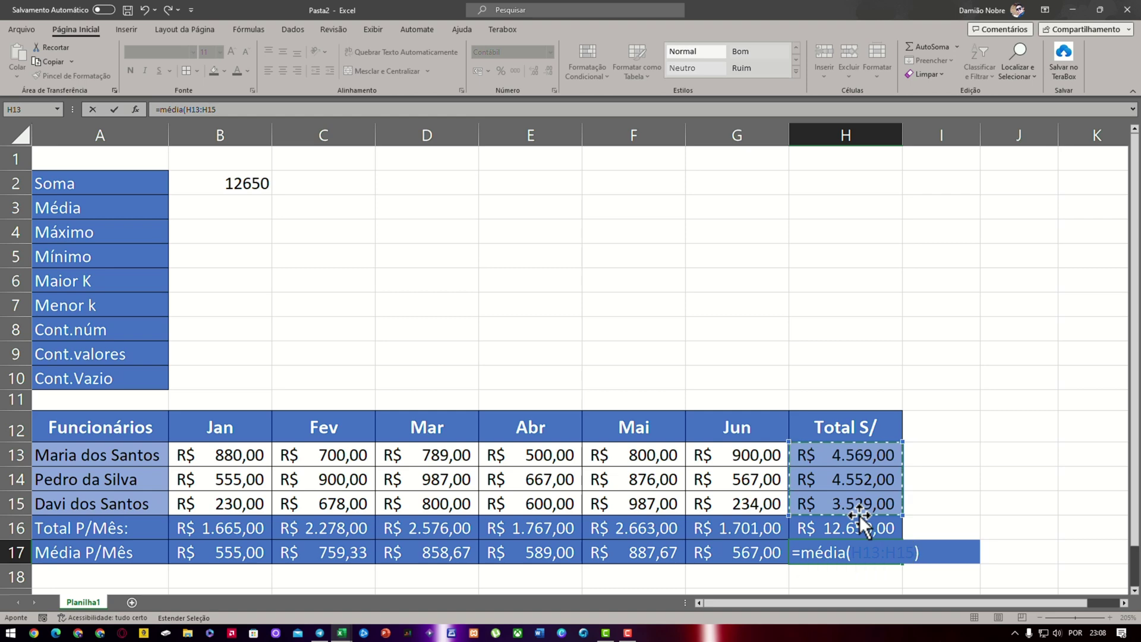
key("Return")
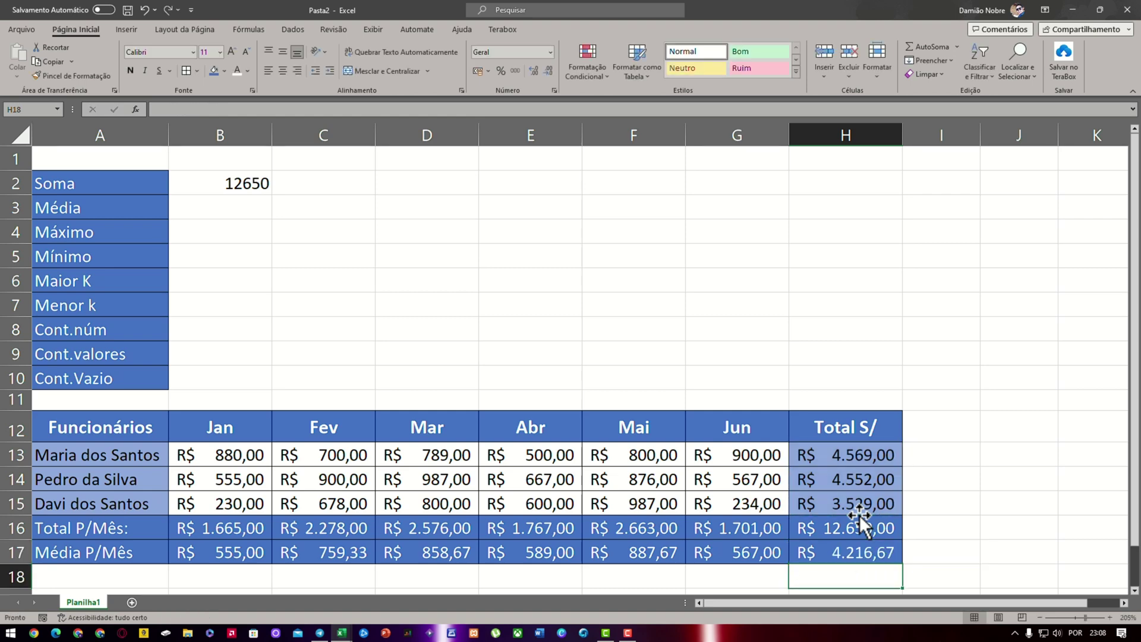
Compare the average in H17 with the employee totals in H13:H15
left_click(883, 553)
left_click(872, 451)
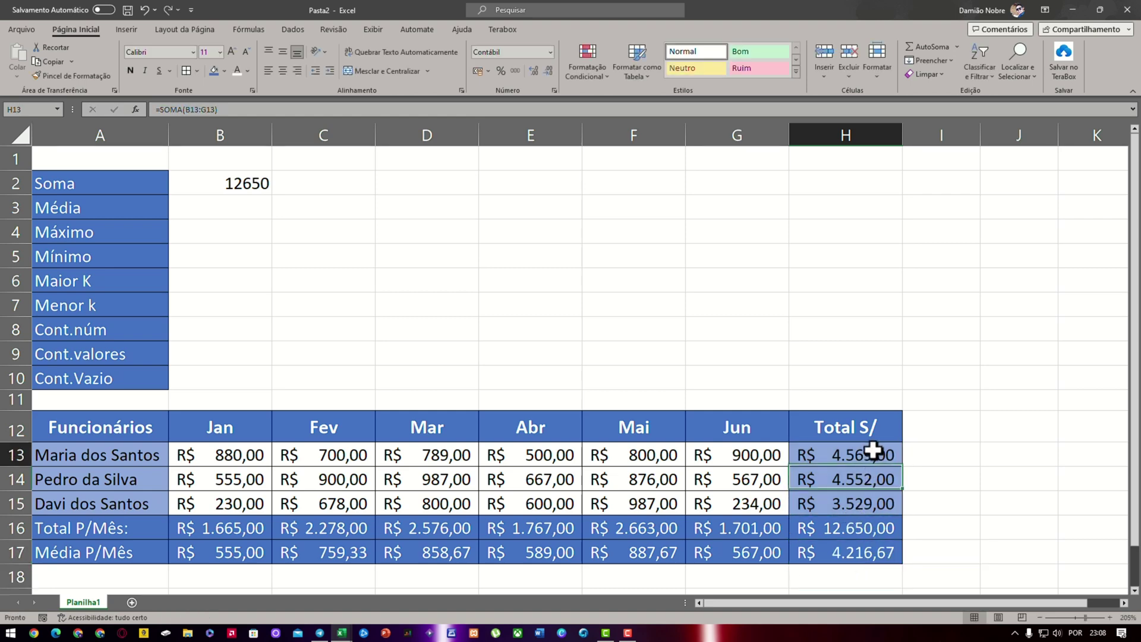
left_click_drag(873, 452, 872, 501)
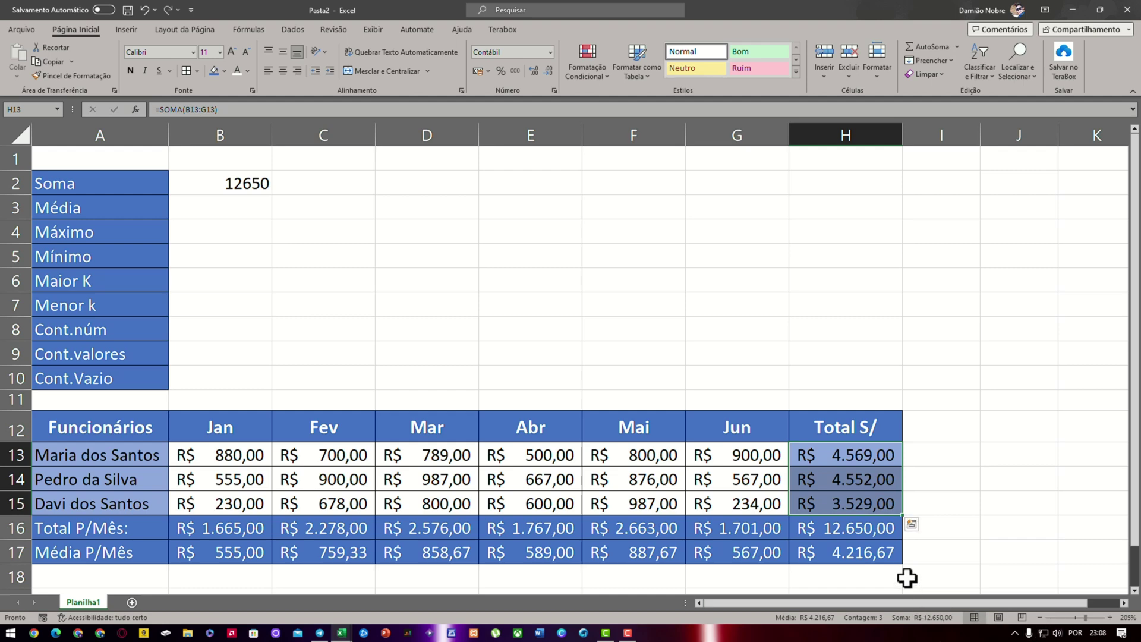
left_click(911, 525)
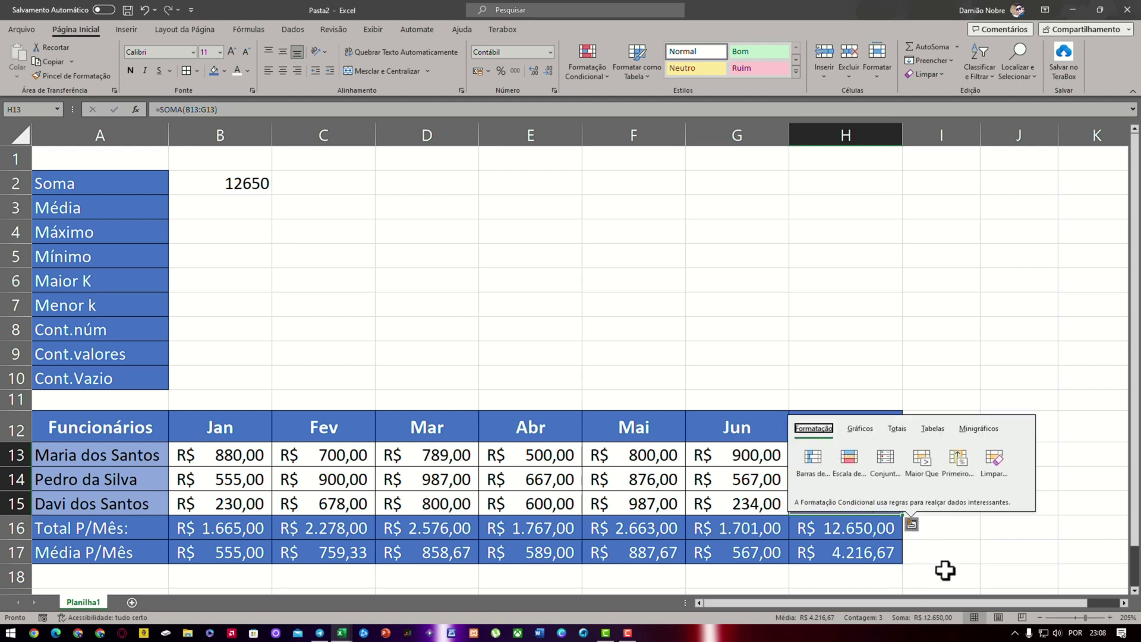
left_click(945, 568)
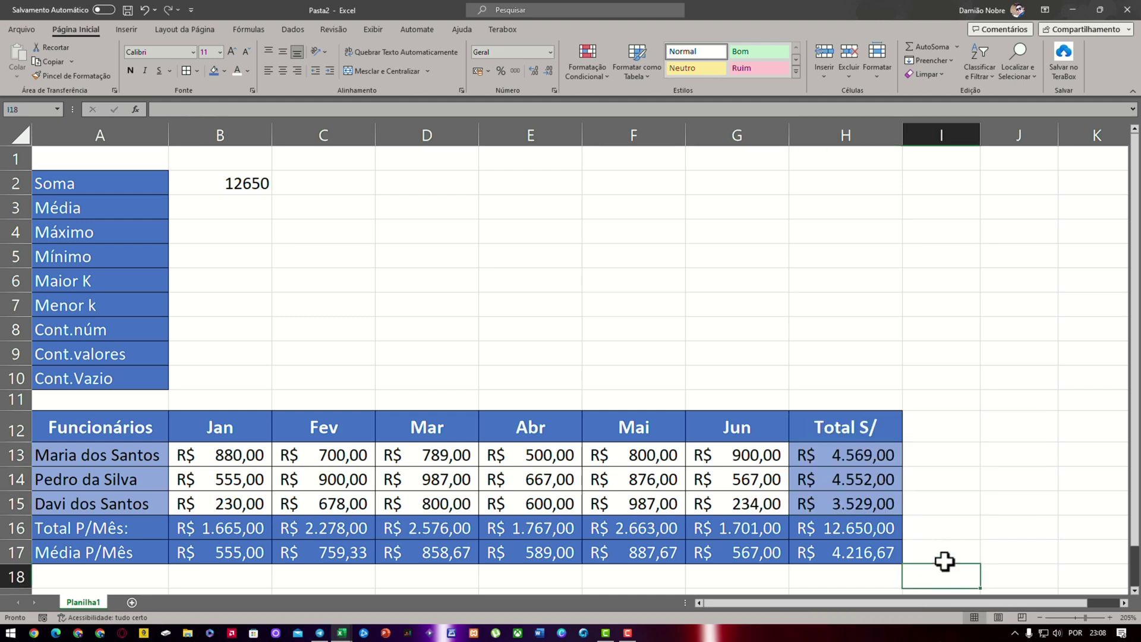
Review the average formulas across the Média P/Mês row, from B17 to H17
left_click(854, 553)
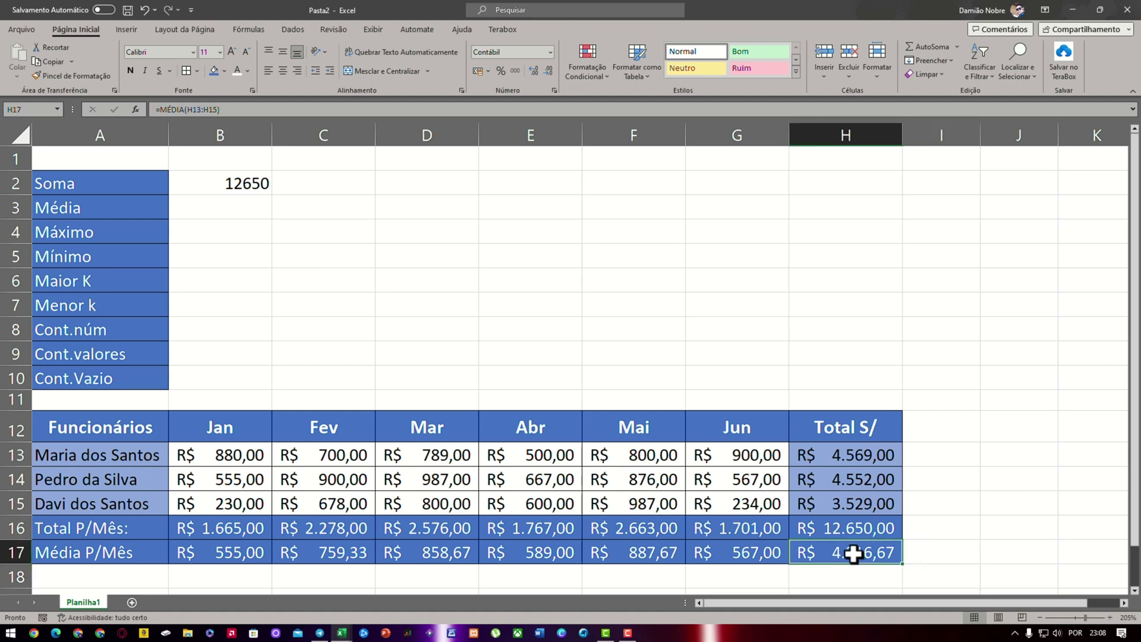
left_click(177, 567)
left_click(256, 551)
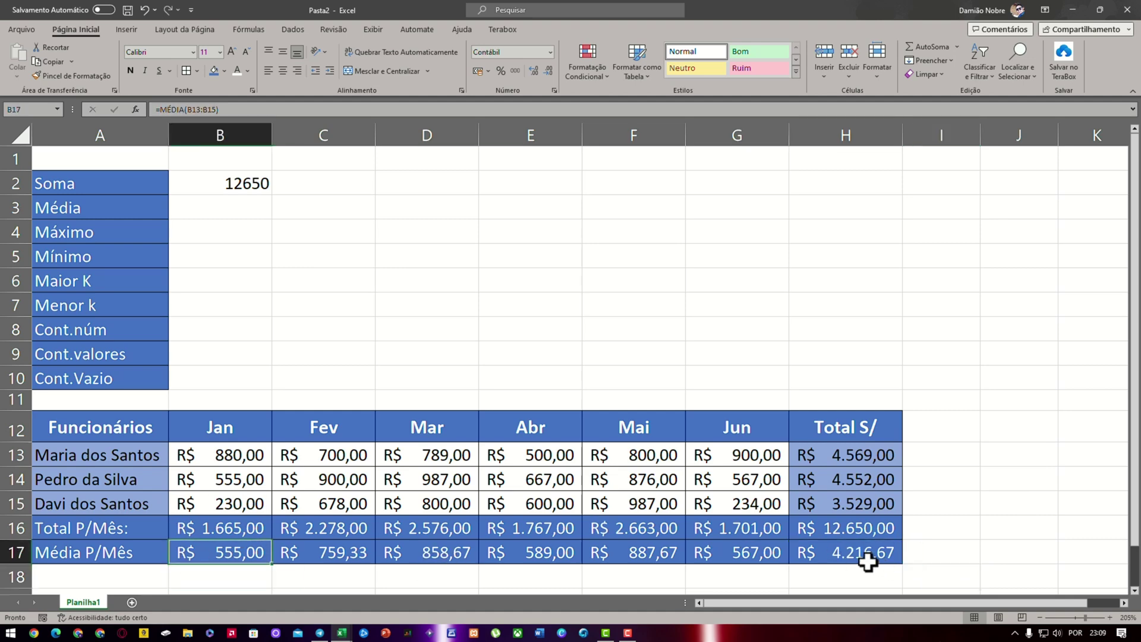
left_click(764, 553)
left_click(652, 556)
left_click(544, 558)
left_click(451, 560)
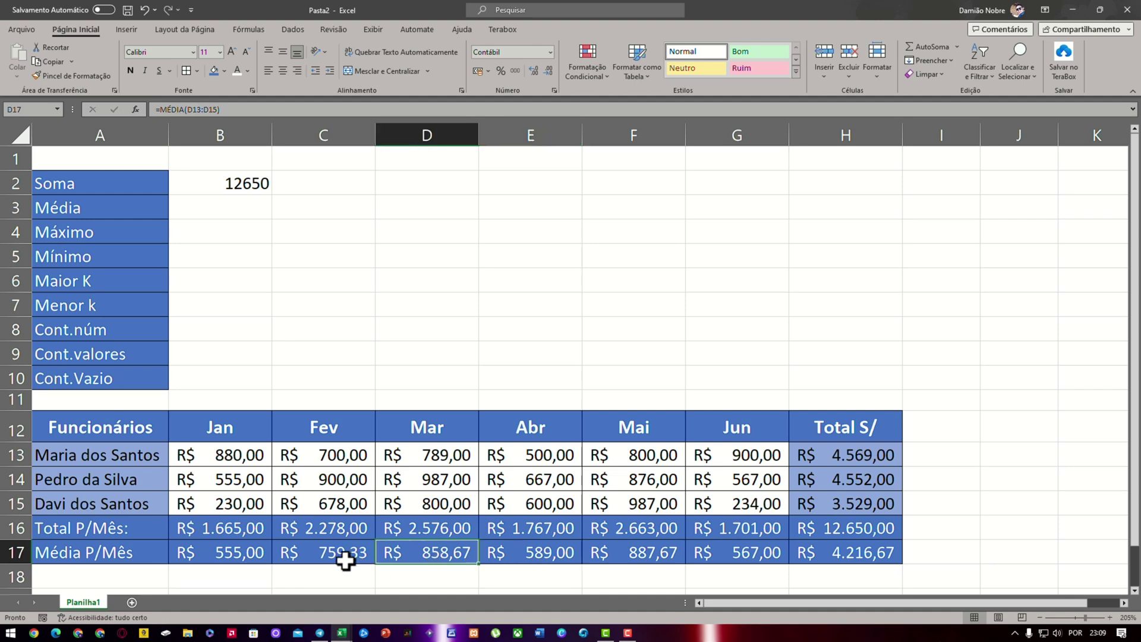
left_click(346, 557)
left_click(265, 552)
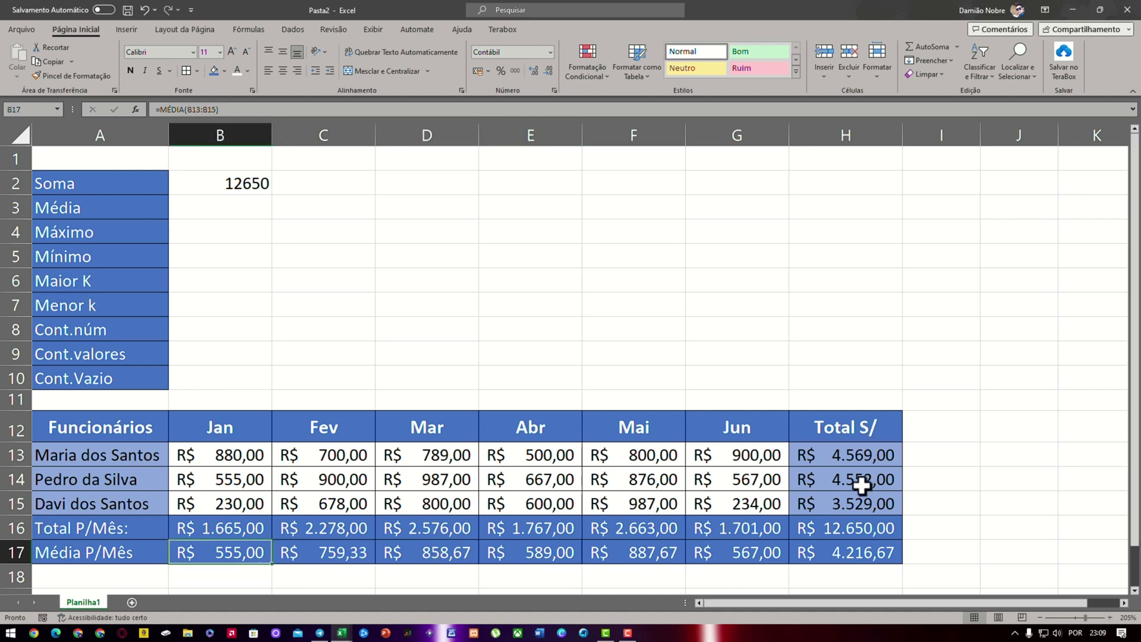
left_click(883, 560)
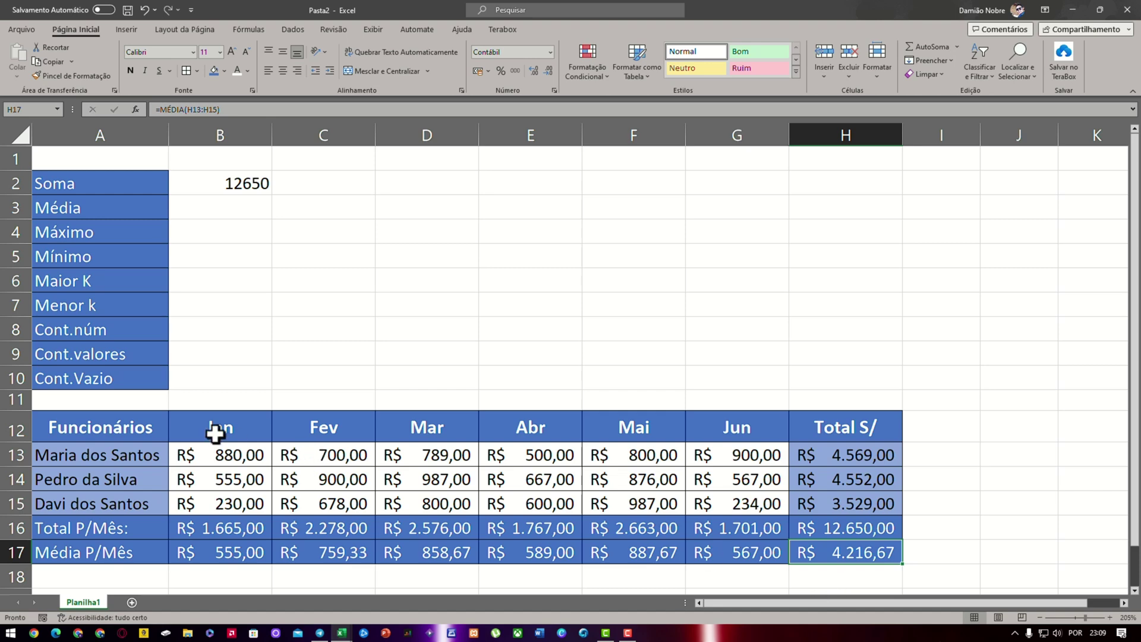
Enter =MÉDIA(B13:G15) in B3 beside the Média label to average all employees' monthly values
left_click(210, 209)
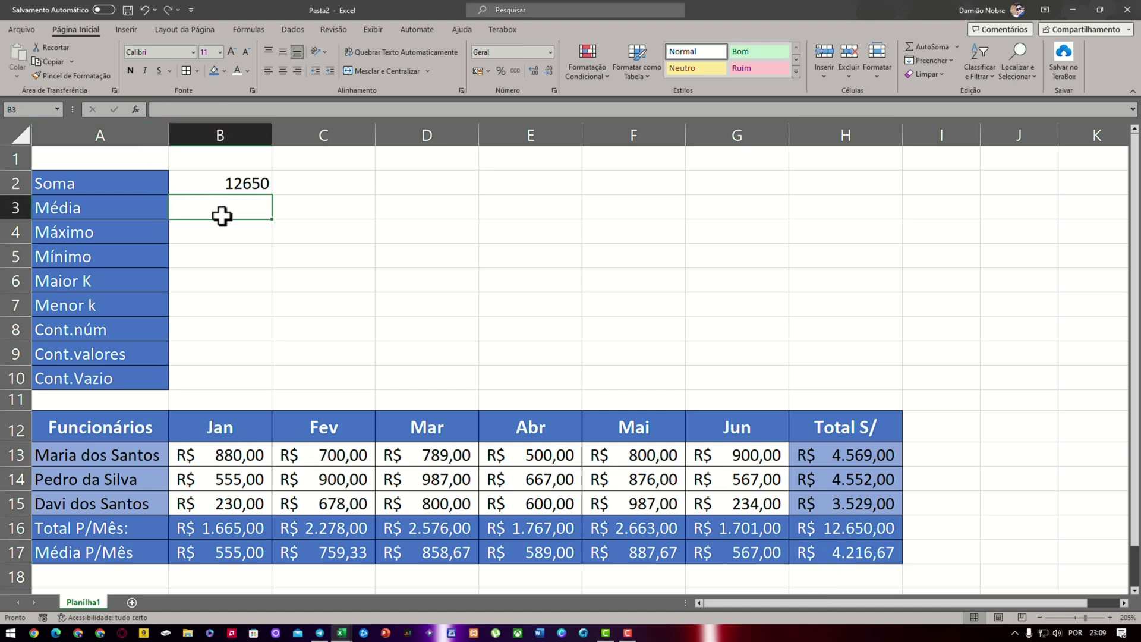
left_click(212, 454)
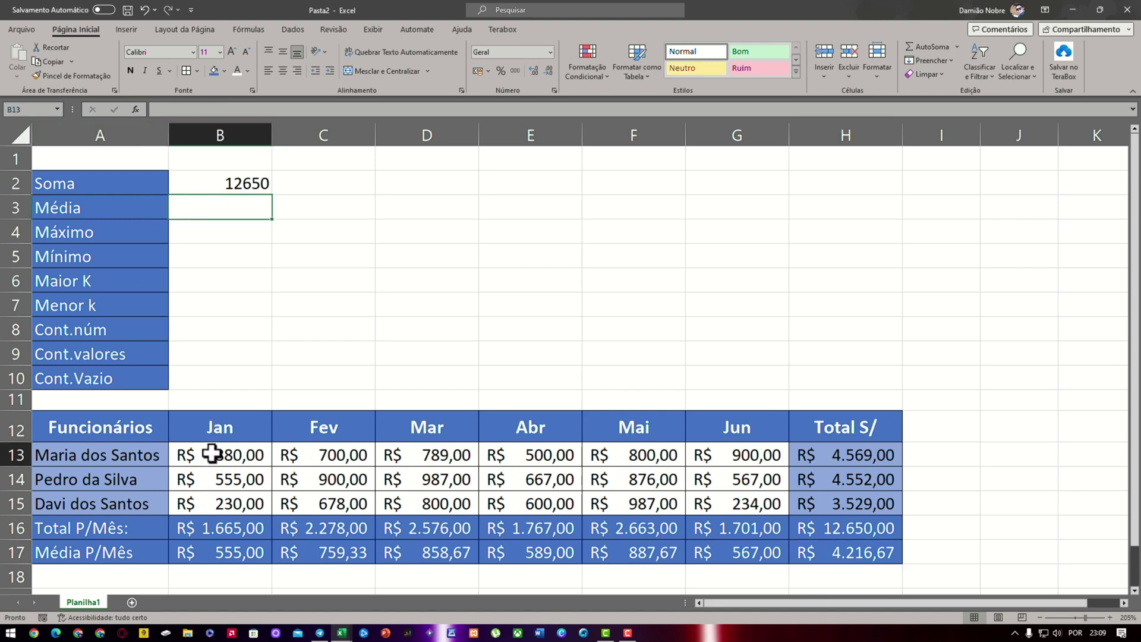
left_click_drag(212, 454, 744, 505)
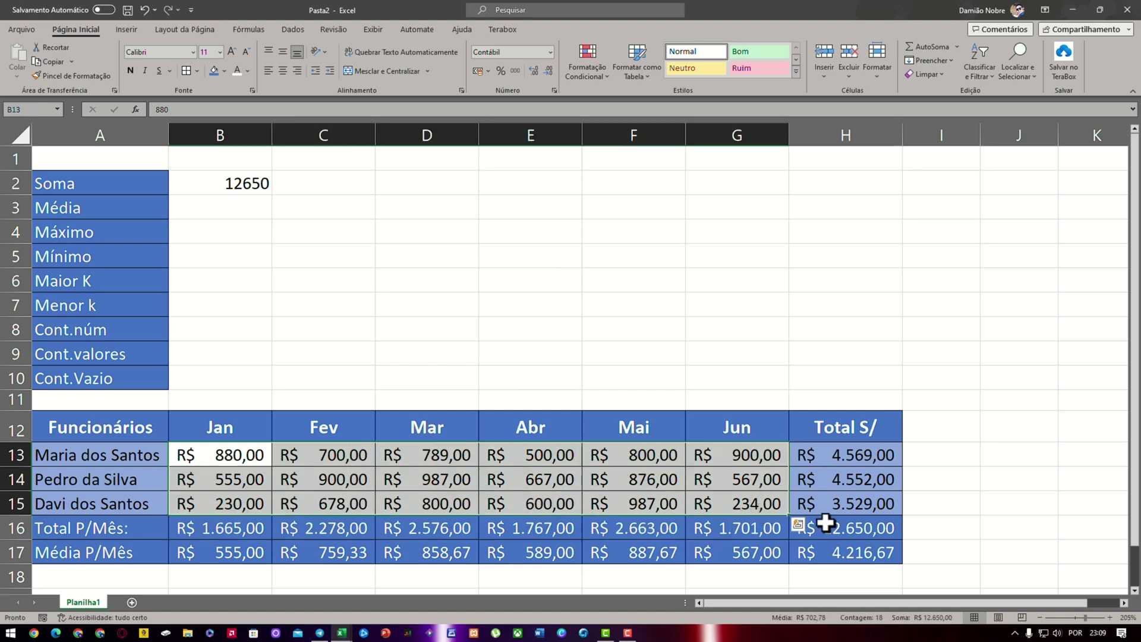
left_click(250, 220)
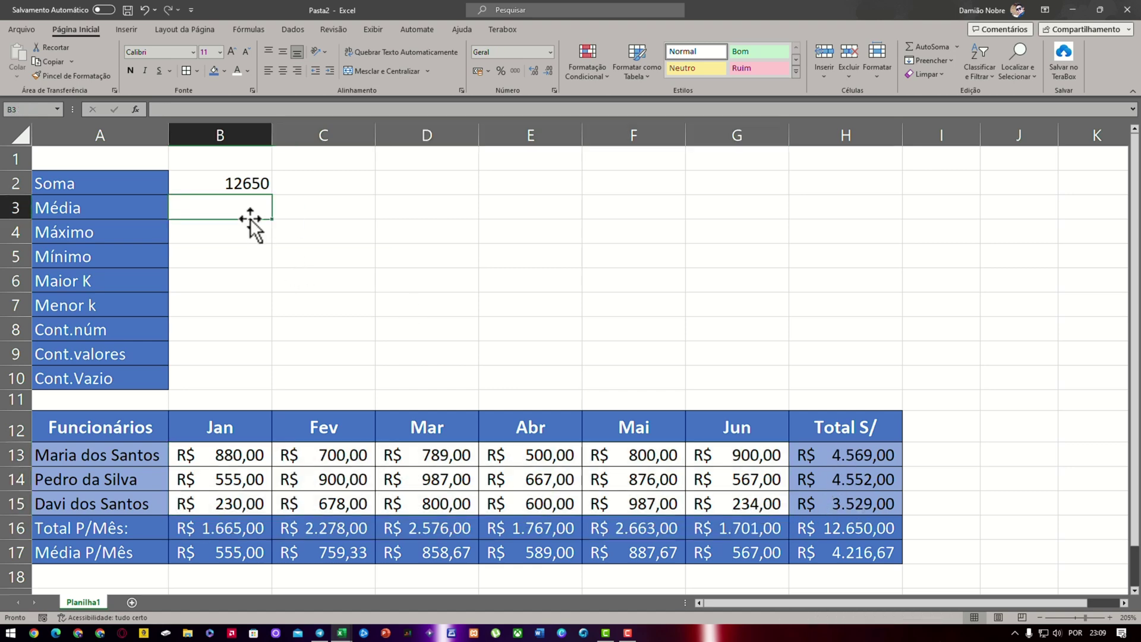
type("=média")
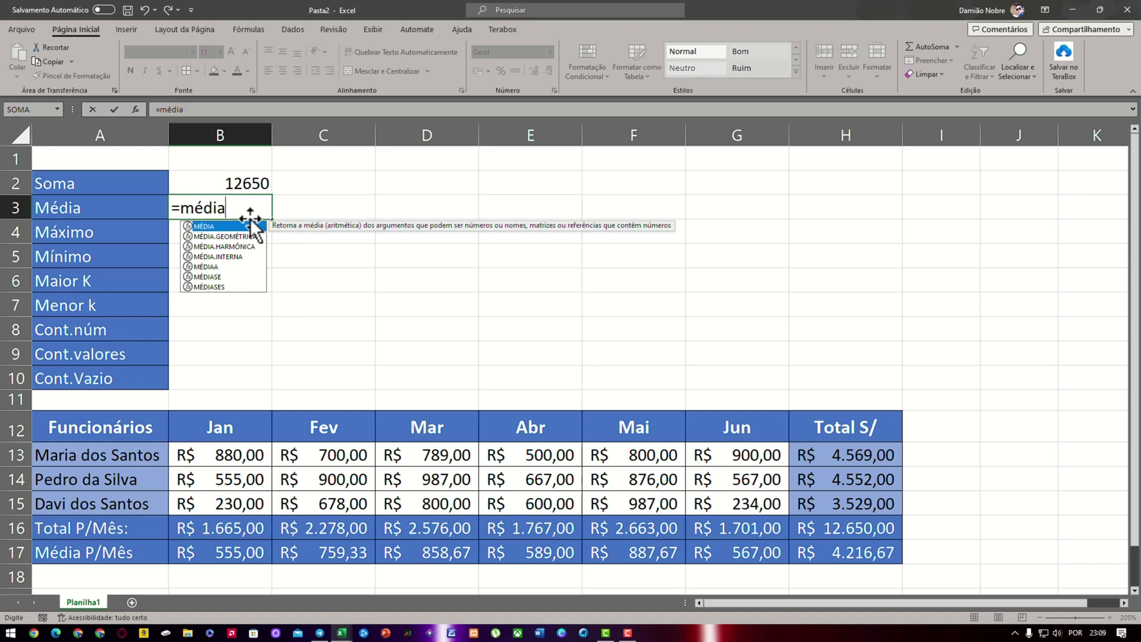
type("(")
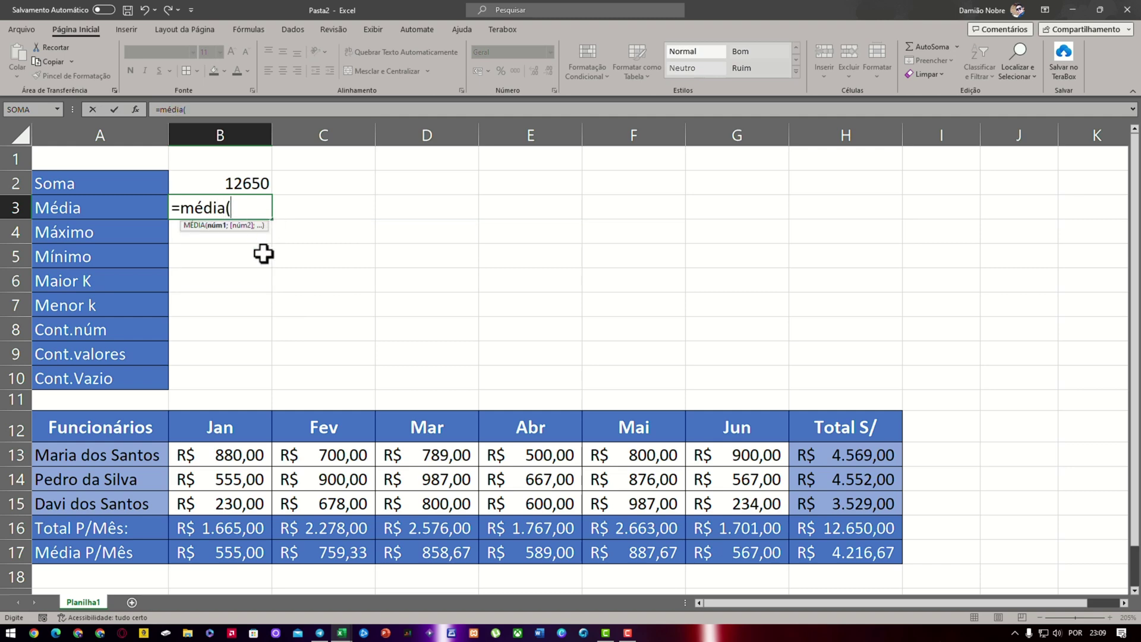
left_click(218, 454)
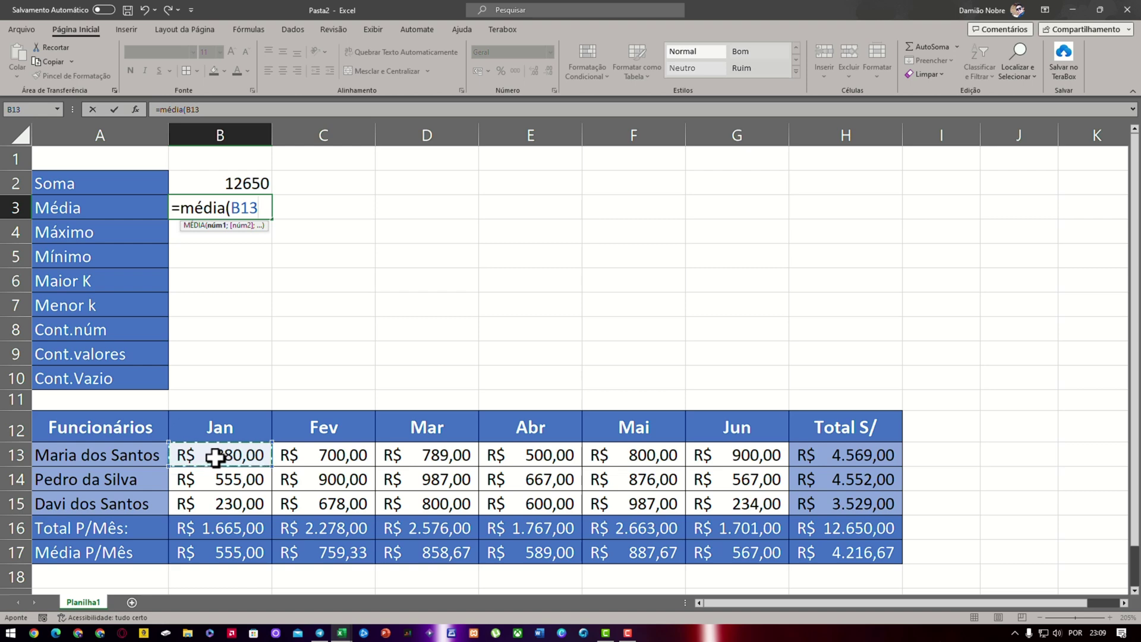
key("F8")
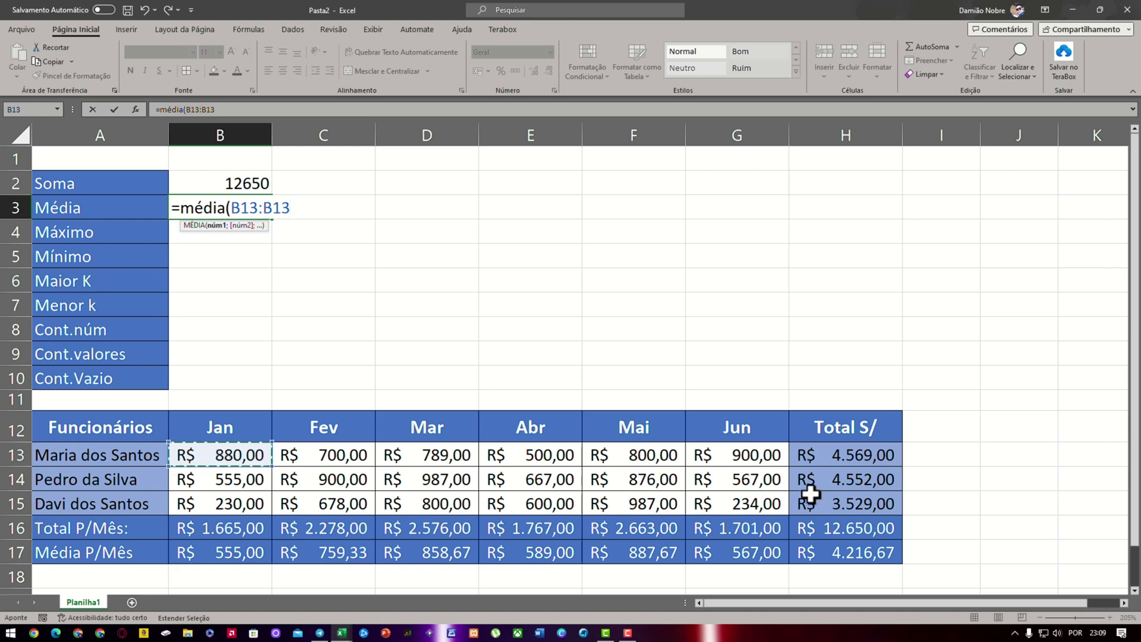
left_click(764, 507)
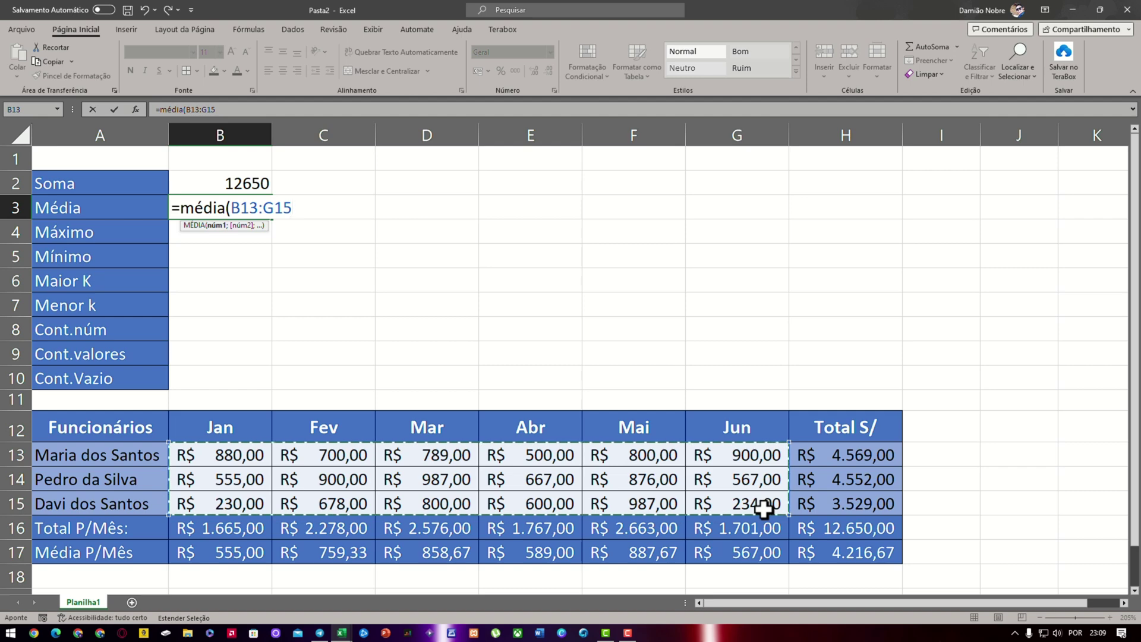
type(")")
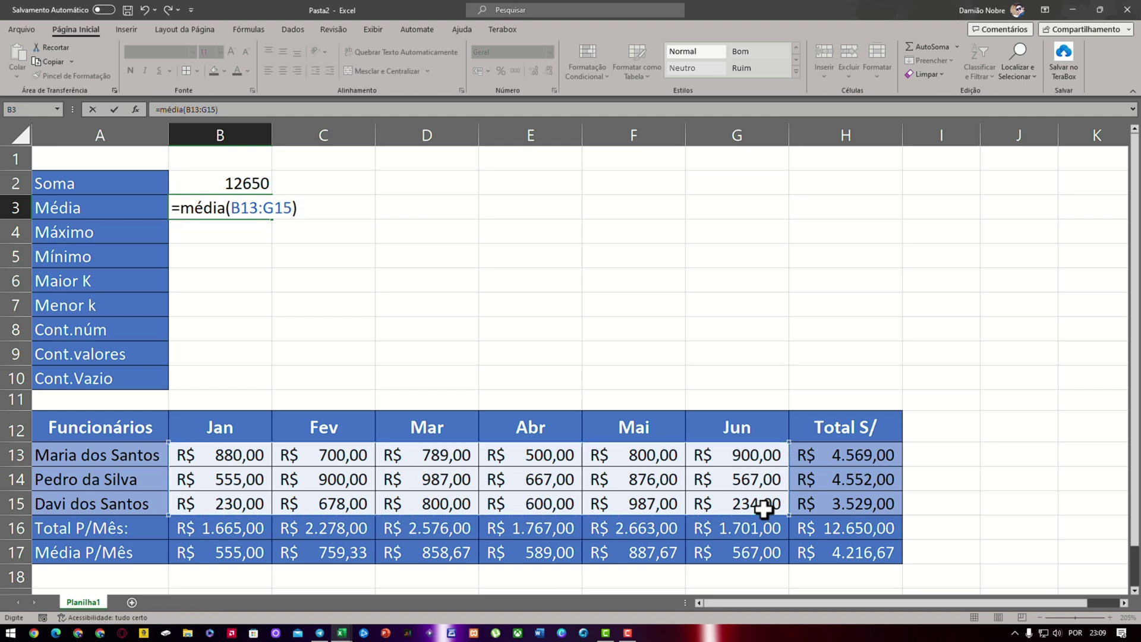
key("Return")
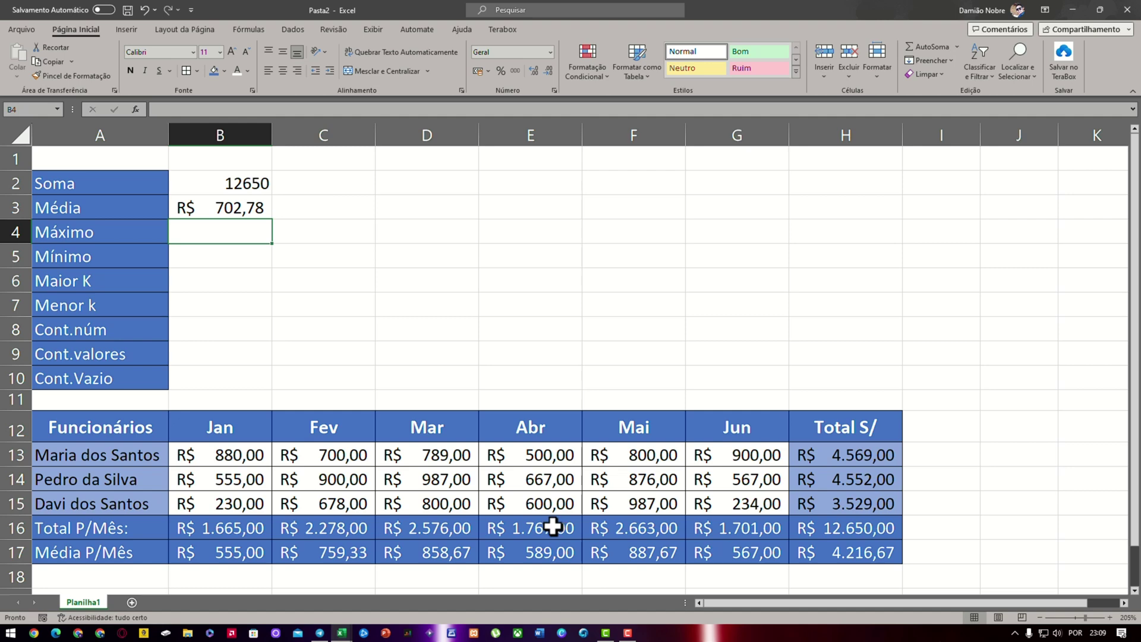
Enter =MÁXIMO(B13:G15) in B4 beside the Máximo label to find the highest monthly value
type("=")
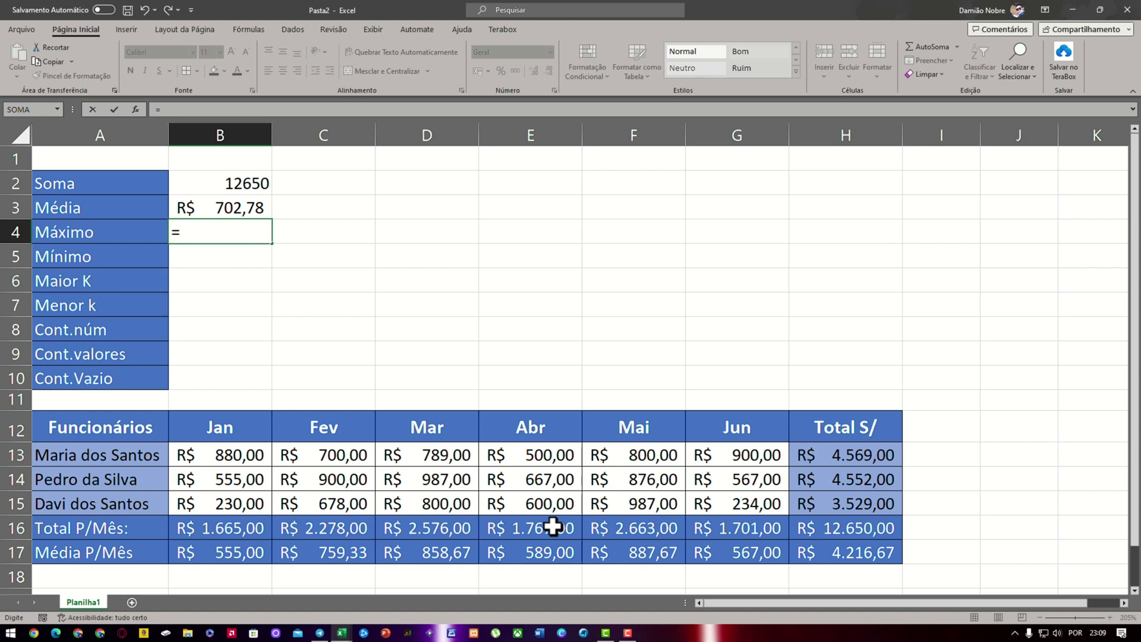
type("máximo")
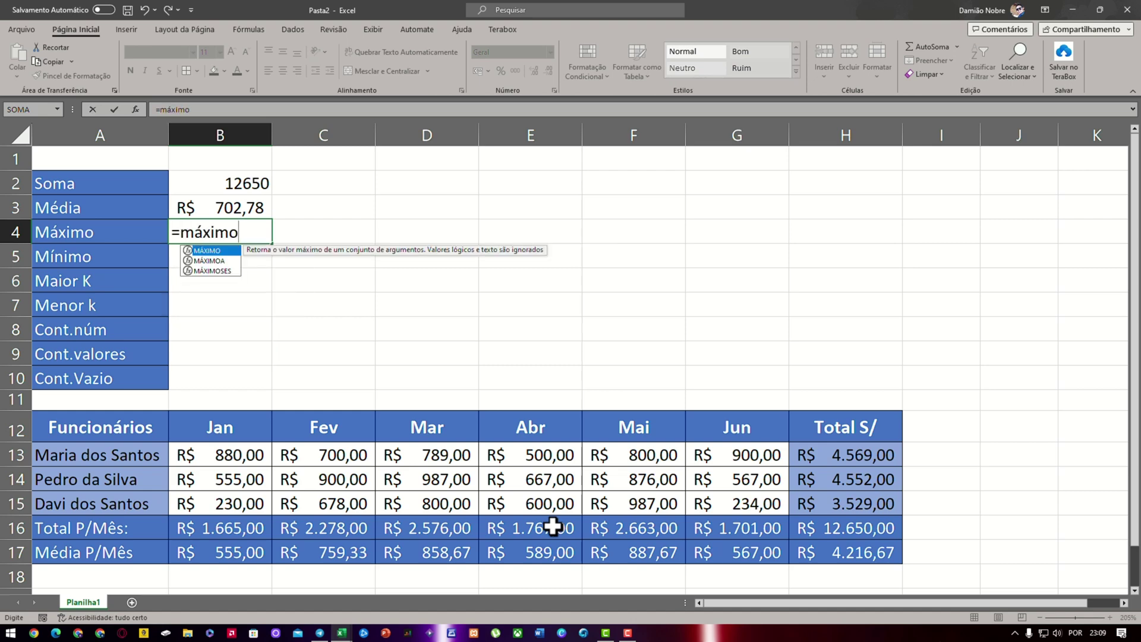
type("(")
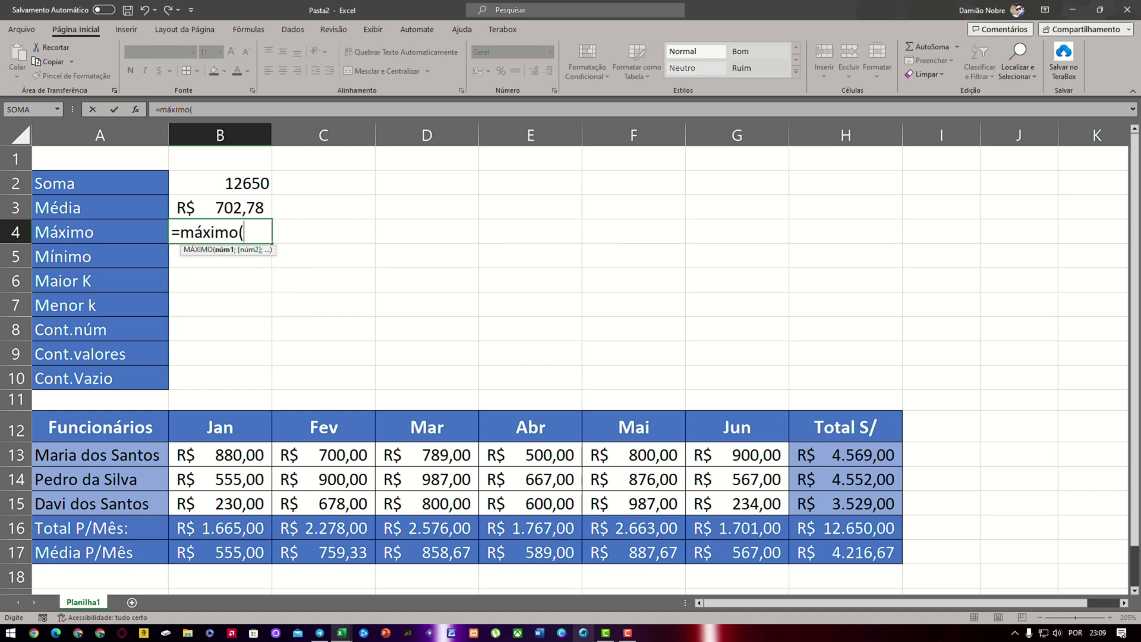
left_click(265, 456)
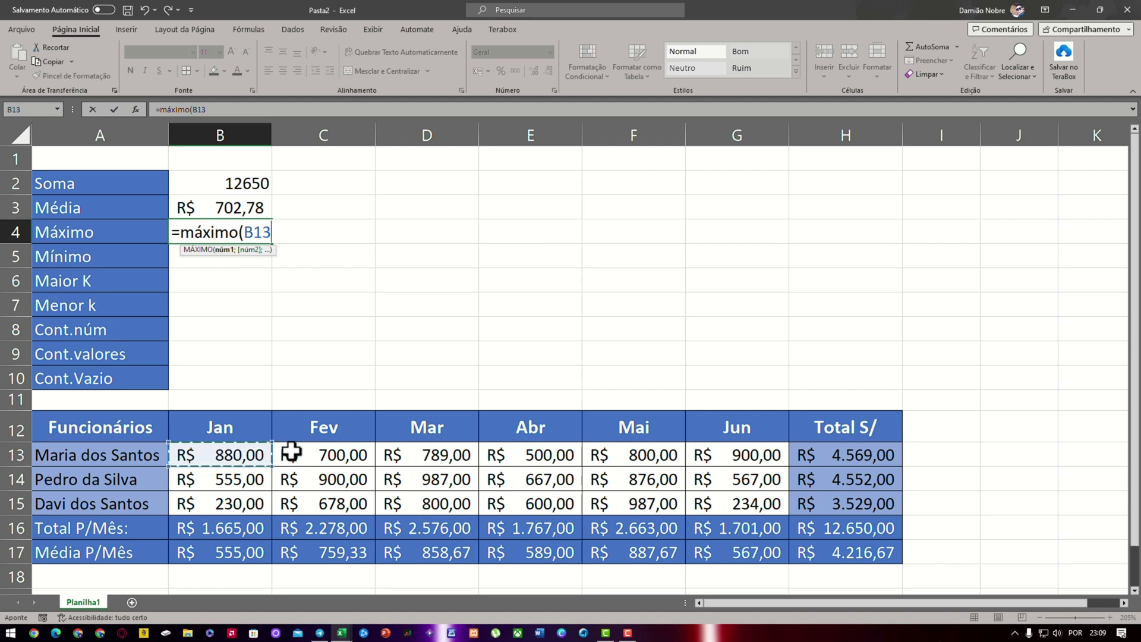
key("F8")
left_click(764, 505)
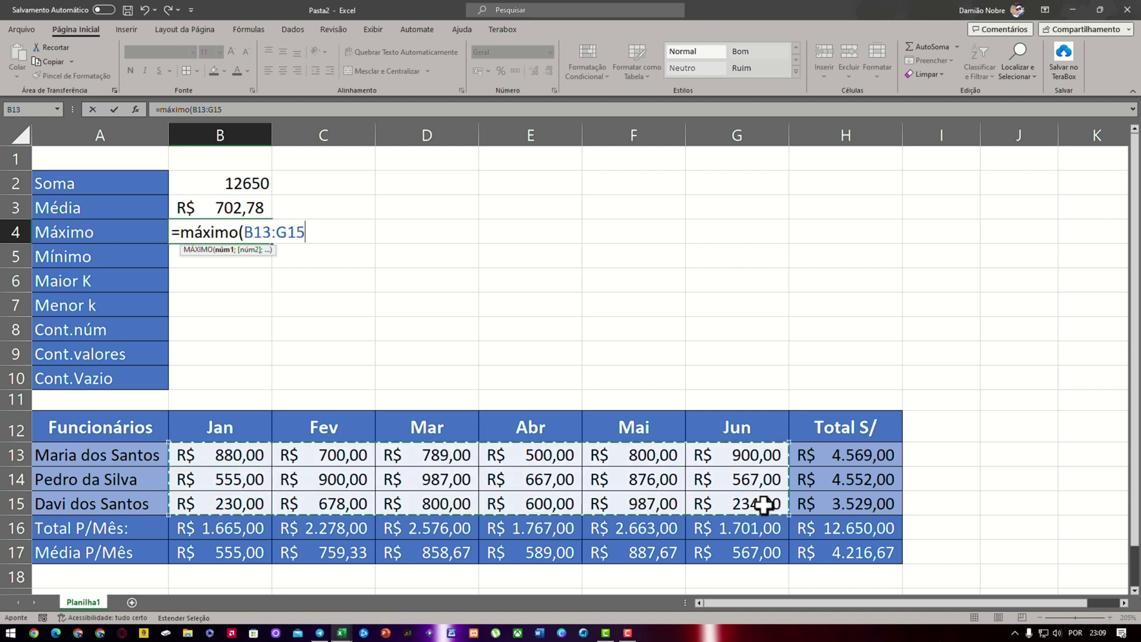
type(")")
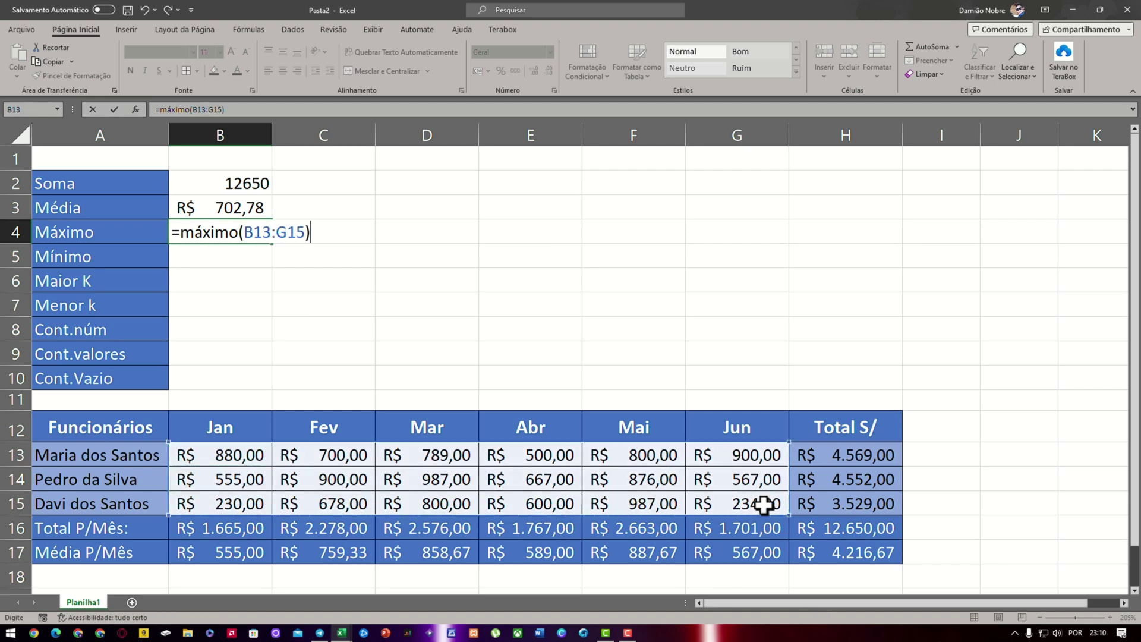
key("Return")
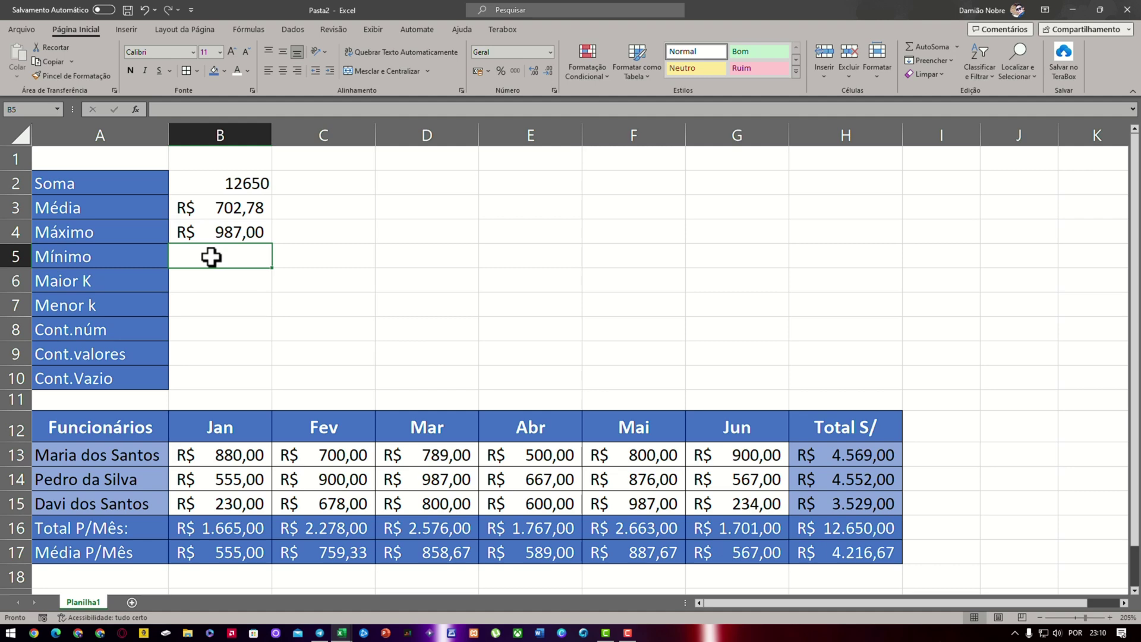
Enter =MÍNIMO(B13:G15) in B5 beside the Mínimo label to find the lowest monthly value
type("=m")
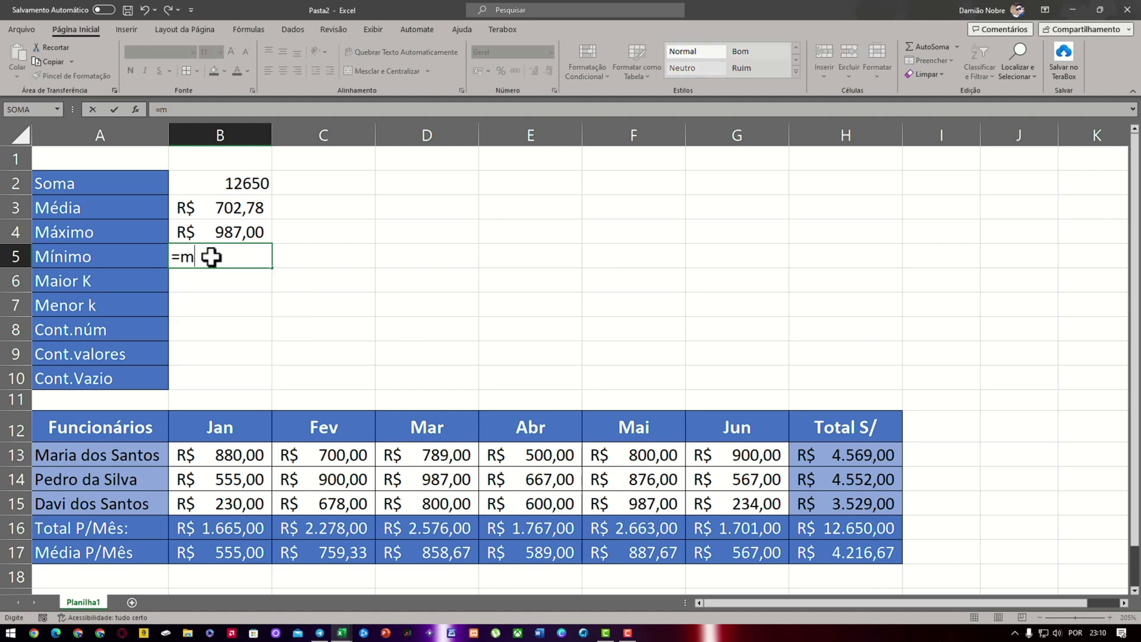
type("ínimo")
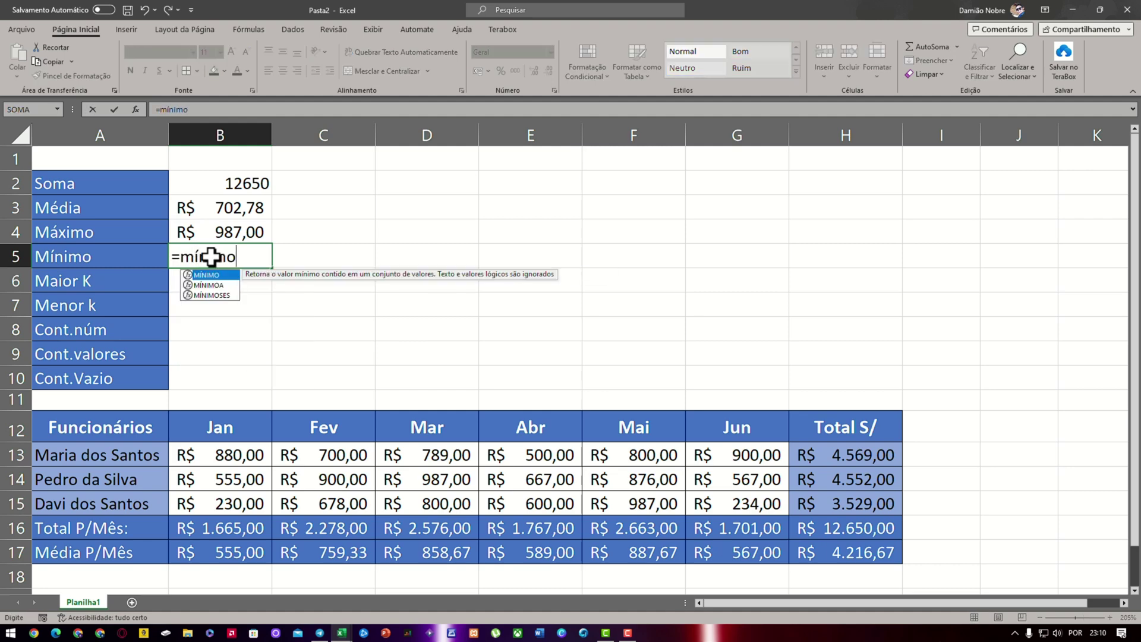
type("(")
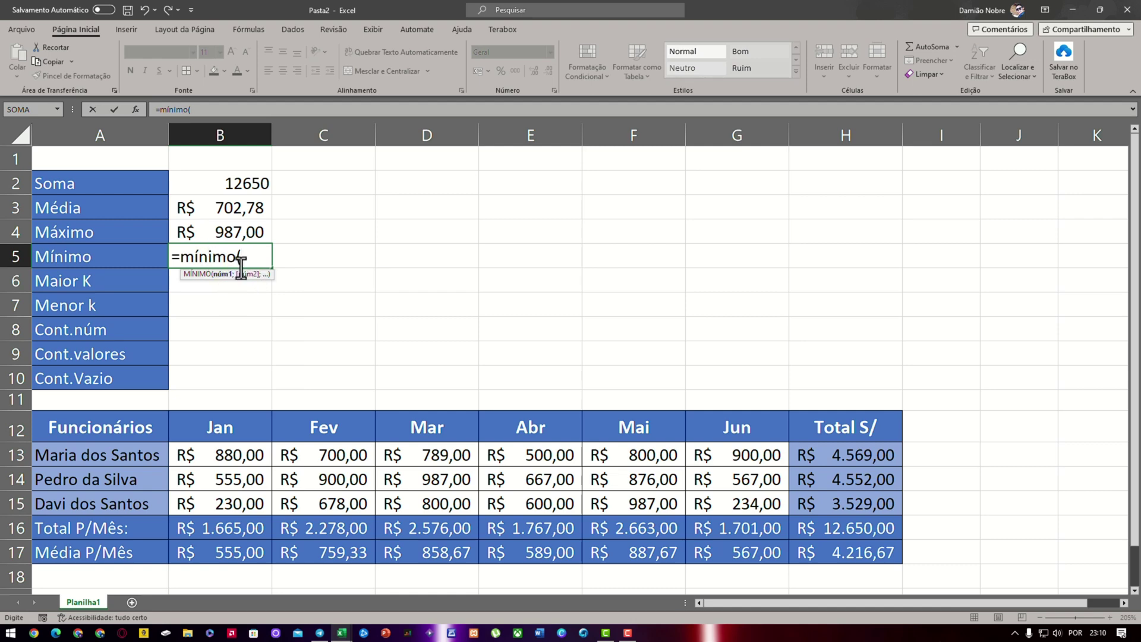
left_click(223, 447)
key("F8")
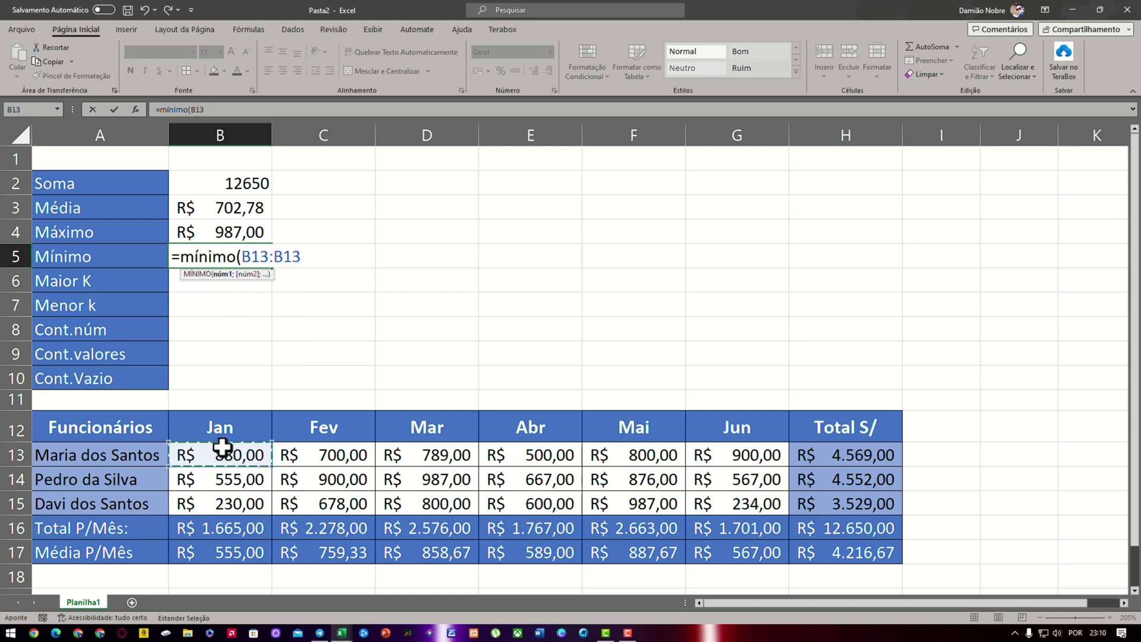
left_click(739, 504)
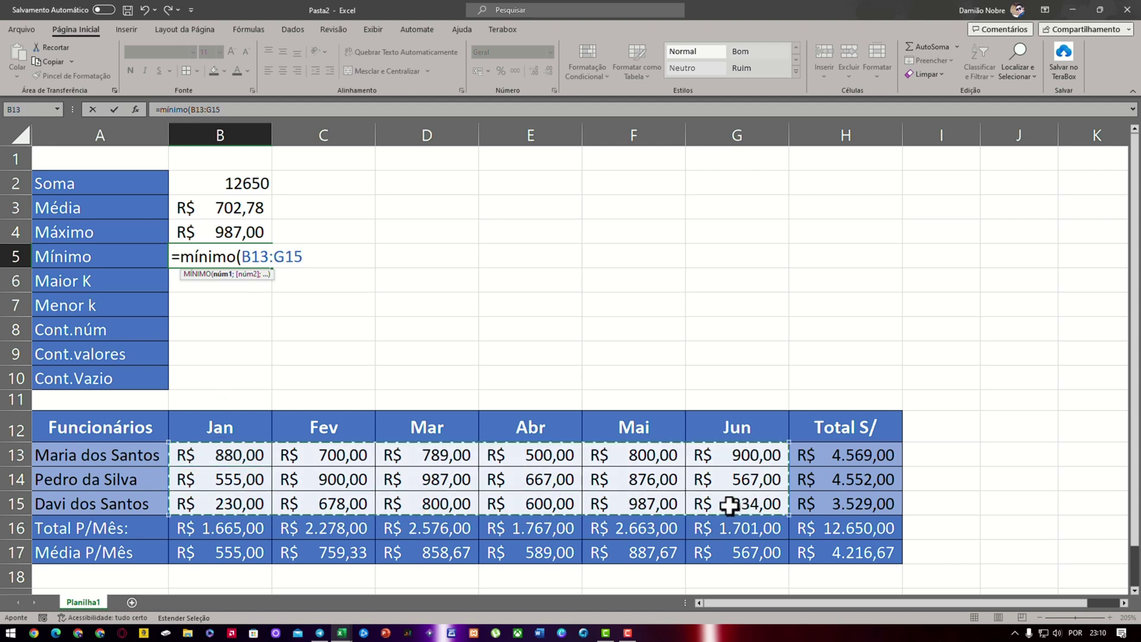
type(")")
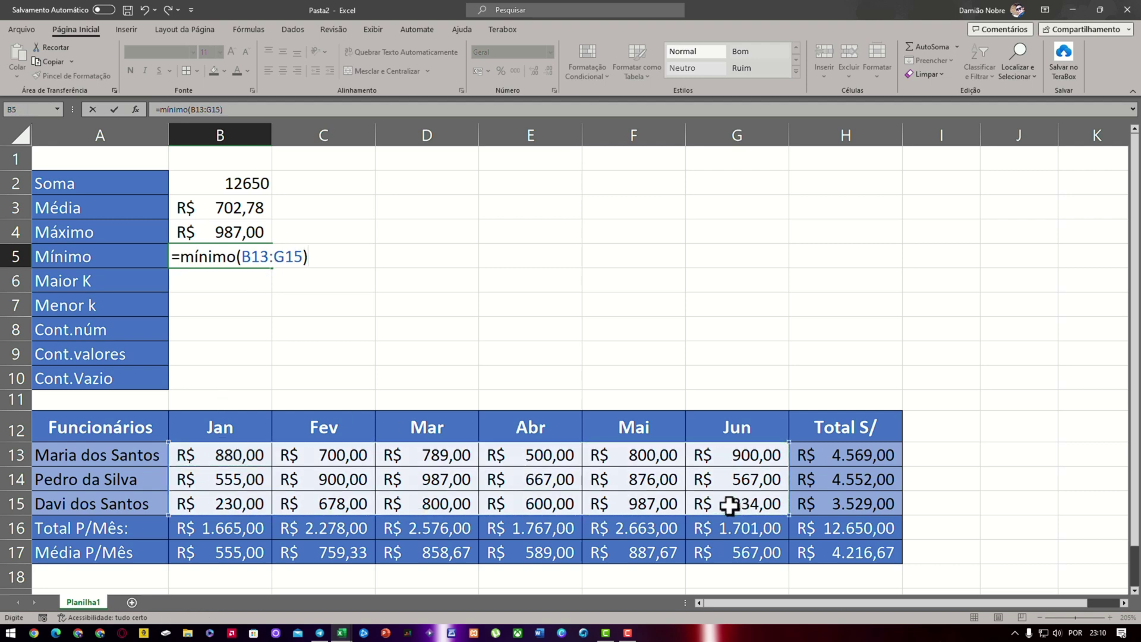
key("Return")
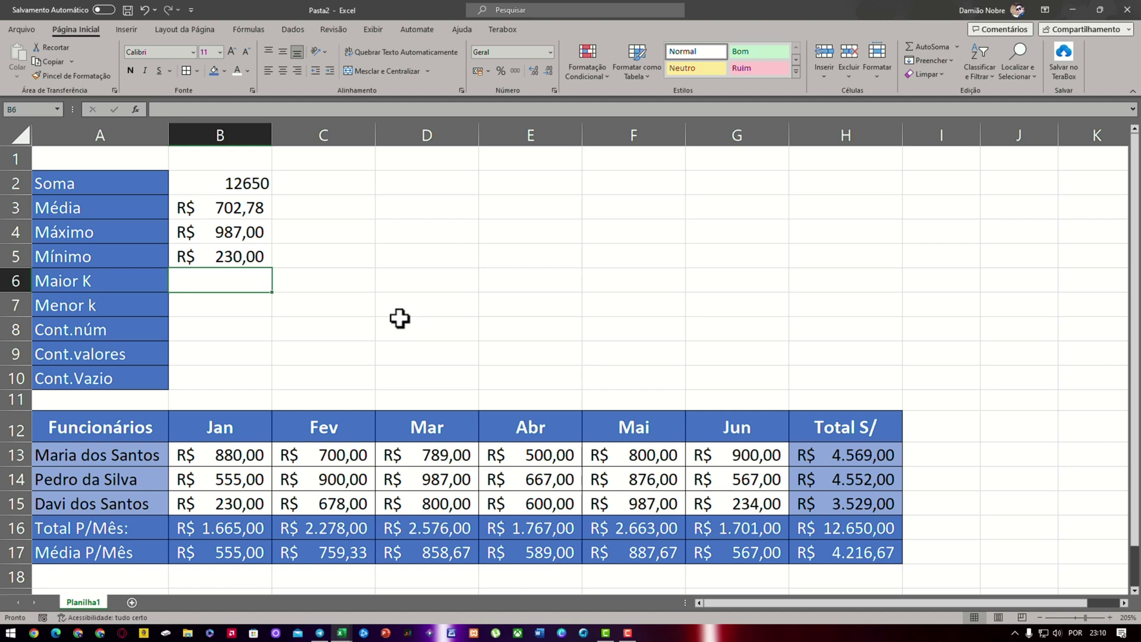
Enter =MAIOR(B13:G15;1) in B6 beside the Maior K label to return the first-largest monthly value
type("=Ma")
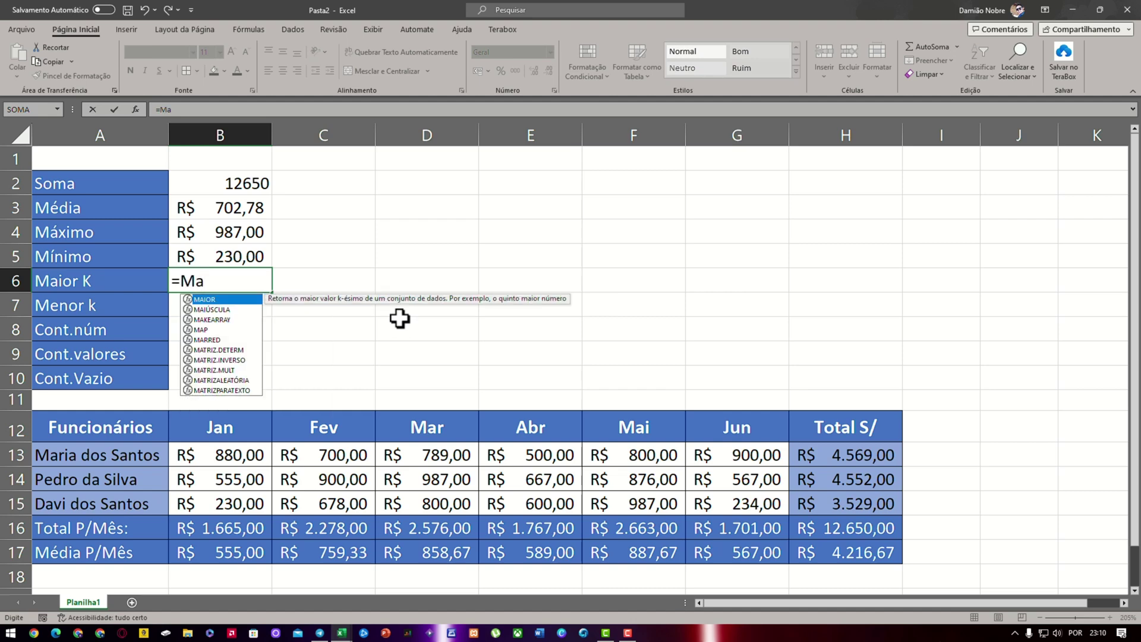
type("ior")
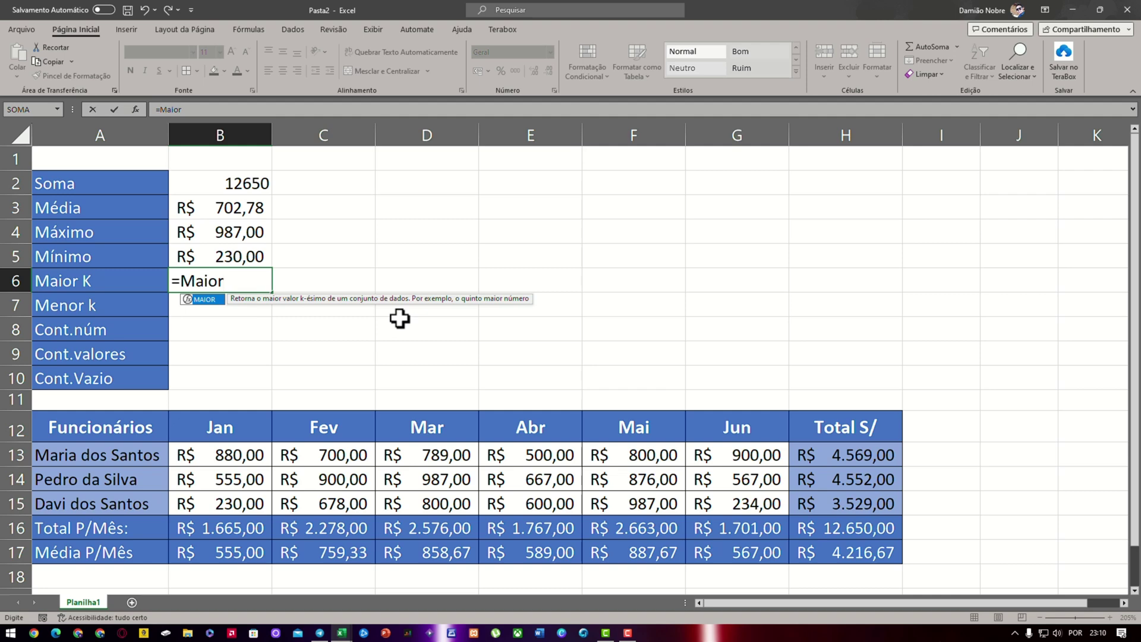
type("(")
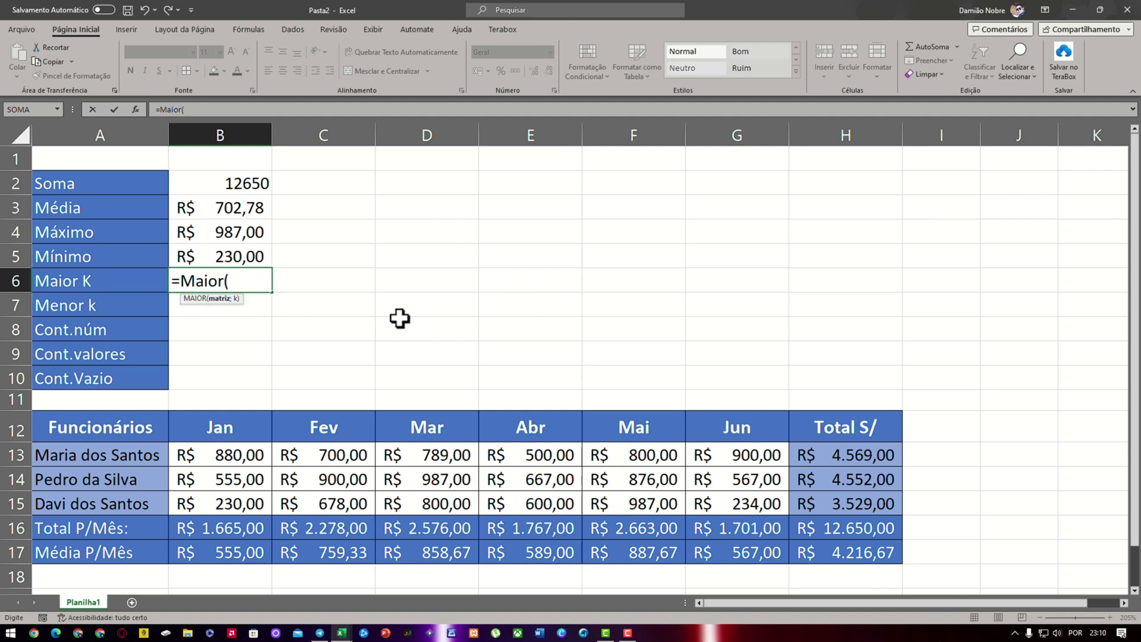
left_click(232, 458)
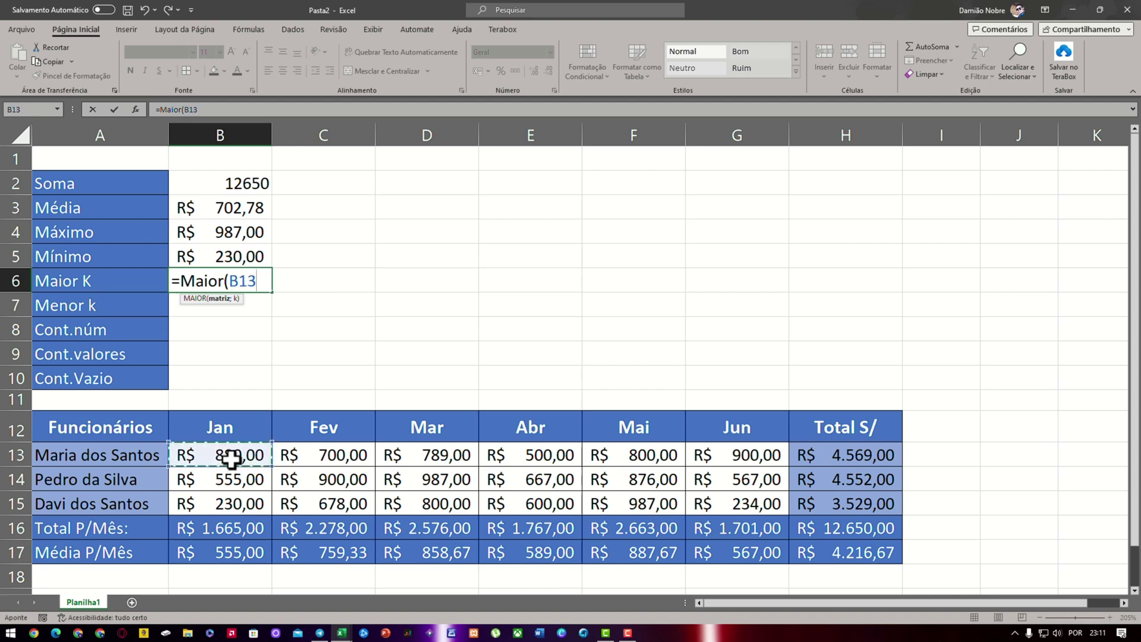
key("F8")
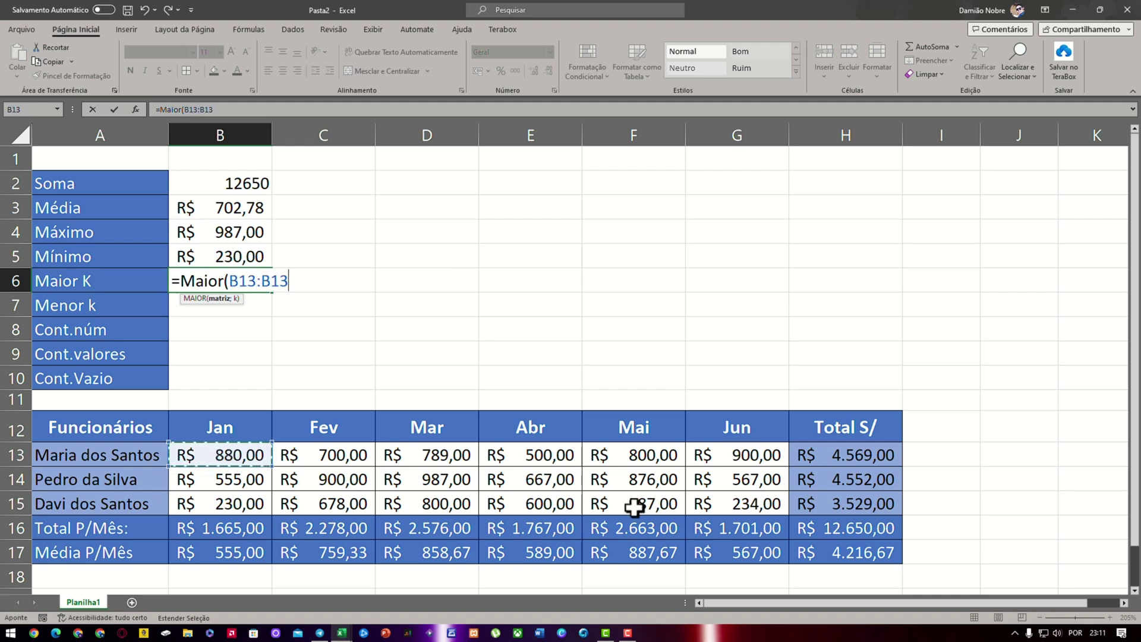
left_click(744, 500)
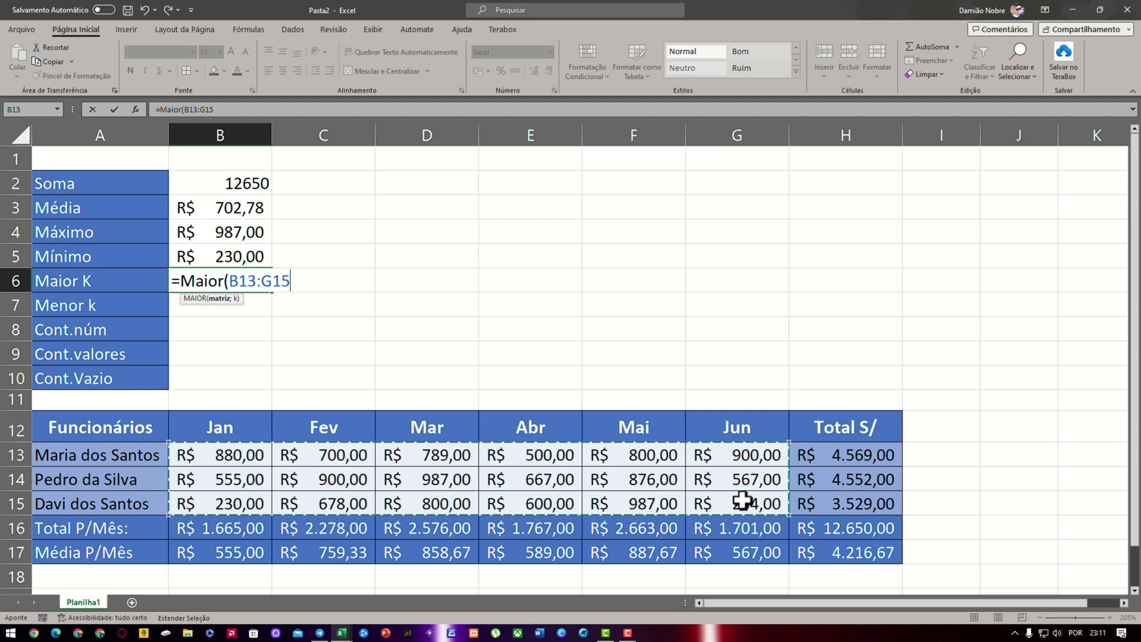
type(";")
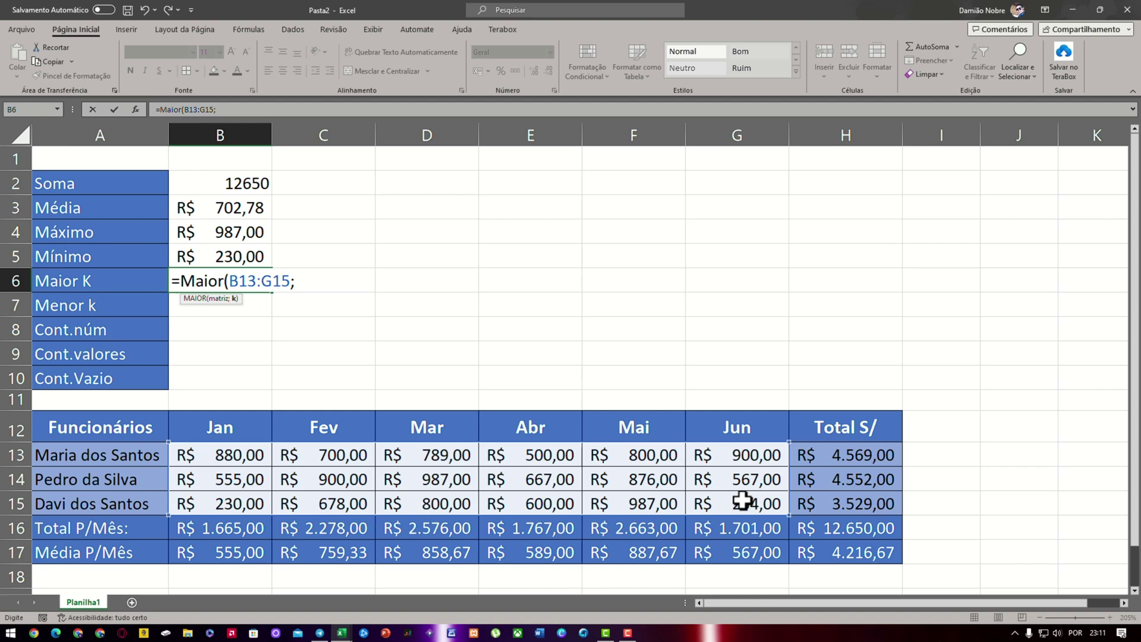
type("1)")
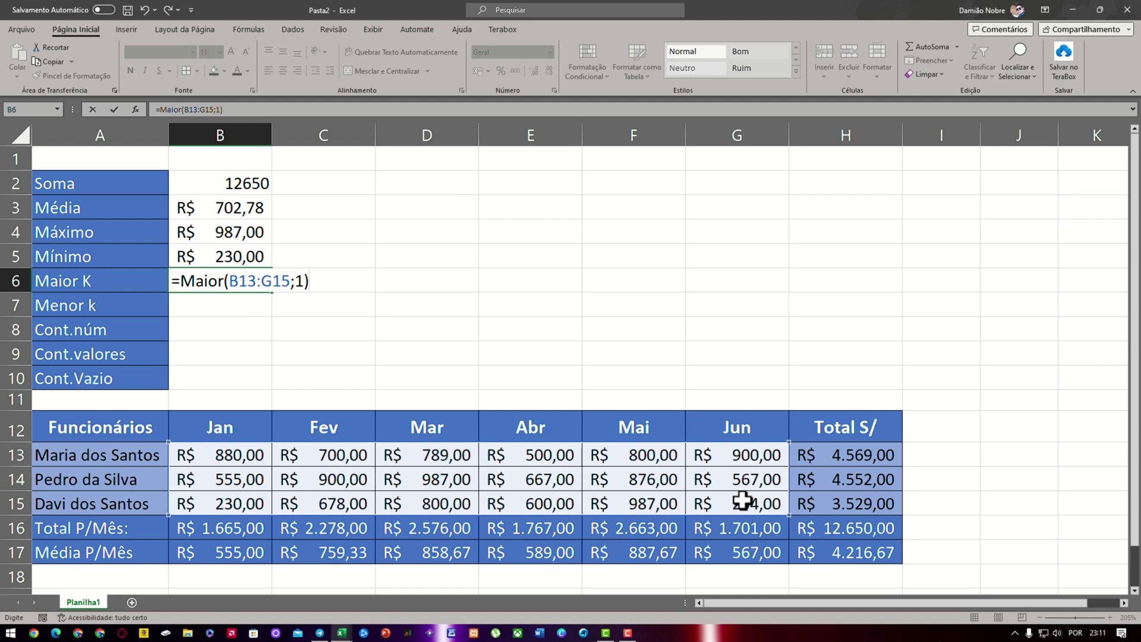
key("Return")
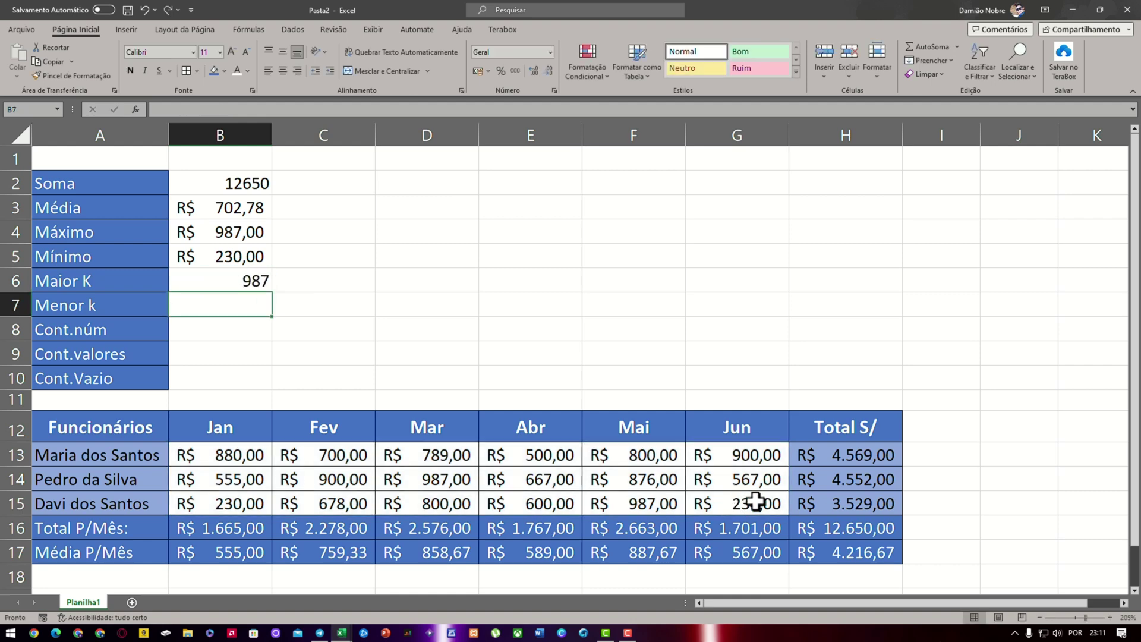
Change the k argument of the MAIOR formula in B6 to 3 to return the third-largest value
left_click(255, 277)
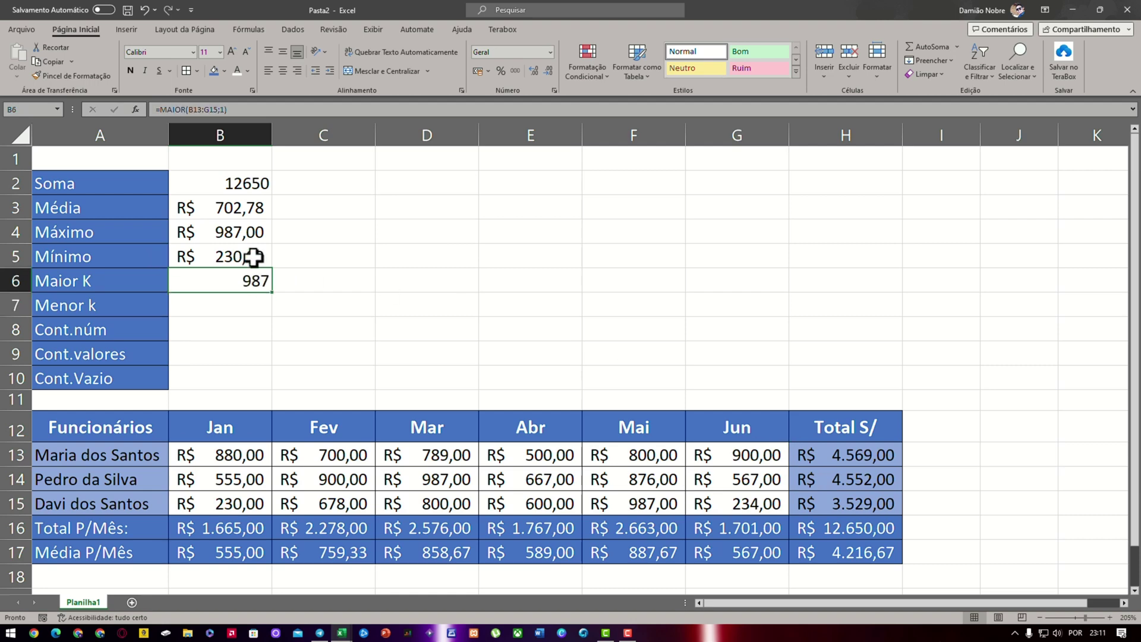
left_click(249, 232)
left_click(250, 266)
double_click(250, 274)
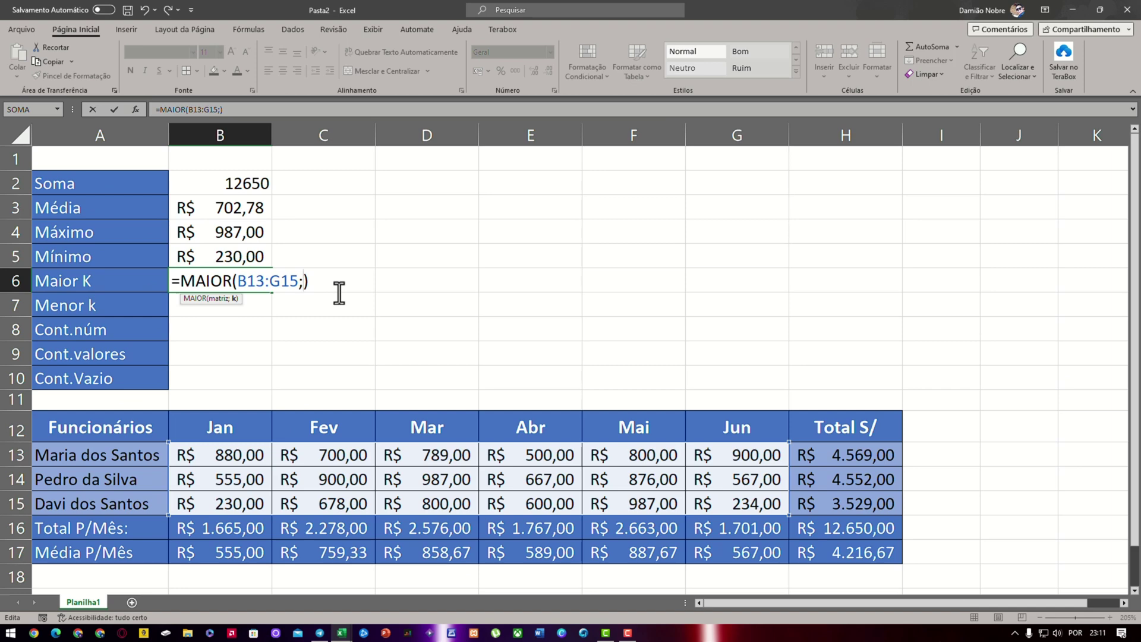
type("3")
key("Return")
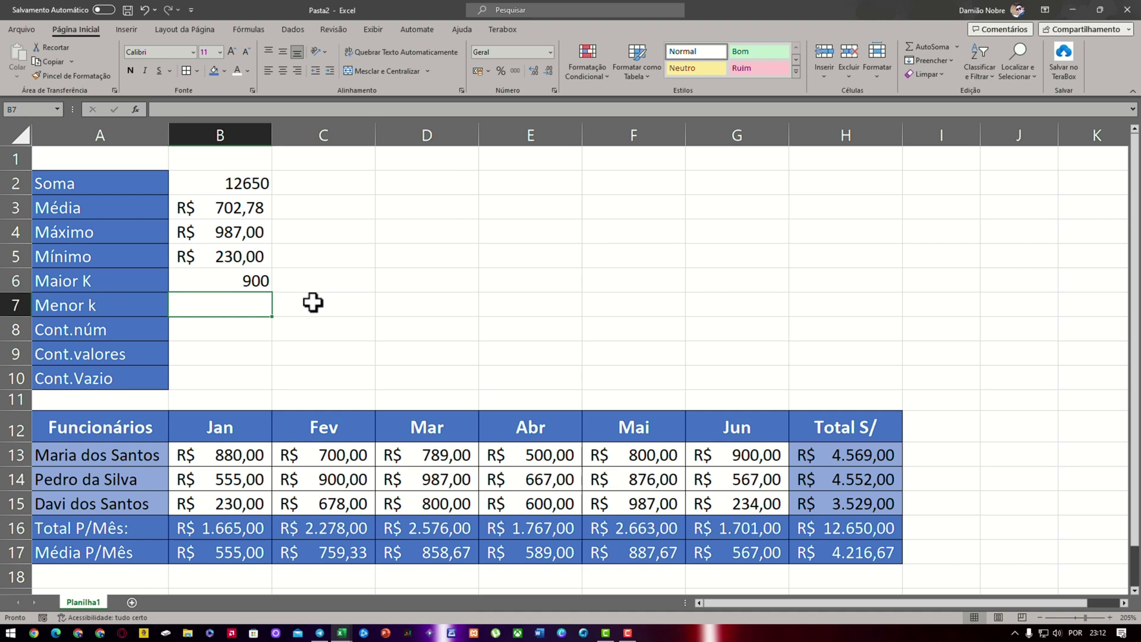
Enter =MENOR(B13:G15;3) in B7 beside the Menor k label to return the third-smallest monthly value
type("=menor")
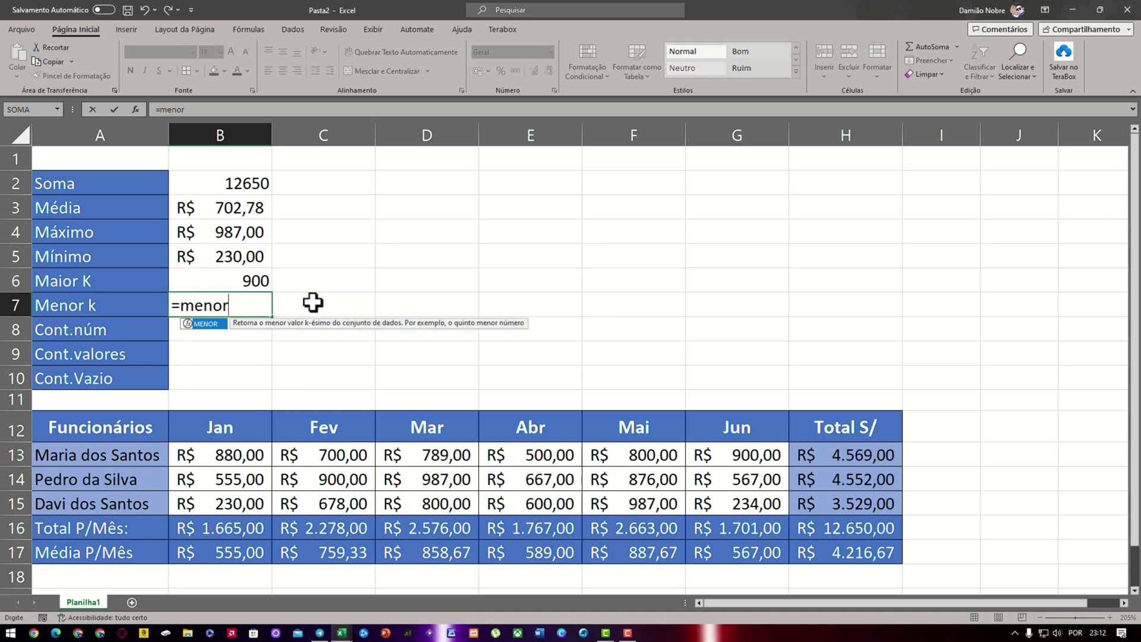
type("(")
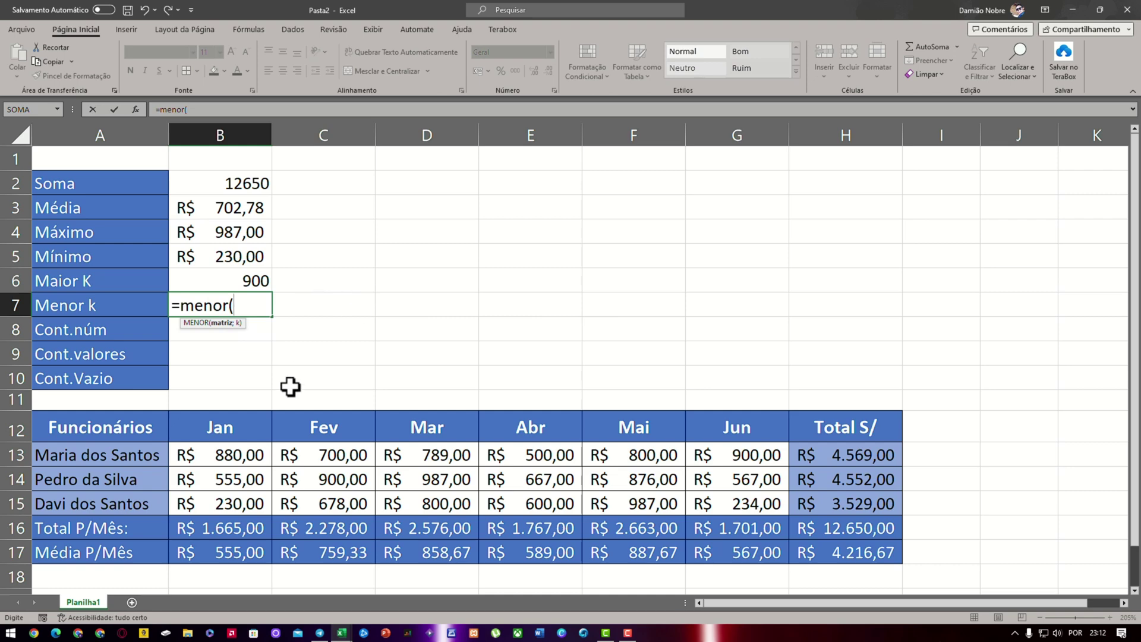
left_click(249, 444)
key("F8")
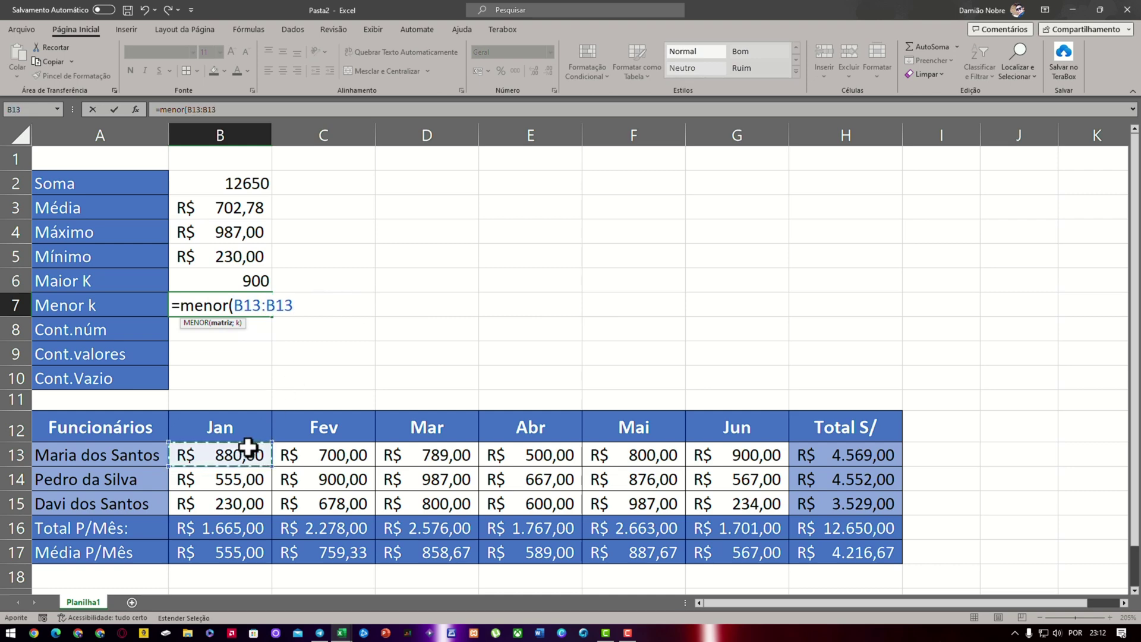
left_click(754, 498)
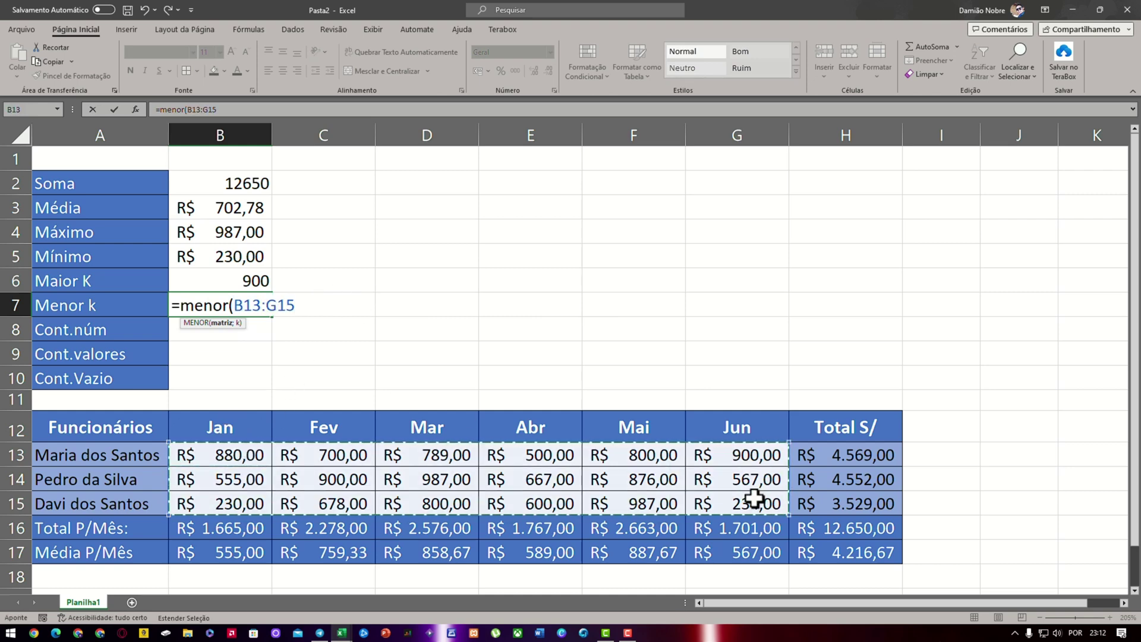
type(")")
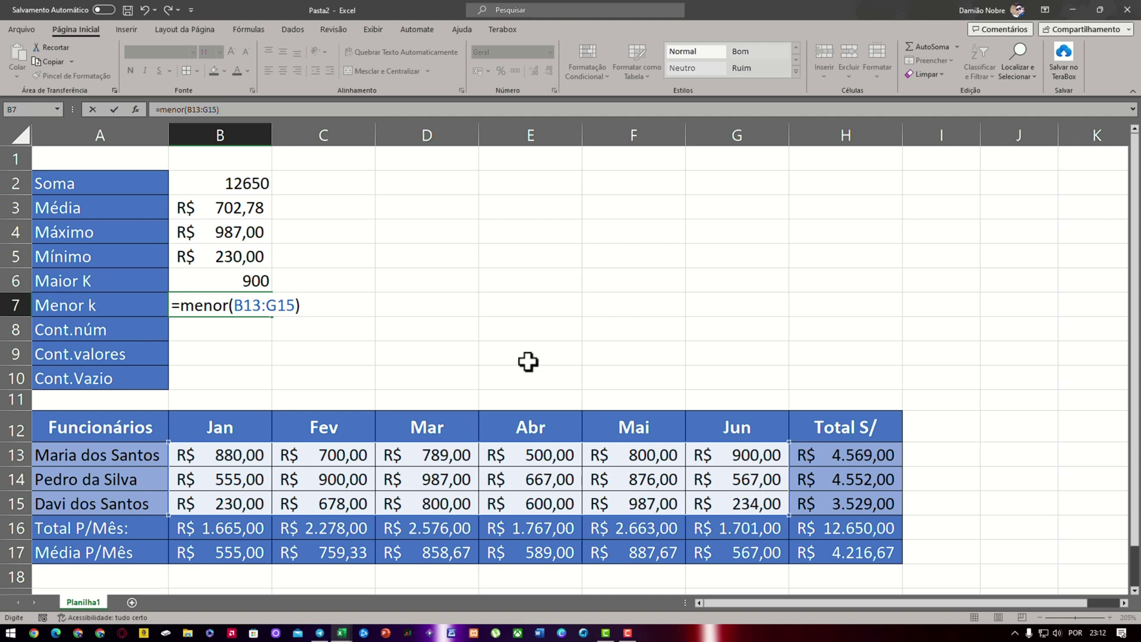
left_click(297, 305)
type(";")
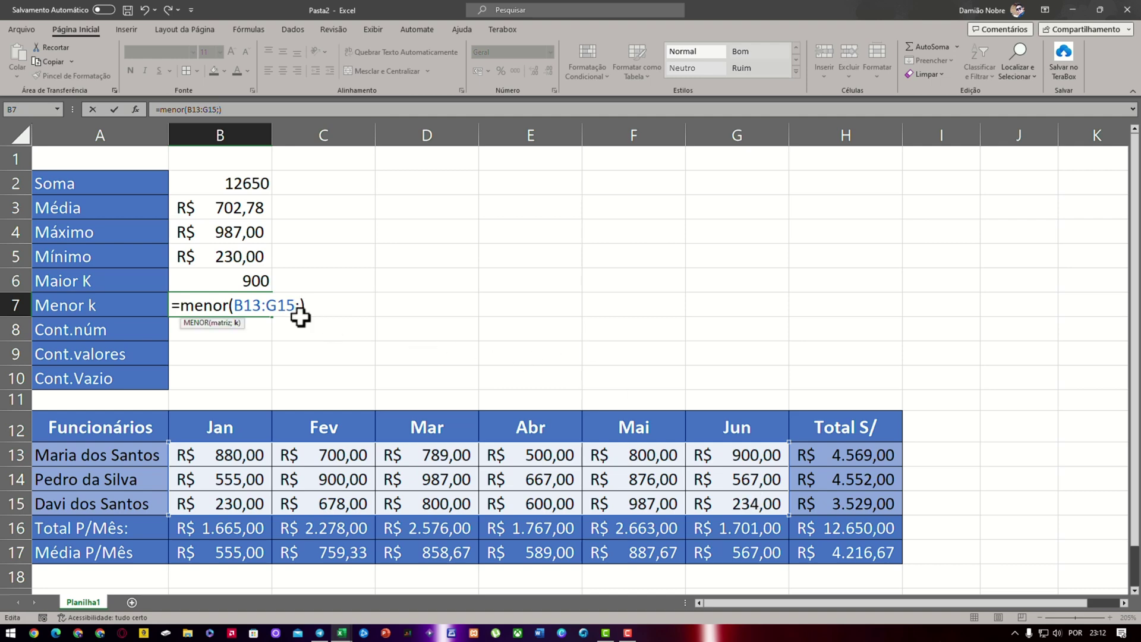
type("k")
key("BackSpace")
type("1")
key("BackSpace")
type("2")
key("BackSpace")
type("3")
key("Return")
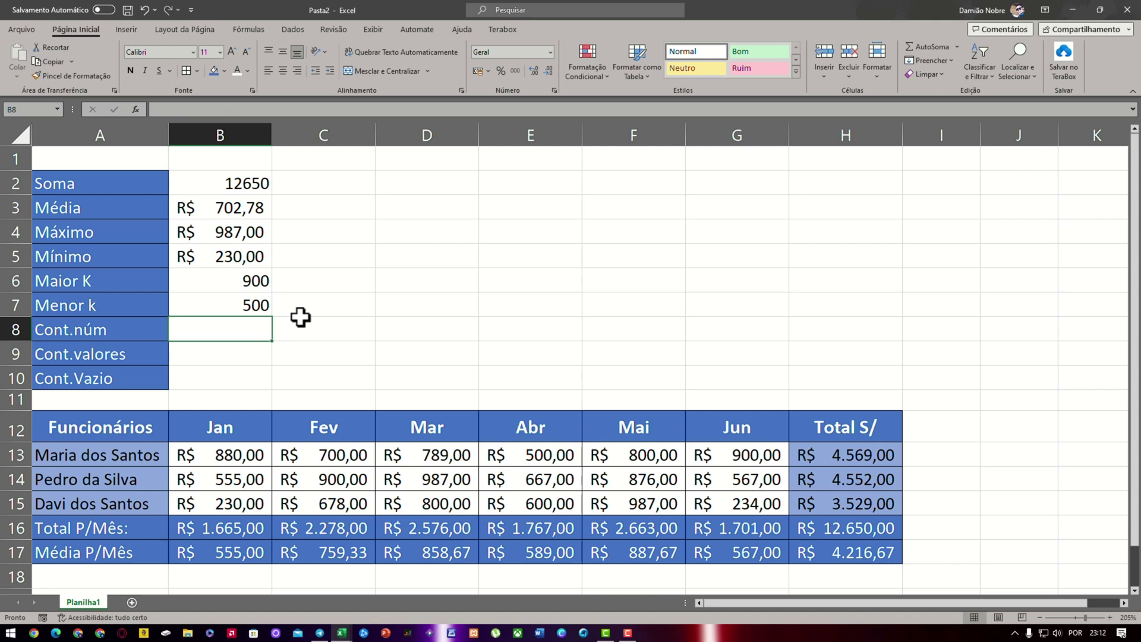
left_click(257, 300)
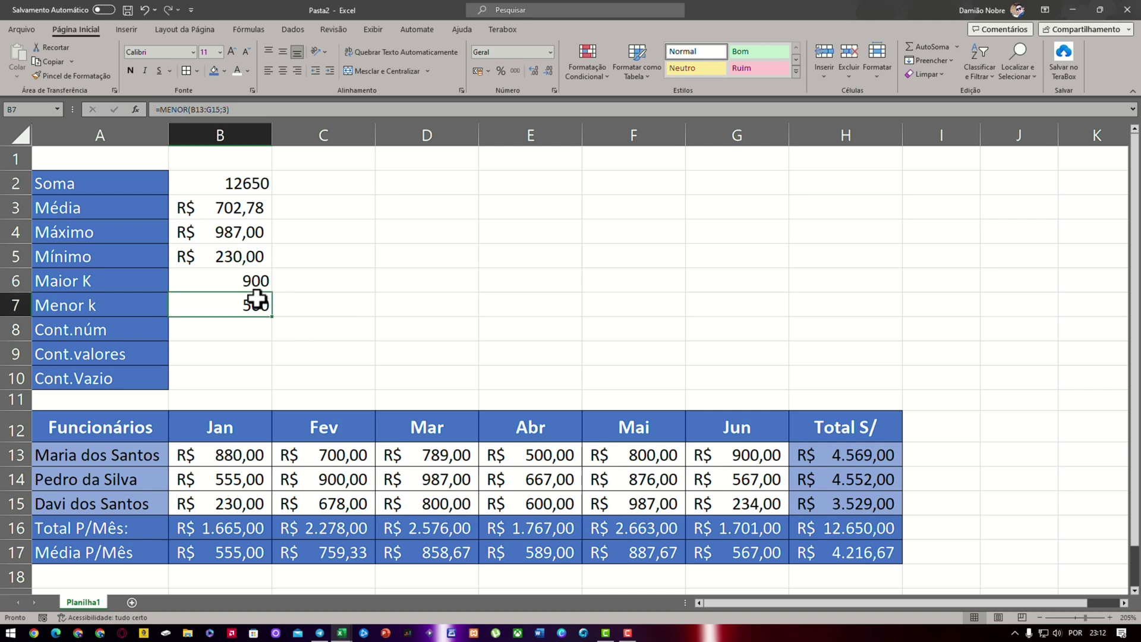
left_click(97, 233)
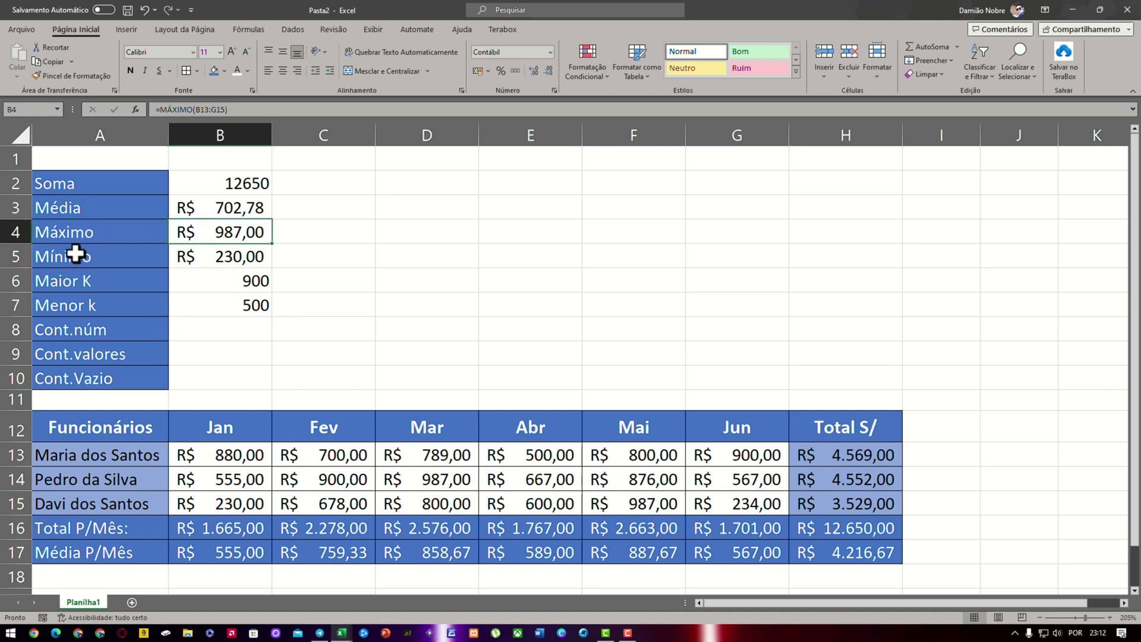
left_click(75, 254)
left_click(209, 261)
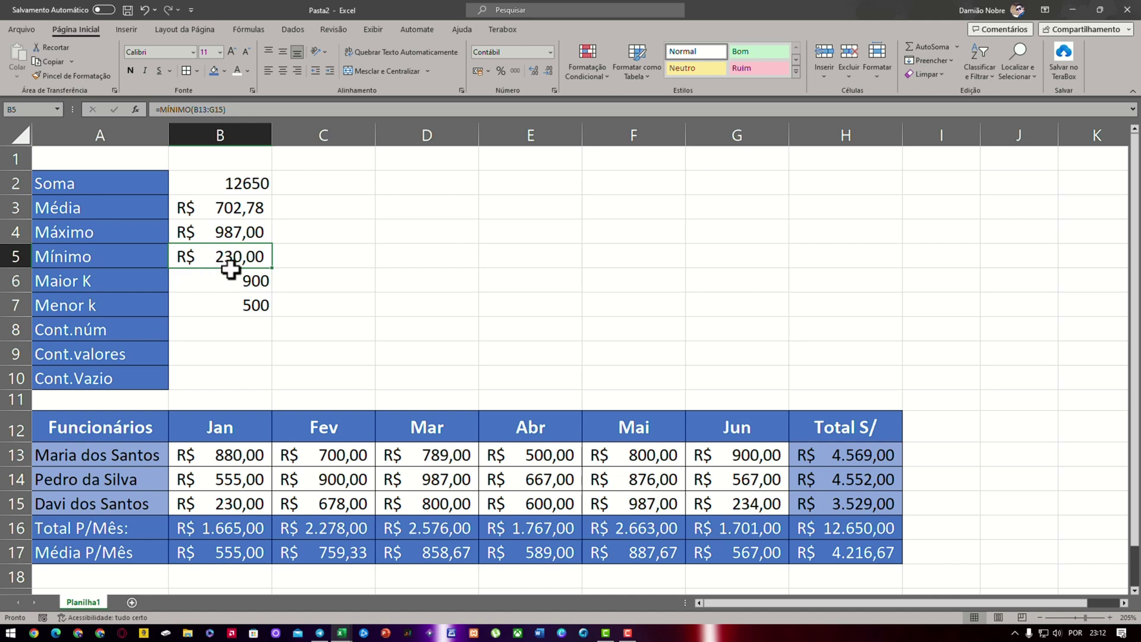
left_click(226, 271)
left_click(102, 281)
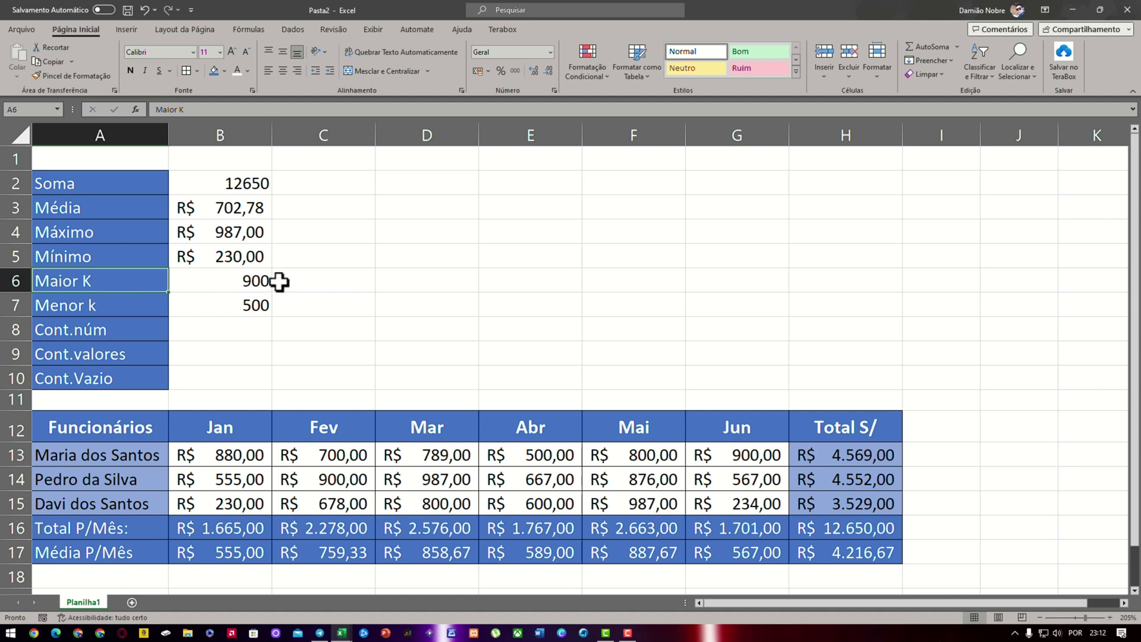
Enter =CONT.NÚM(B13:G15) in B8 beside the Cont.núm label to count the numeric monthly values
left_click(254, 326)
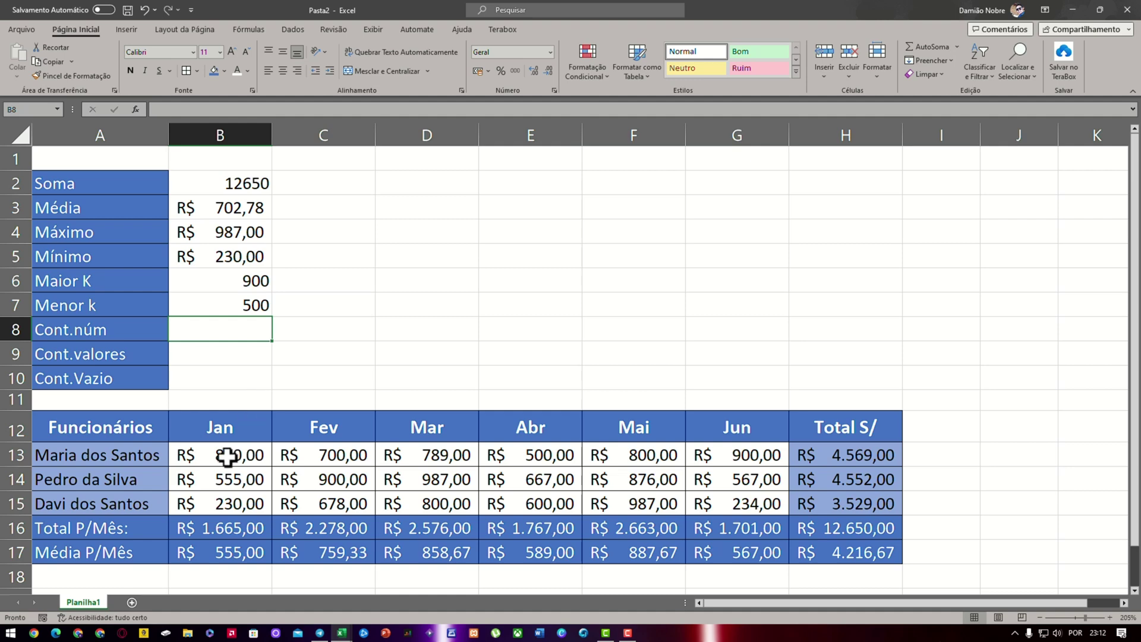
left_click_drag(226, 453, 721, 501)
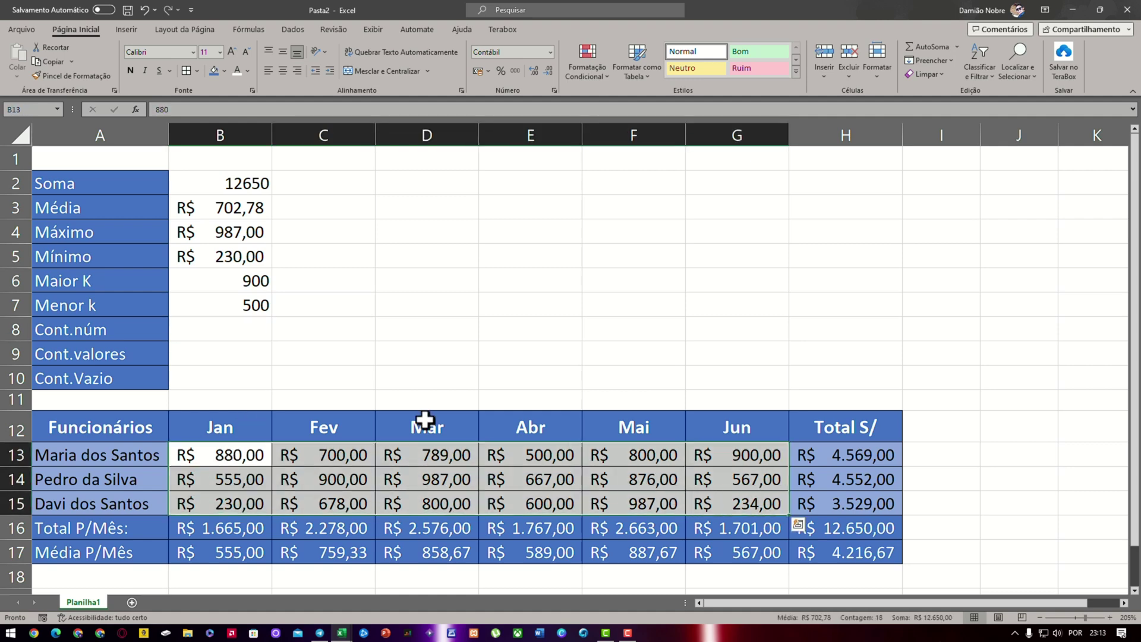
left_click(232, 323)
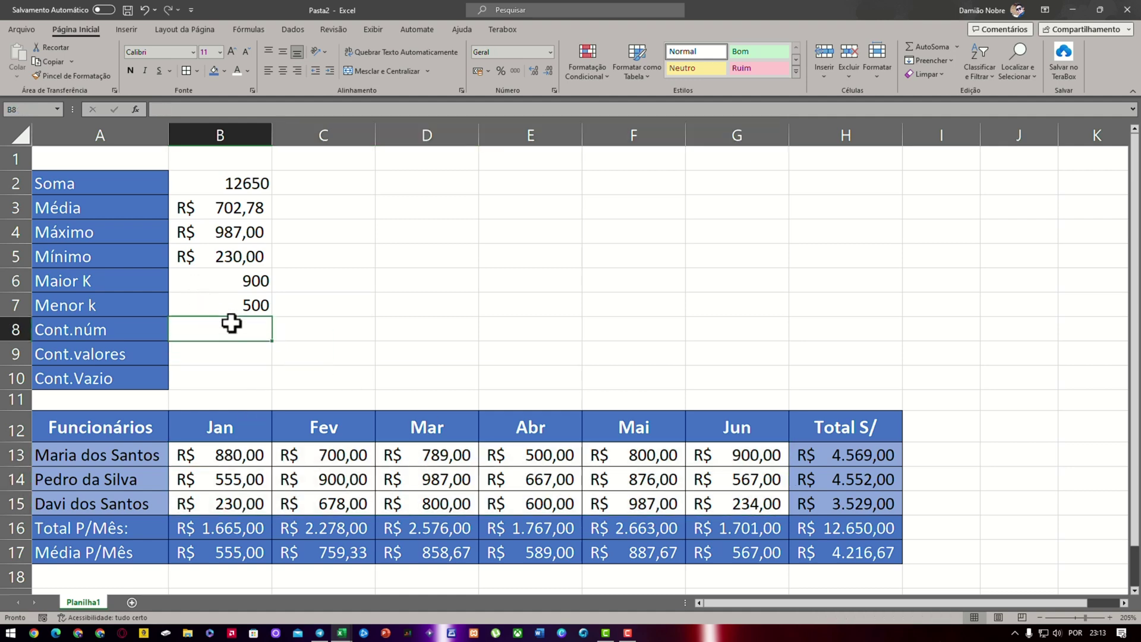
type("=cont")
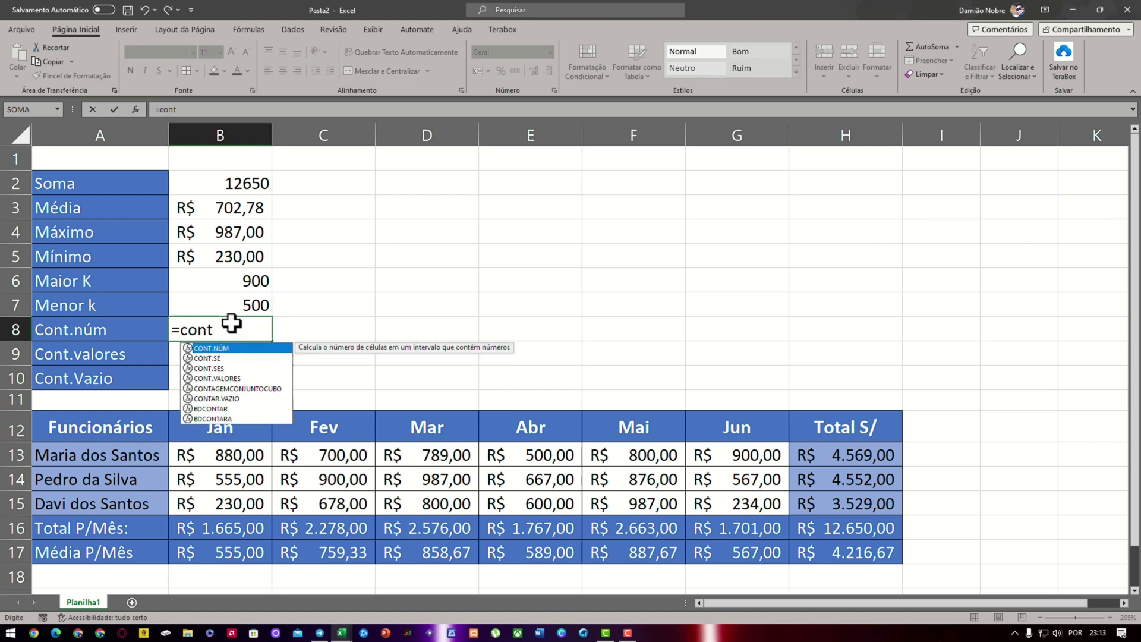
type(".nú")
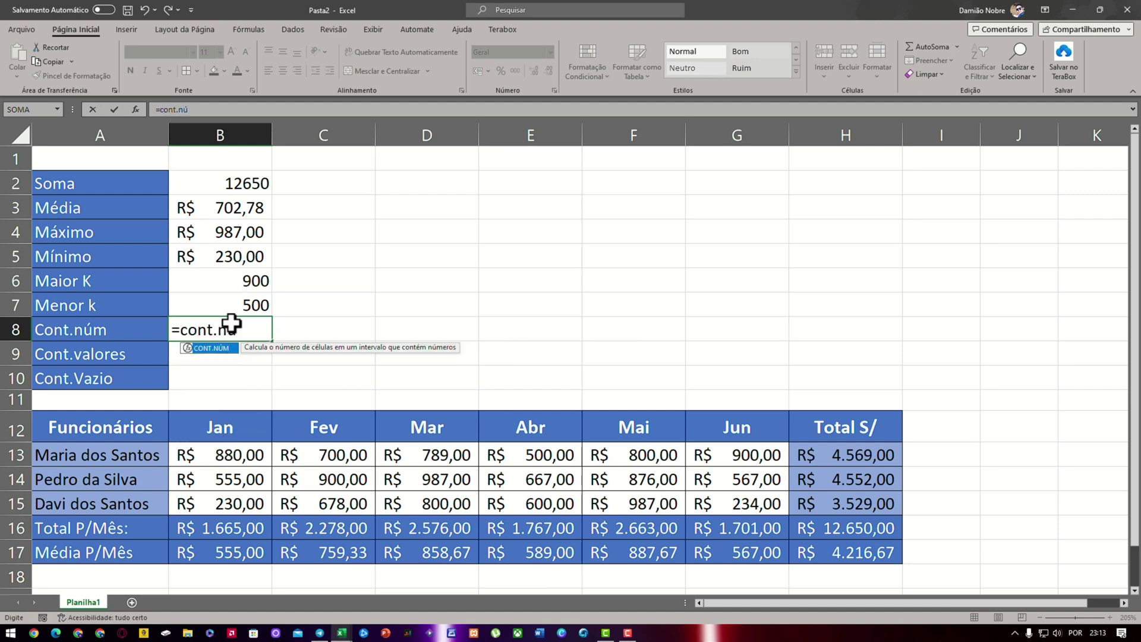
type("m(")
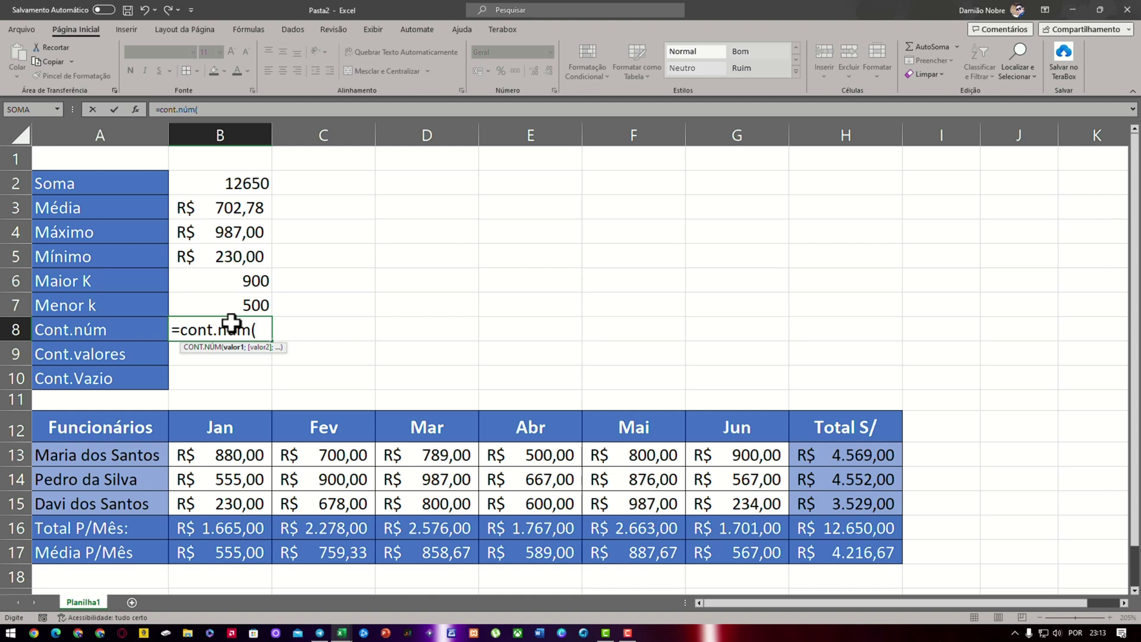
left_click(238, 458)
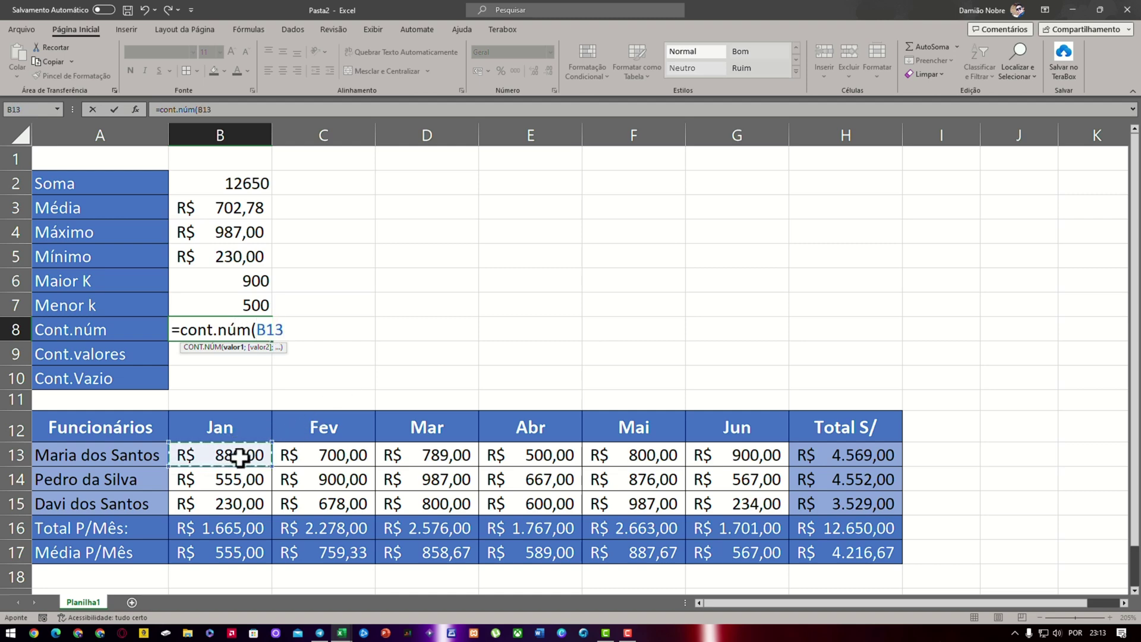
key("F8")
left_click(719, 505)
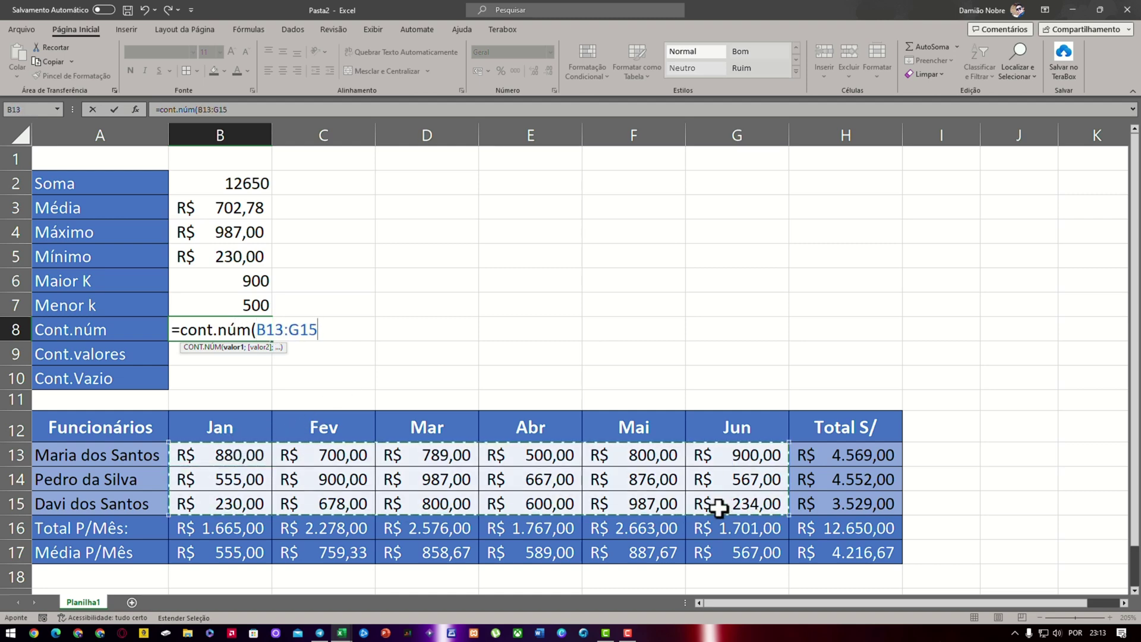
type(")")
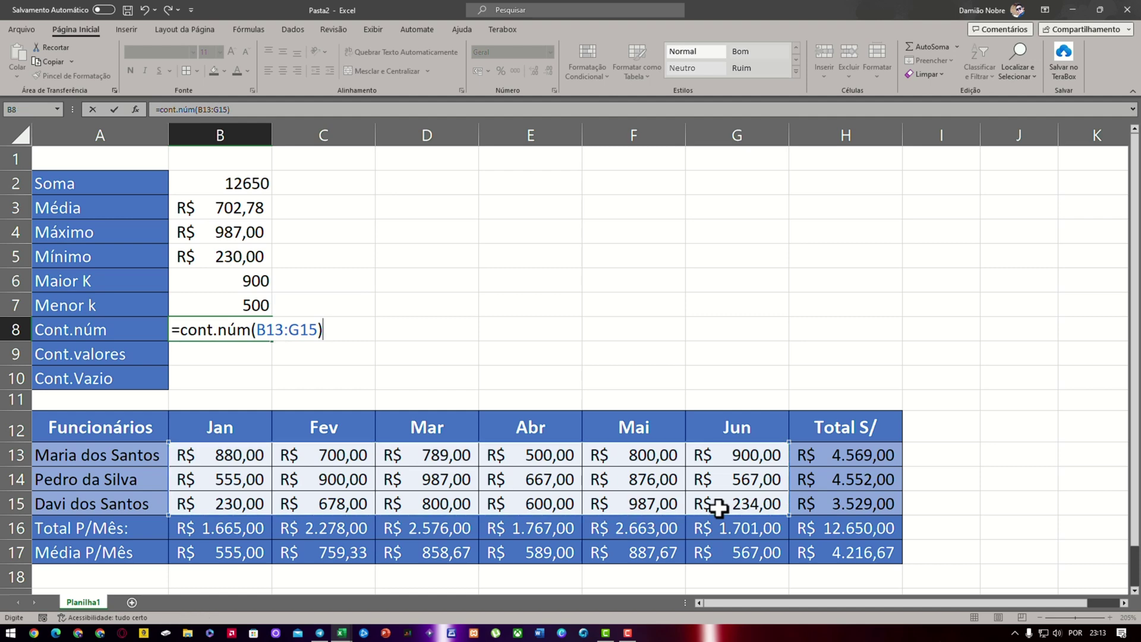
key("Return")
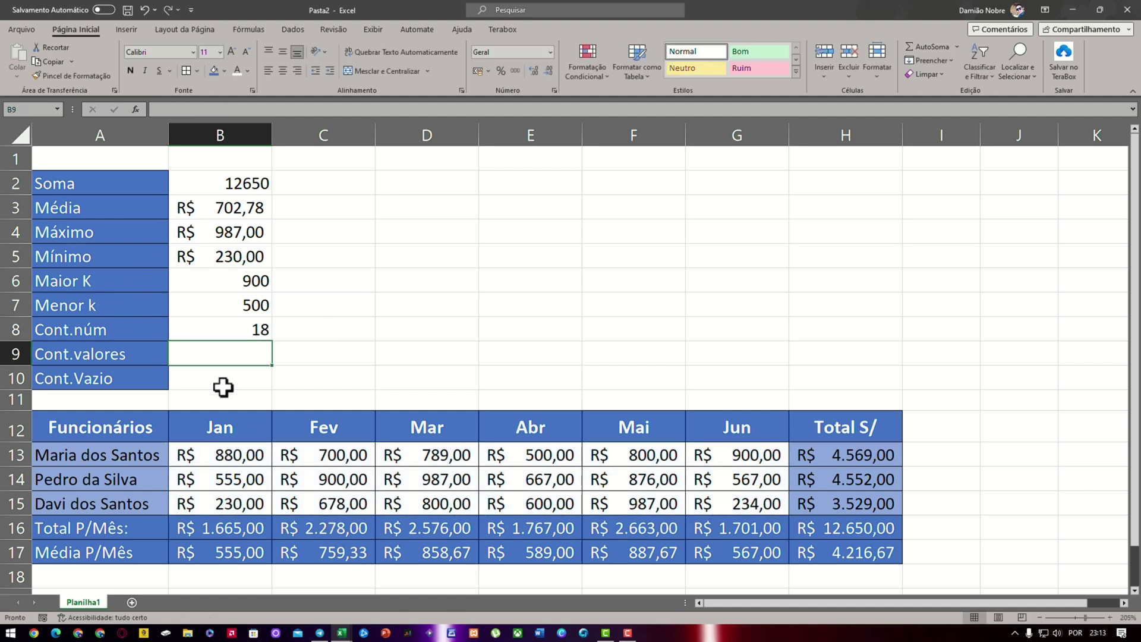
Clear the Mar value in D14 and check the Cont.núm result in B8
left_click(255, 329)
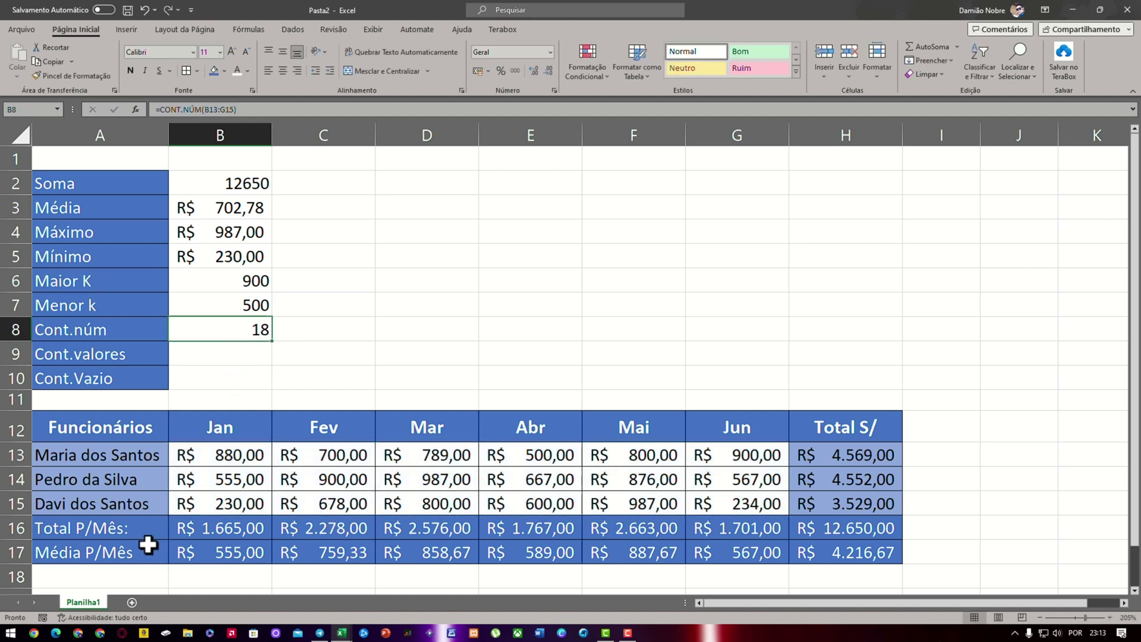
left_click(415, 473)
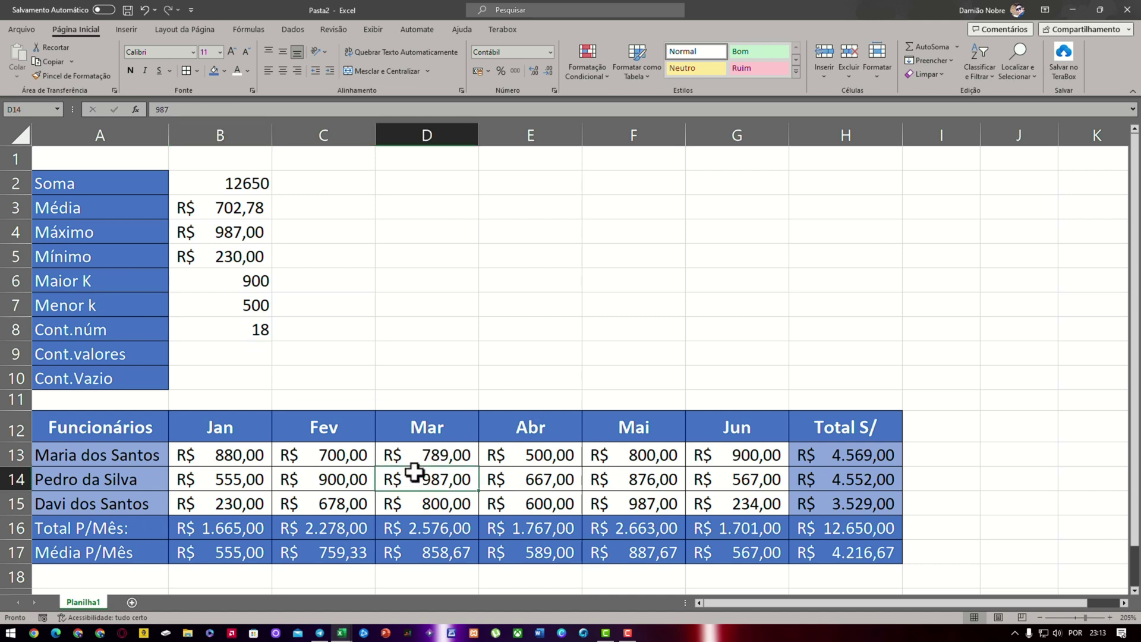
key("Delete")
left_click(400, 377)
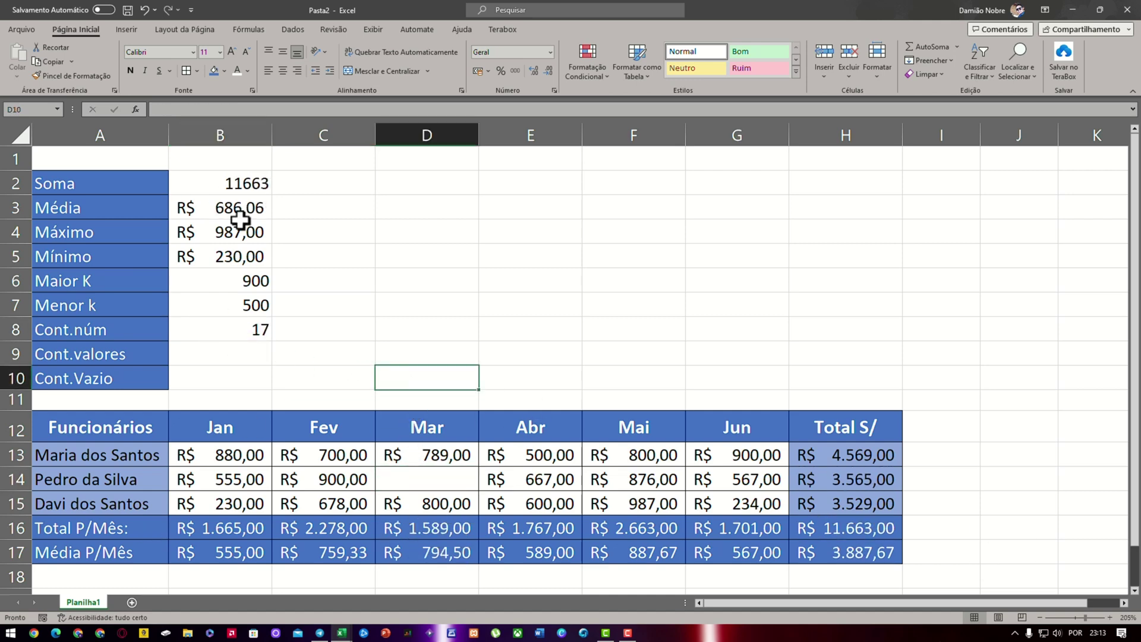
left_click(244, 330)
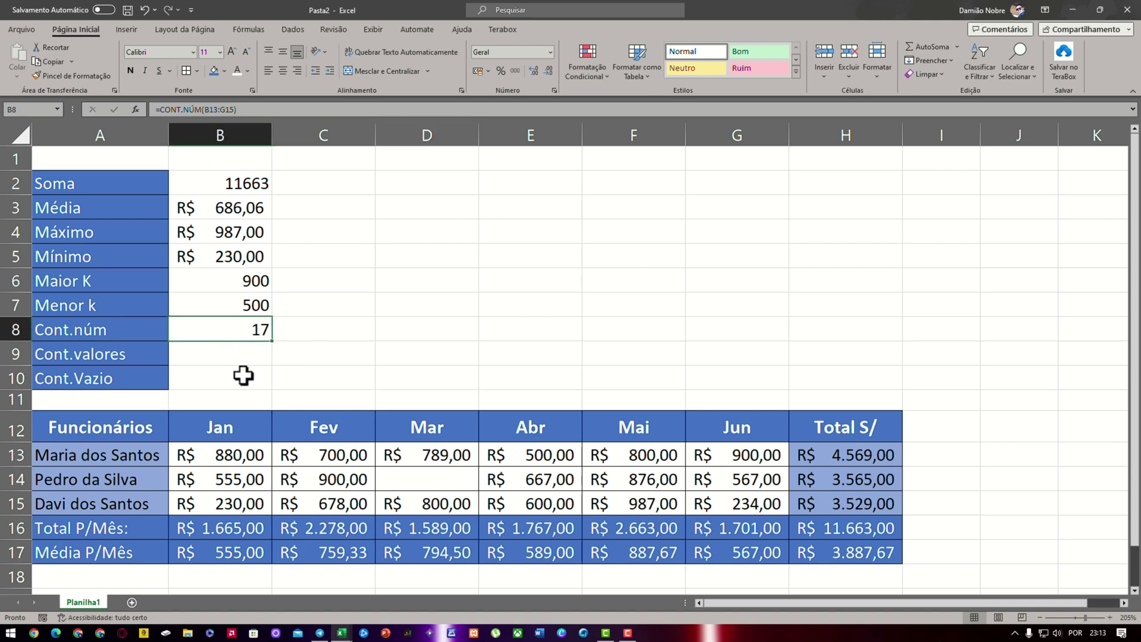
Enter 800 as the Mar value in D14 and check the Cont.núm result in B8
left_click(426, 470)
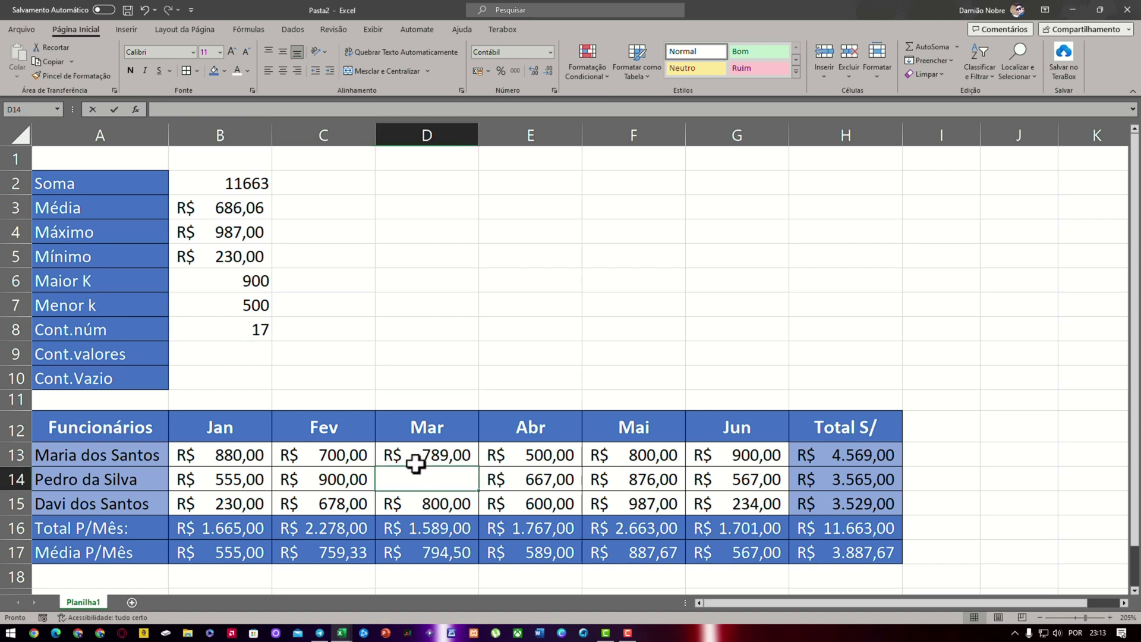
type("800")
left_click(423, 402)
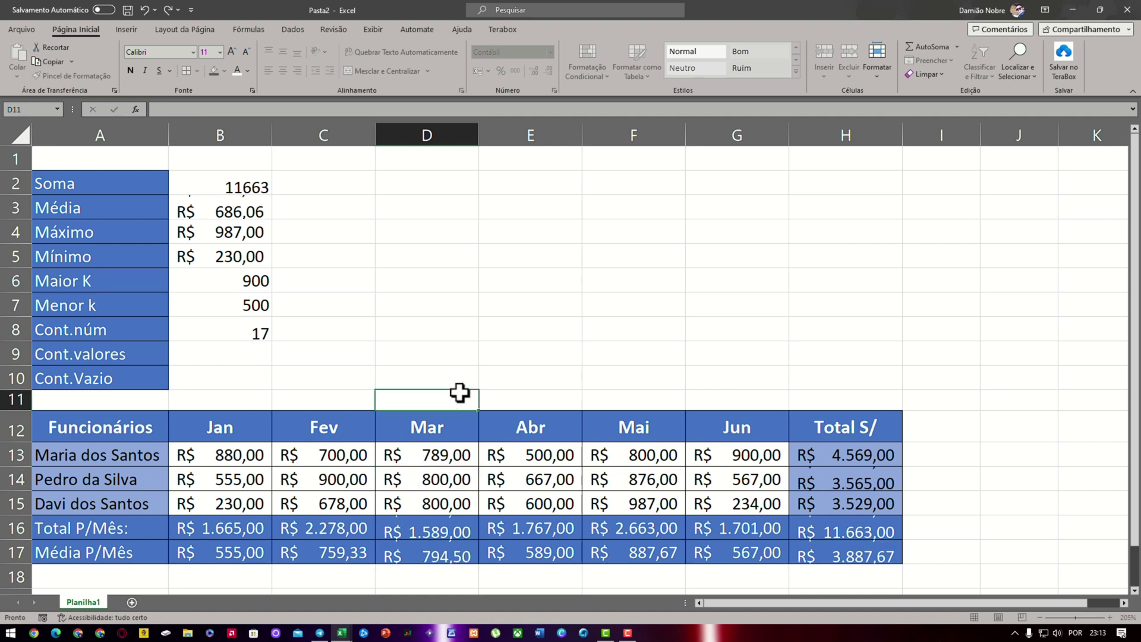
left_click(261, 331)
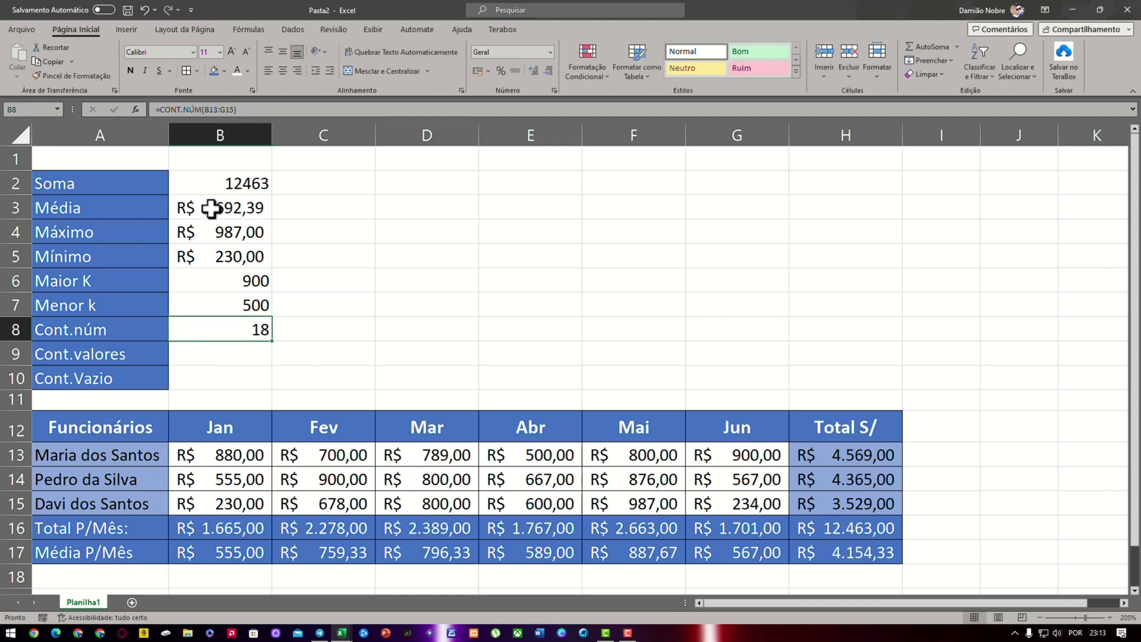
left_click(239, 361)
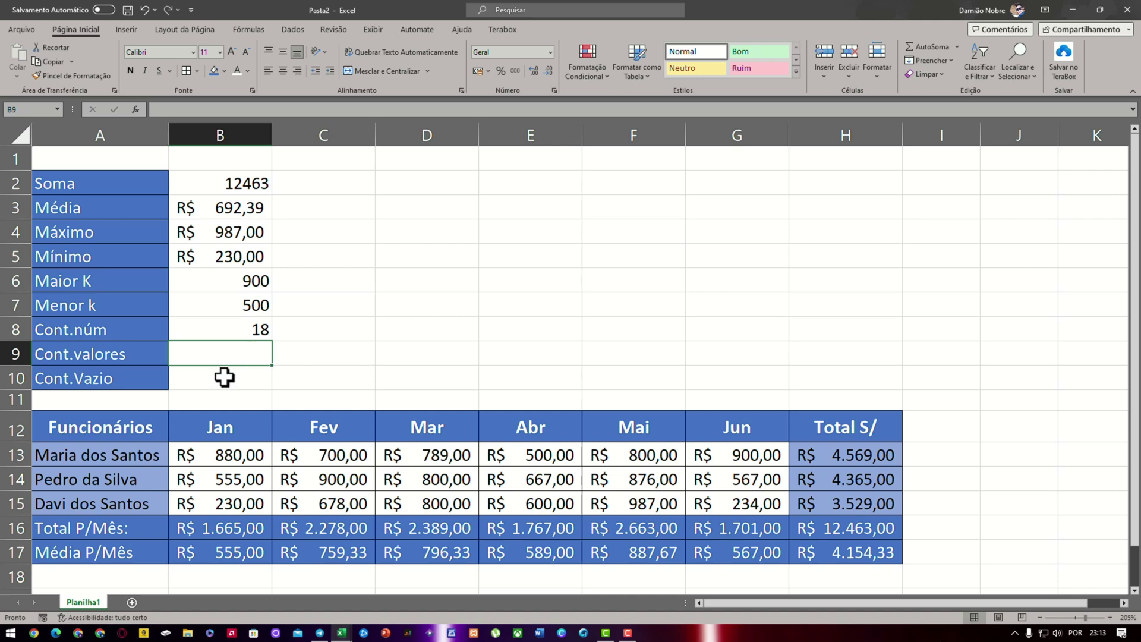
left_click(126, 357)
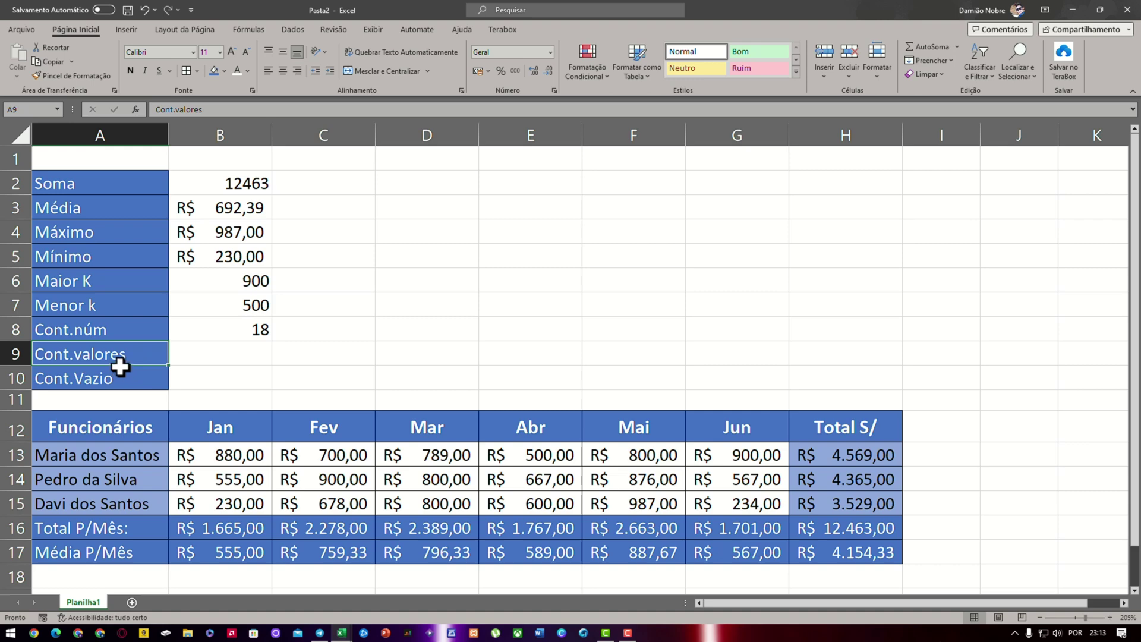
left_click(90, 462)
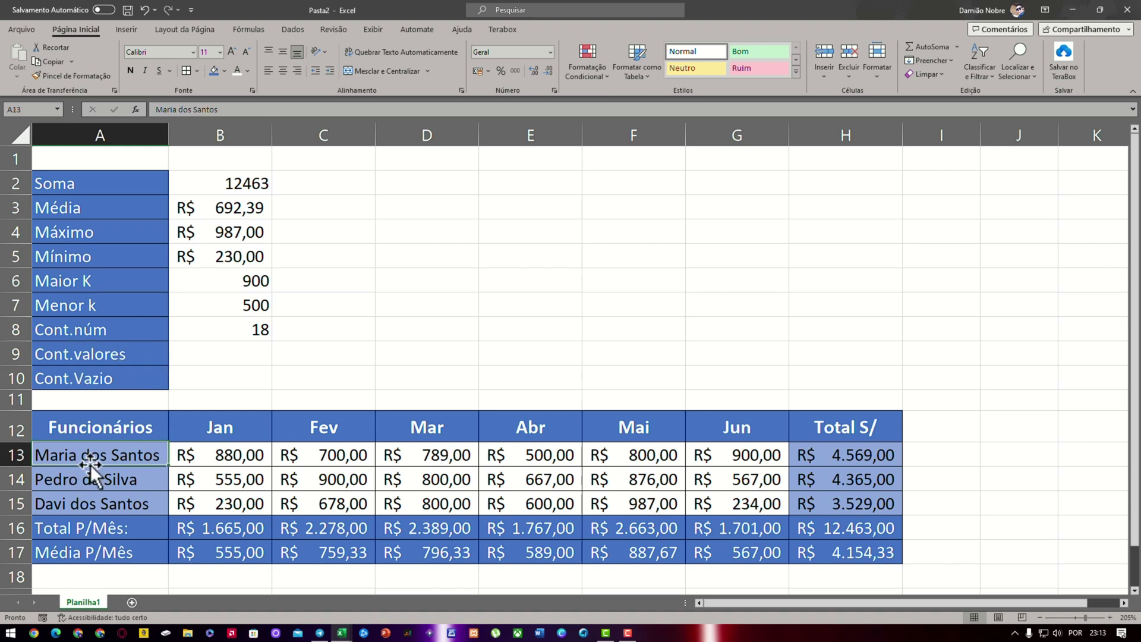
left_click(99, 488)
left_click(94, 509)
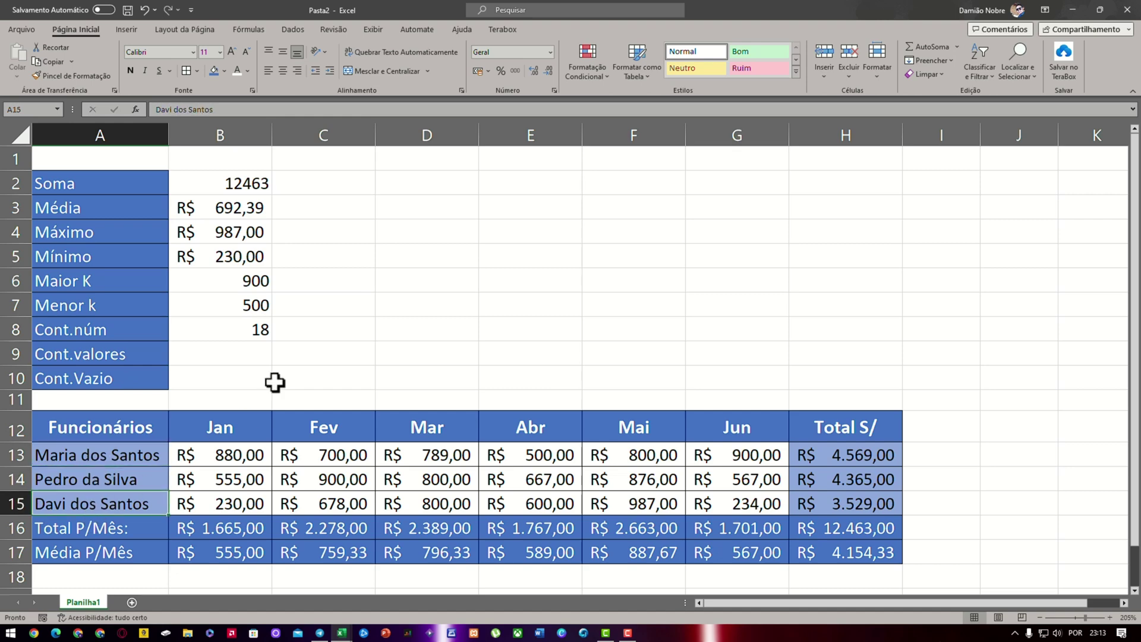
Enter =CONT.VALORES(A13:A15) in B9 beside the Cont.valores label to count the filled employee name cells
left_click(246, 358)
type("=")
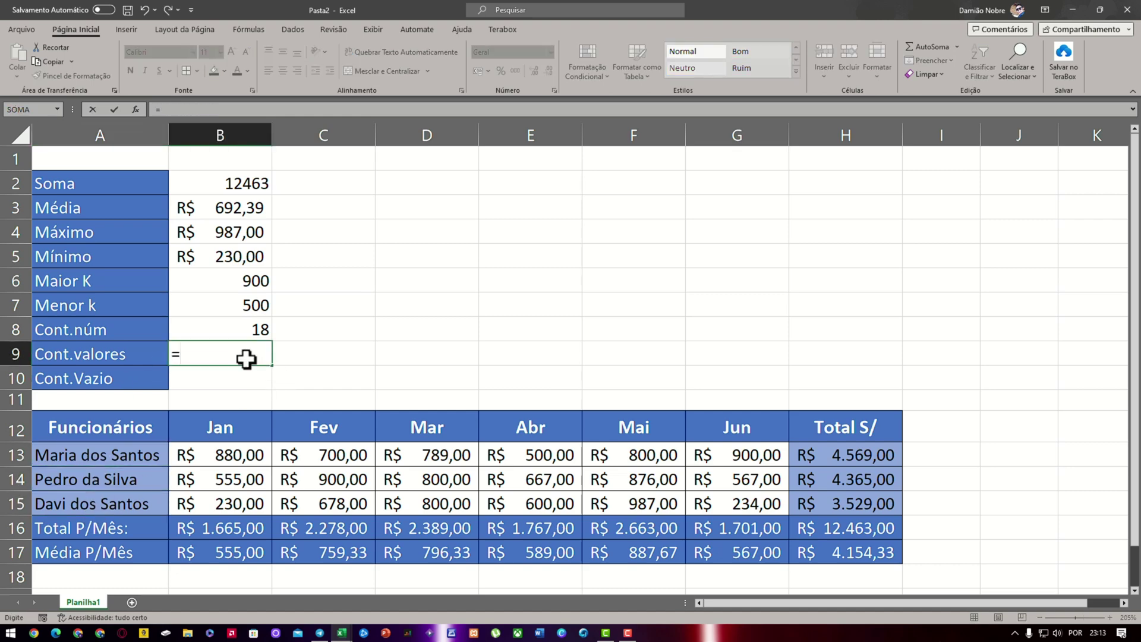
type("co")
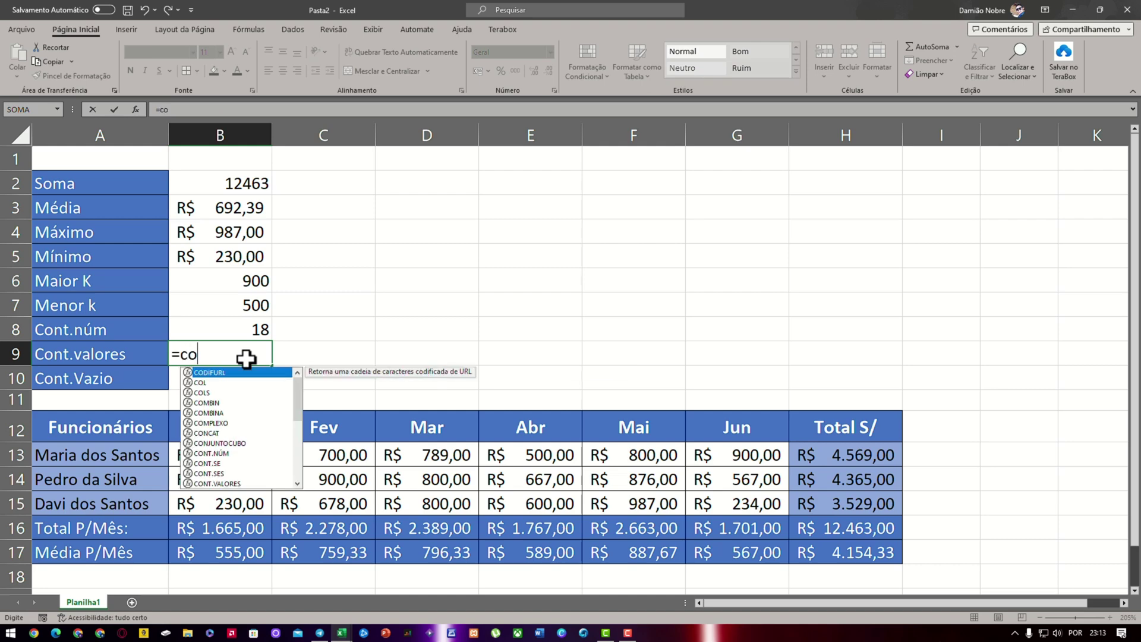
type("nt.")
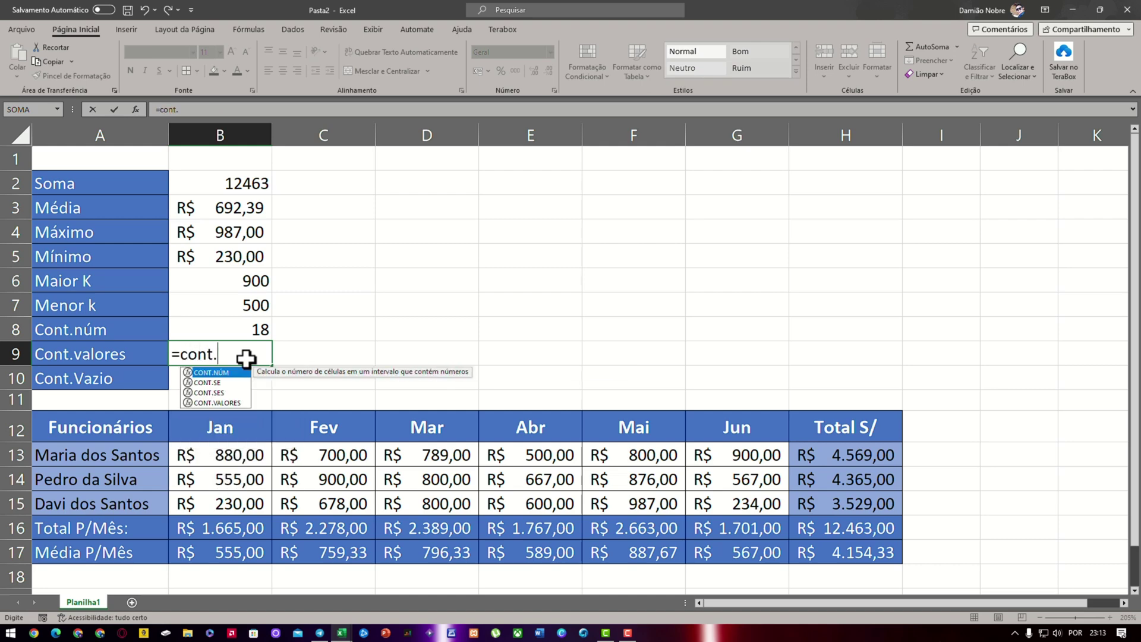
type("valores")
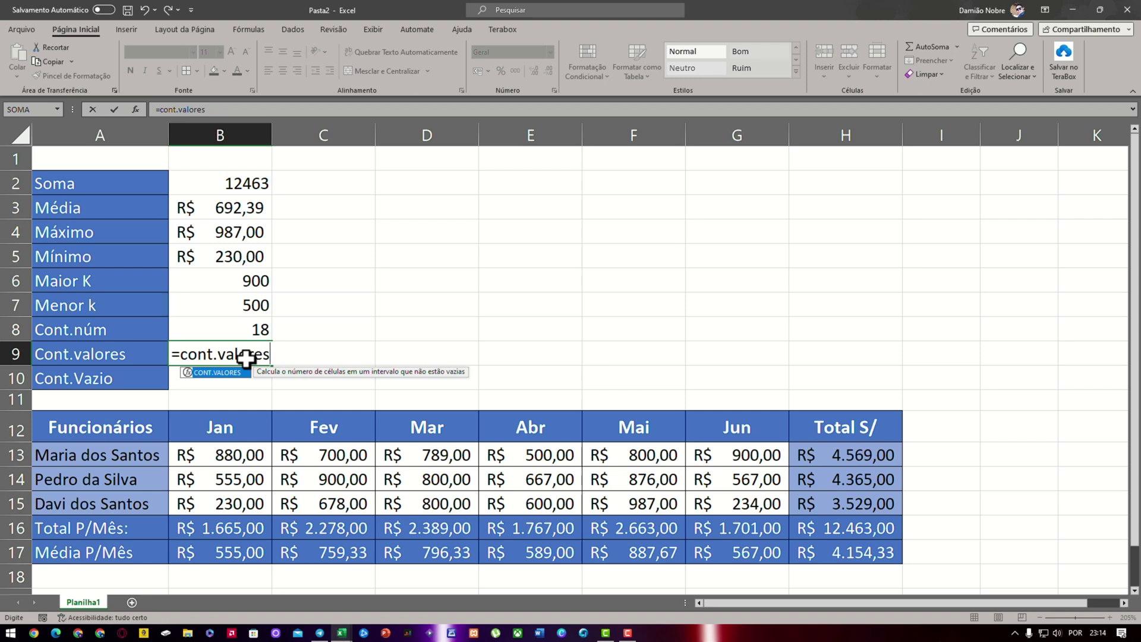
type("(")
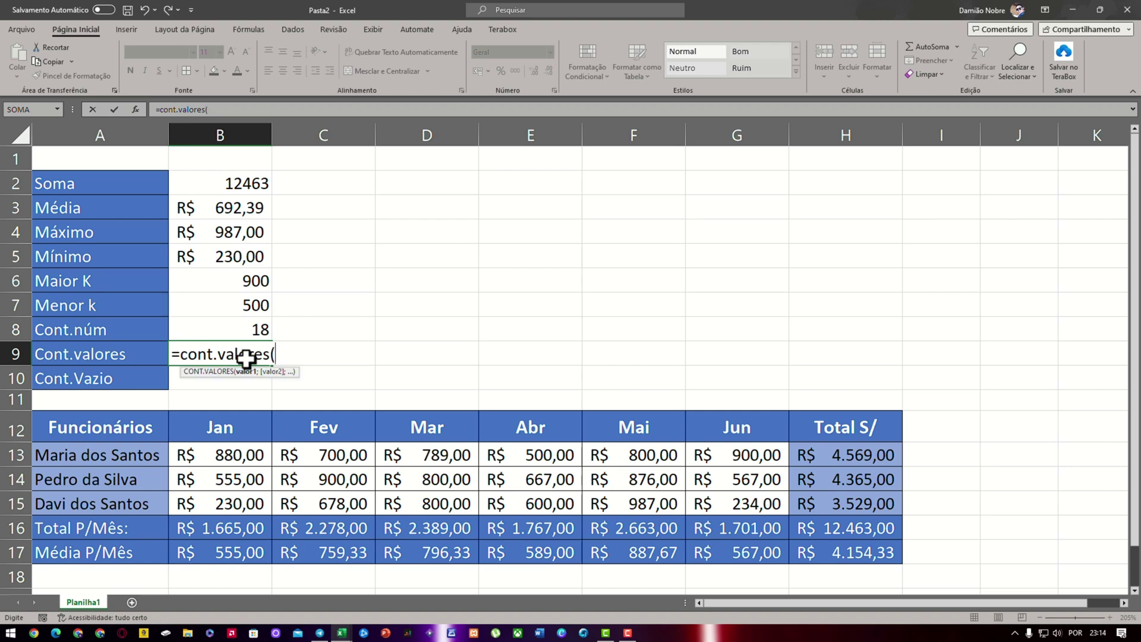
left_click(81, 457)
key("F8")
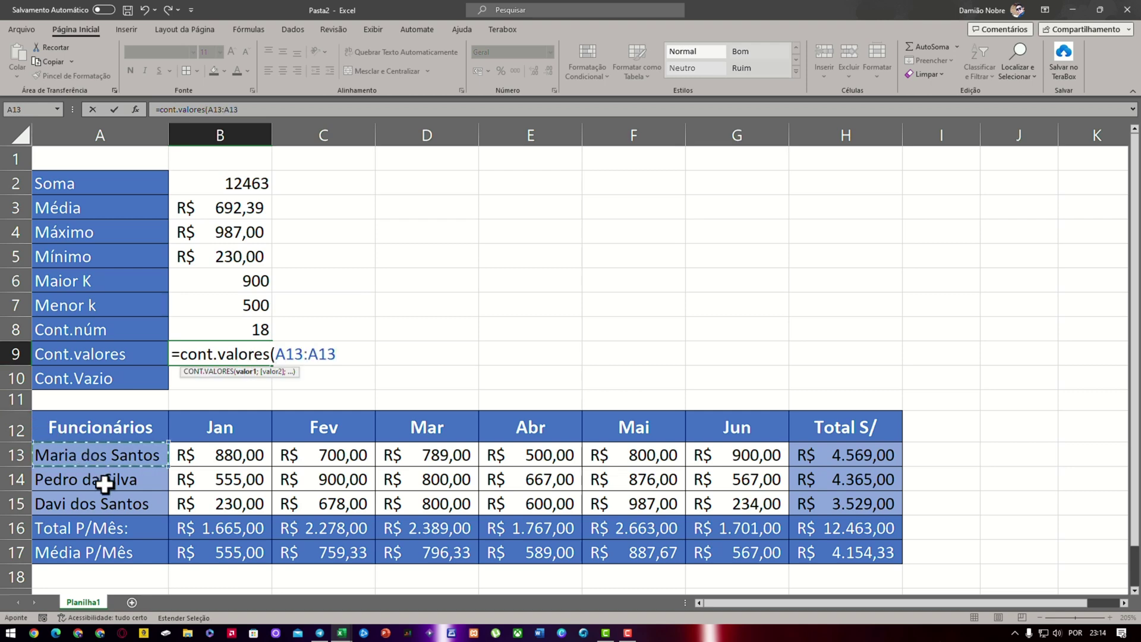
left_click(120, 503)
type(")")
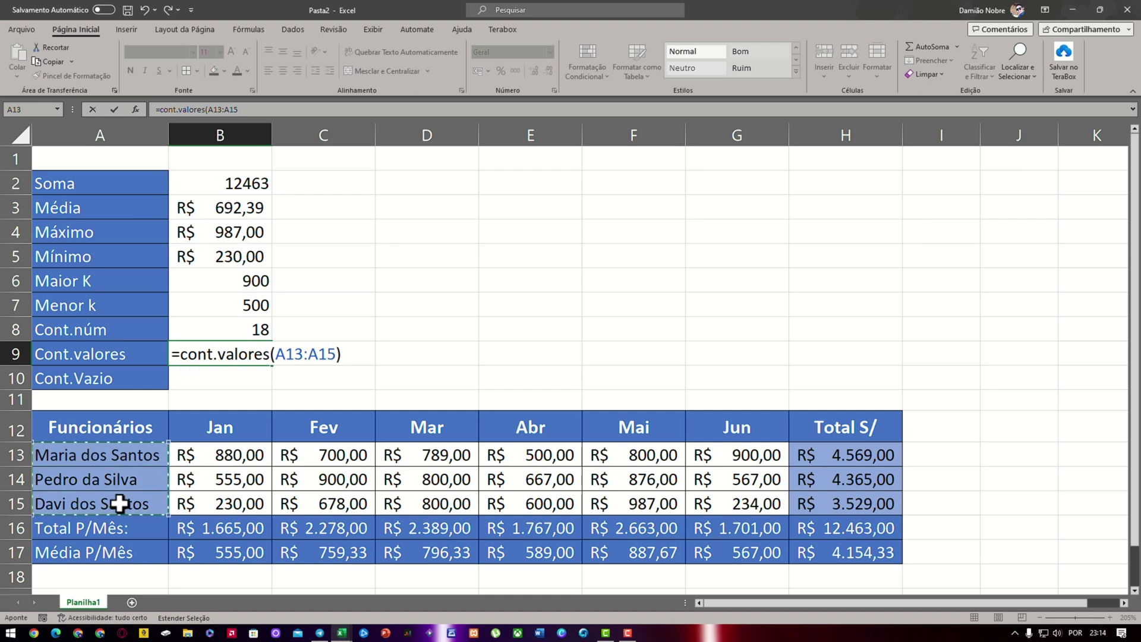
key("Return")
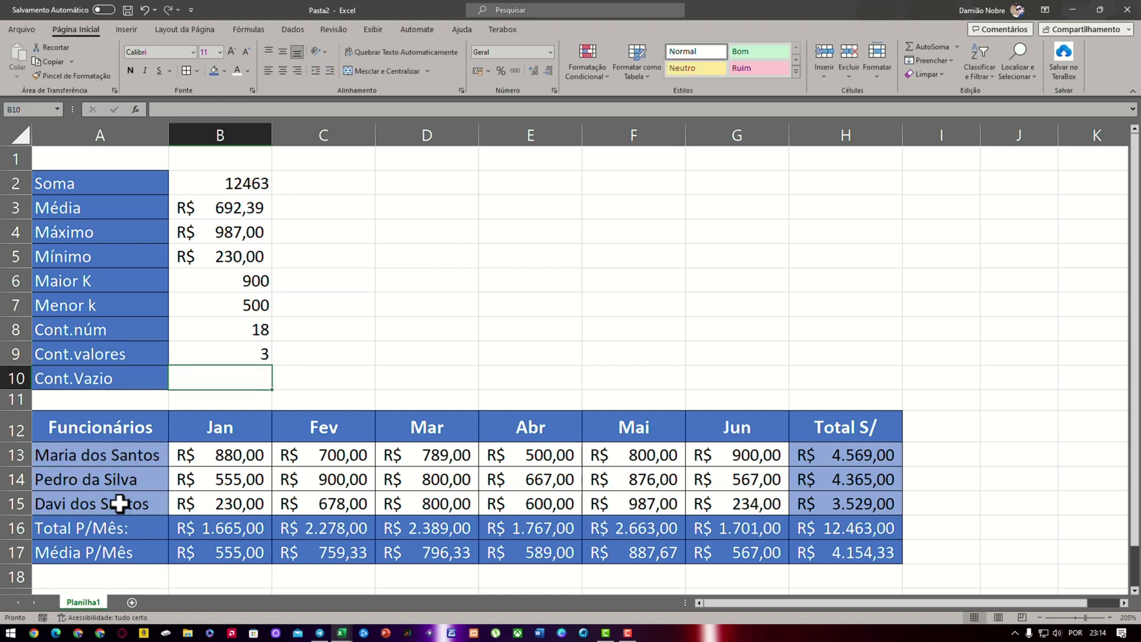
Replace the employee name in A14 with the number 4 to test the Cont.valores count
left_click(253, 357)
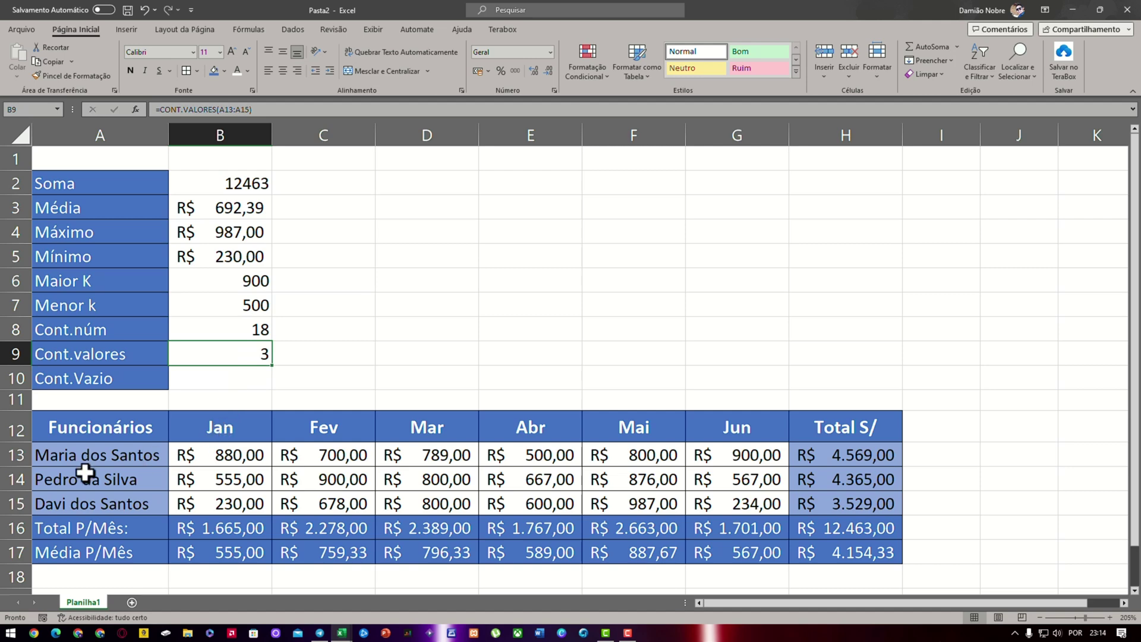
left_click(148, 486)
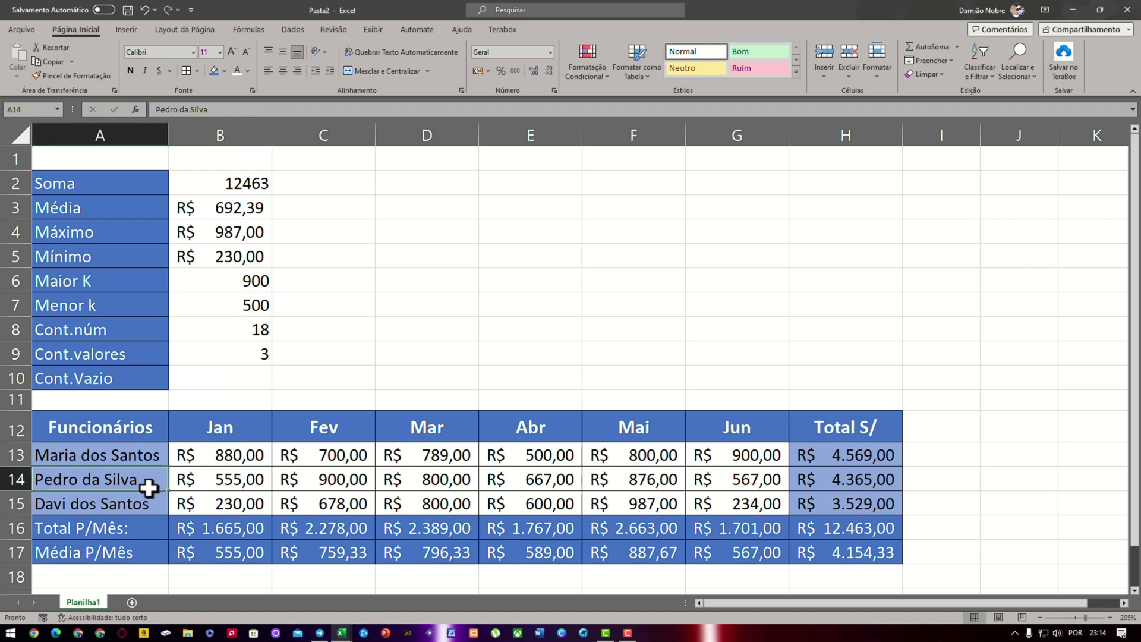
key("Delete")
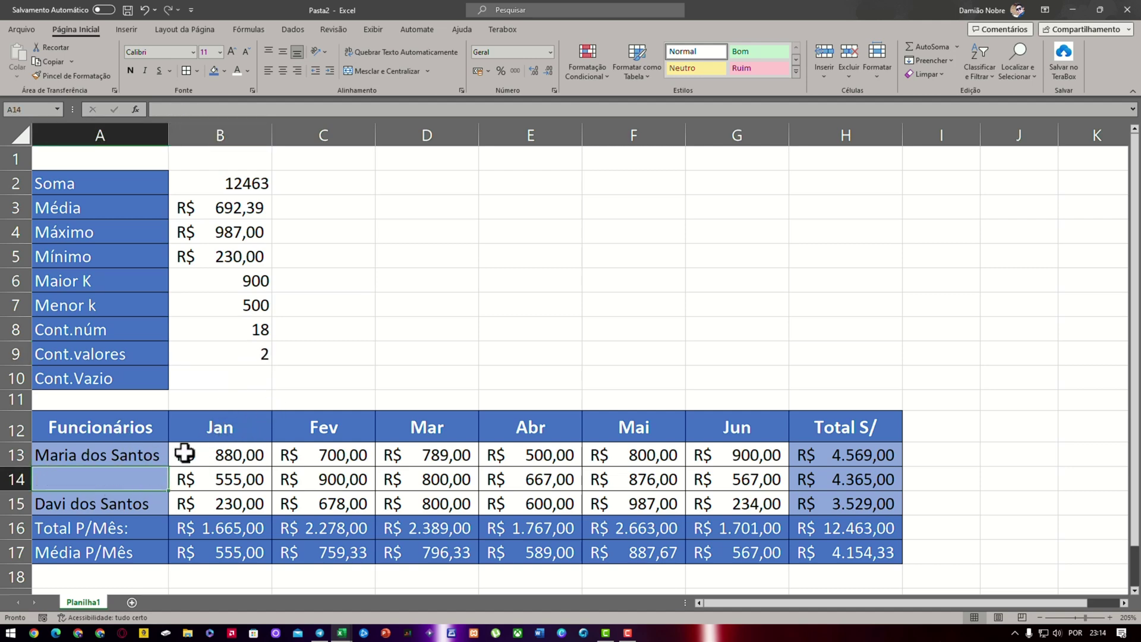
type("4")
left_click(331, 381)
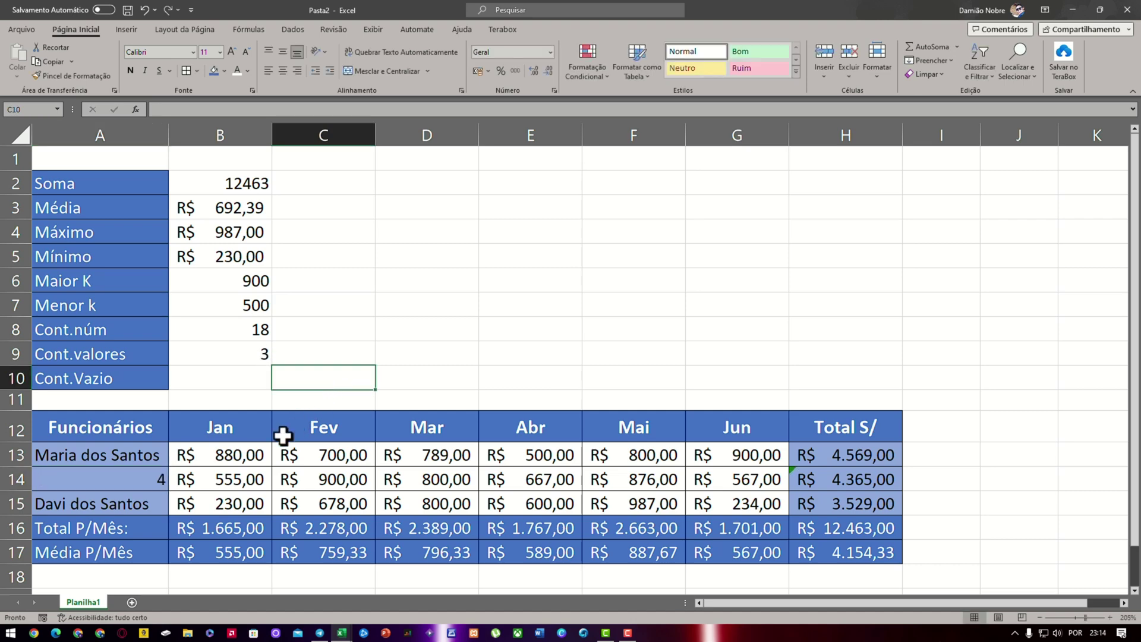
Clear the number from employee cell A14 to test the Cont.valores count with an empty cell
left_click(125, 485)
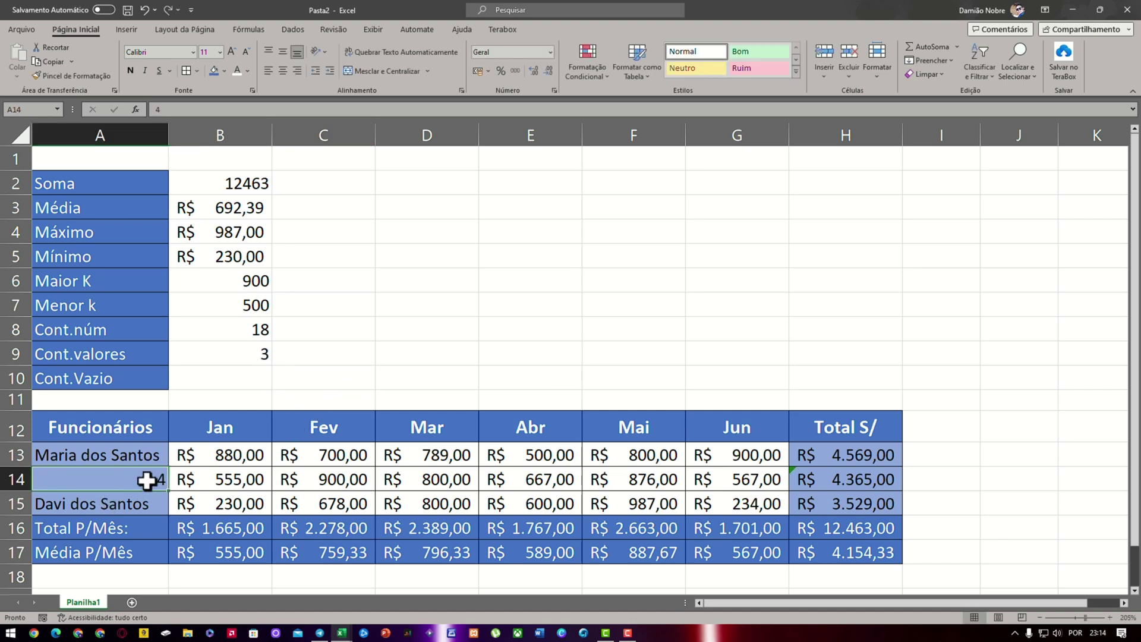
key("Delete")
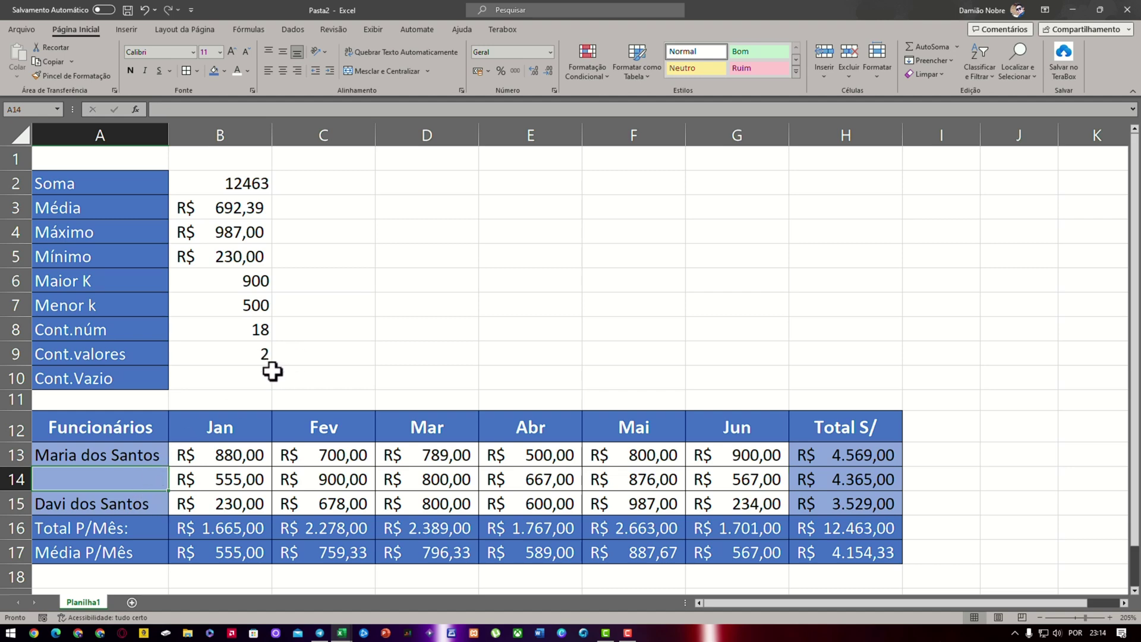
Enter =CONTAR.VAZIO(A13:A15) in B10 beside the Cont.Vazio label to count the blank employee name cells
left_click(250, 384)
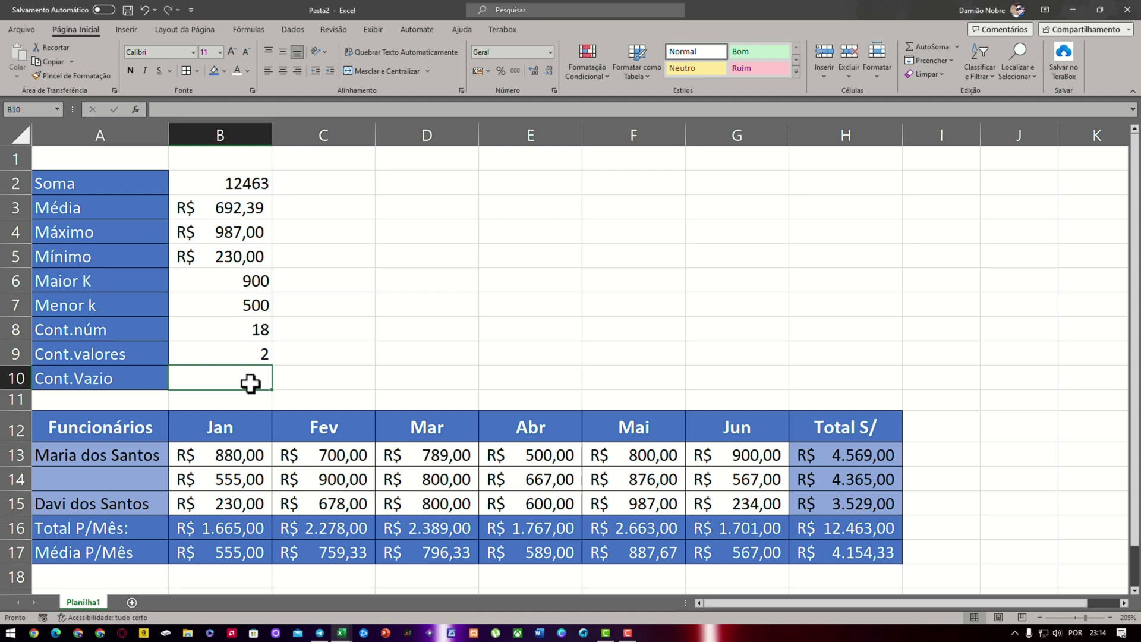
type("con")
key("BackSpace")
key("BackSpace")
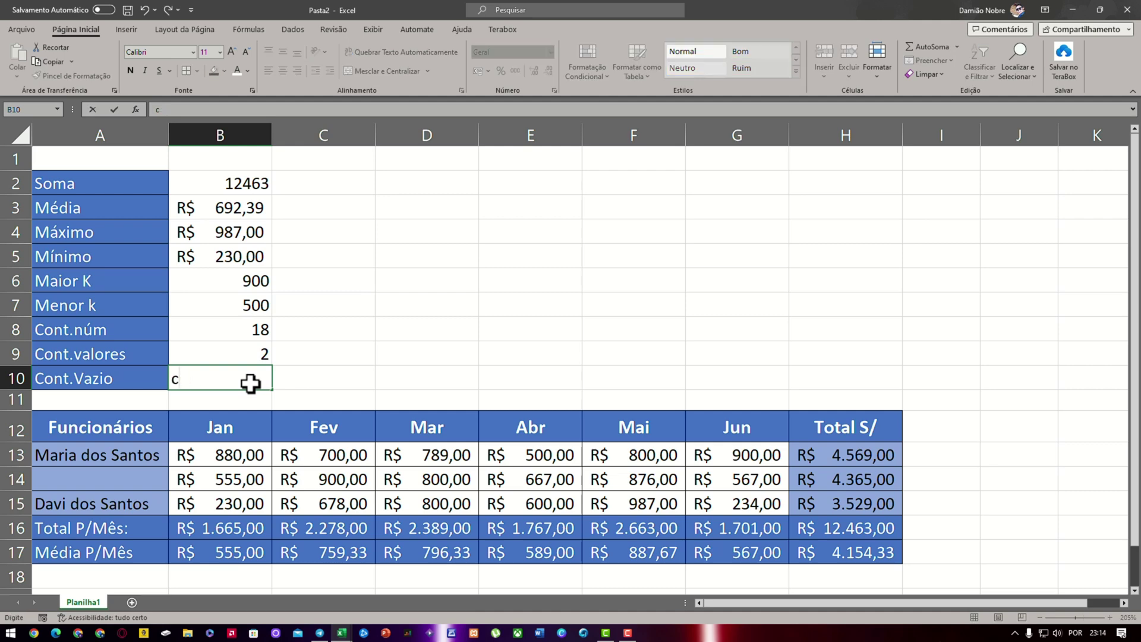
key("BackSpace")
type("=cont")
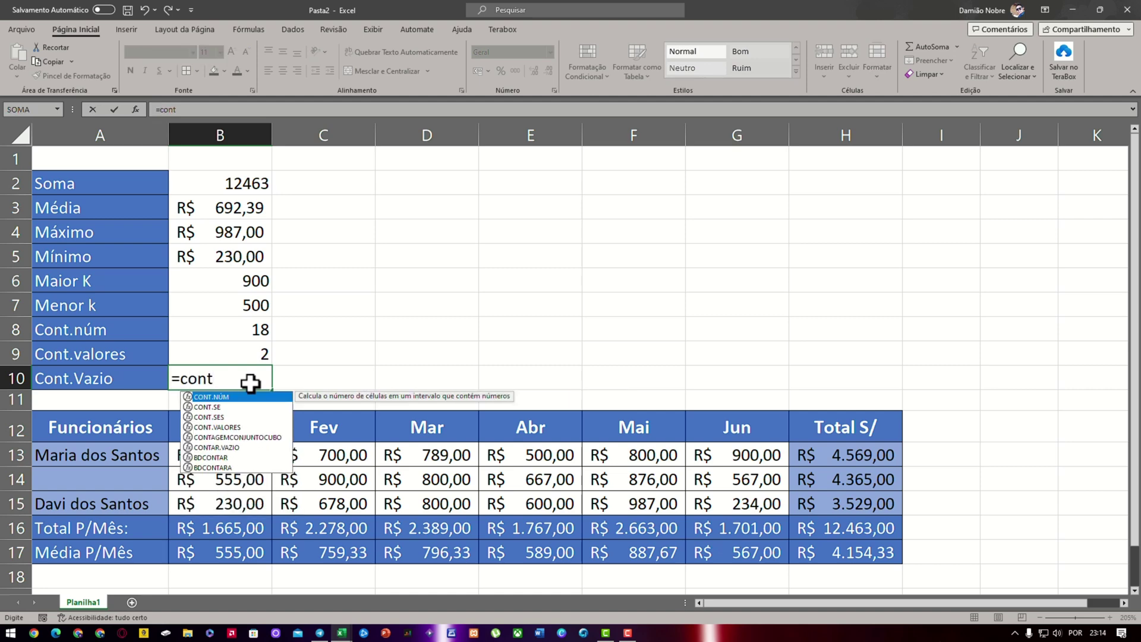
type(".va")
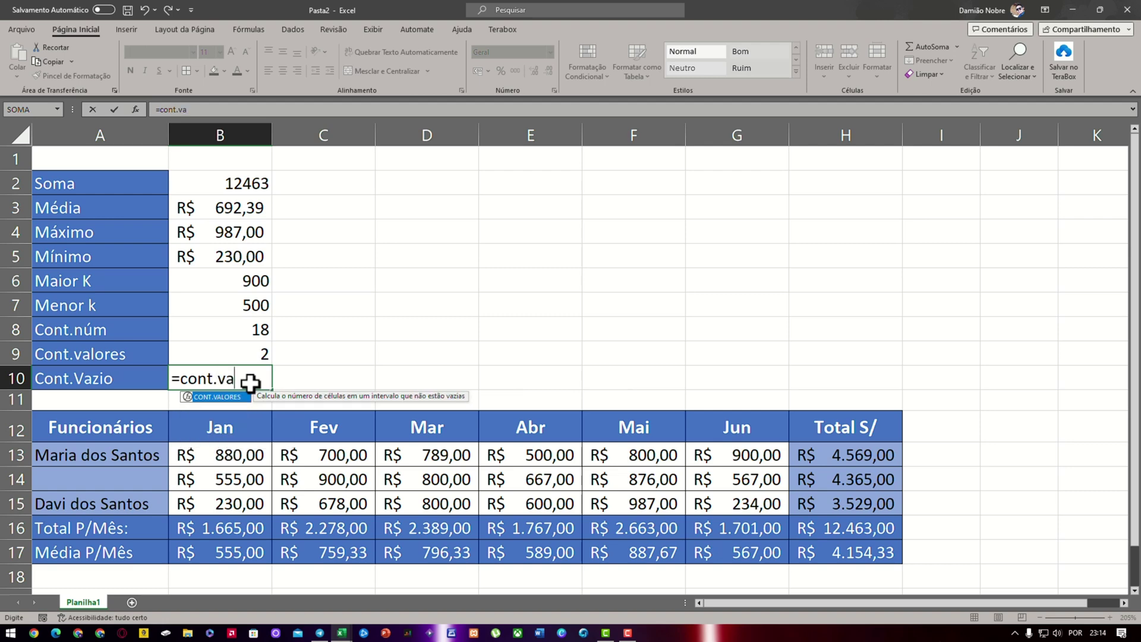
type("zio")
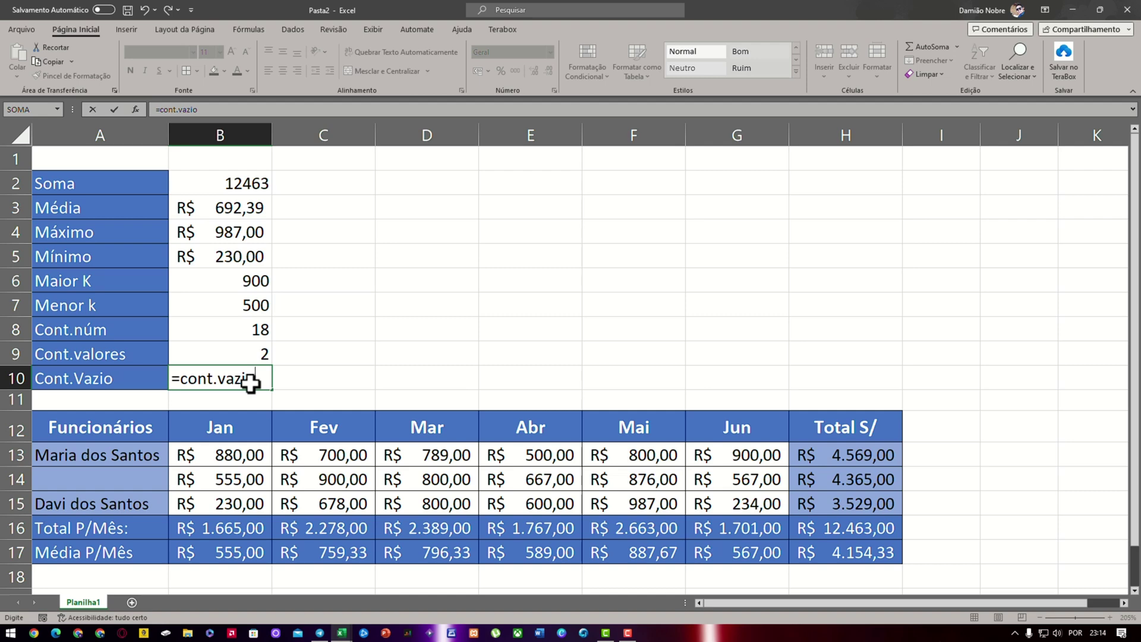
left_click(215, 381)
type("ar")
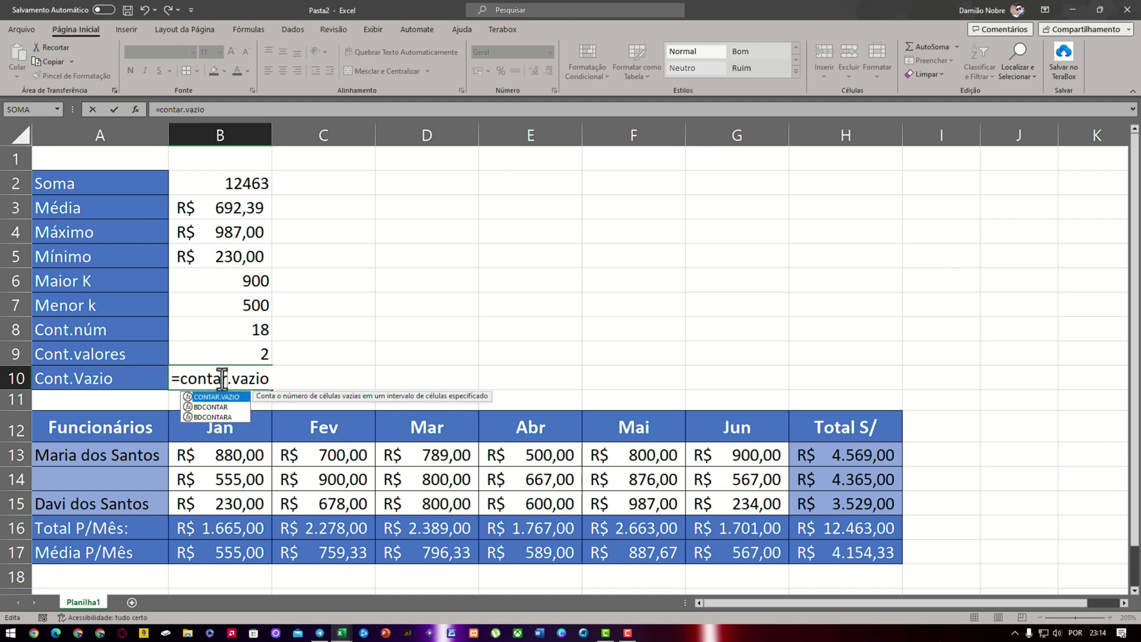
left_click(268, 377)
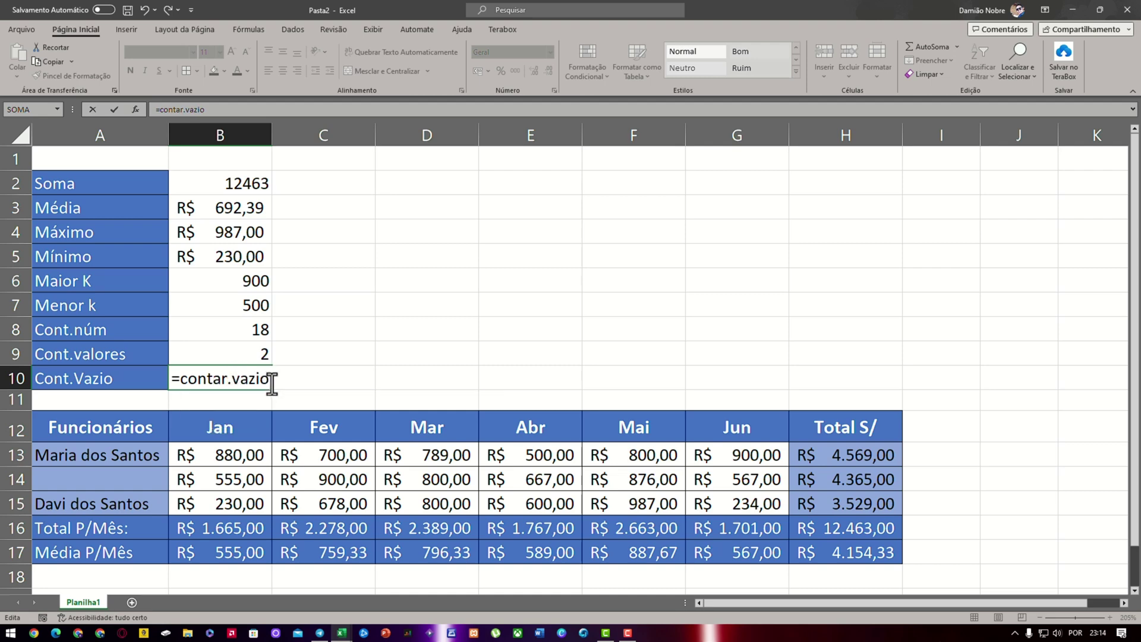
type("(")
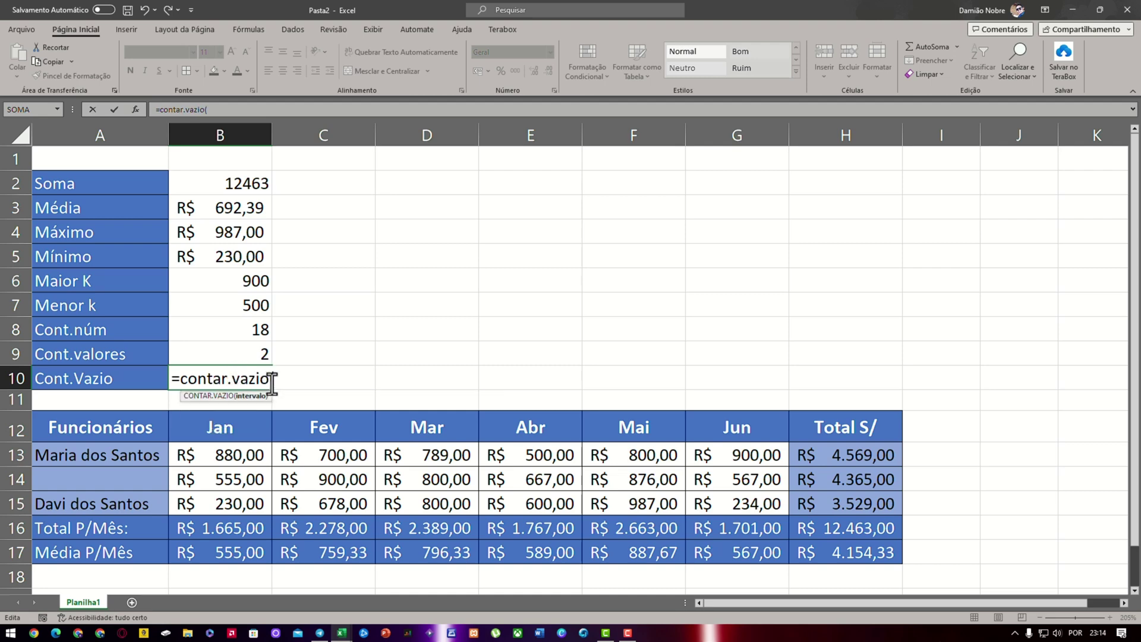
left_click(137, 455)
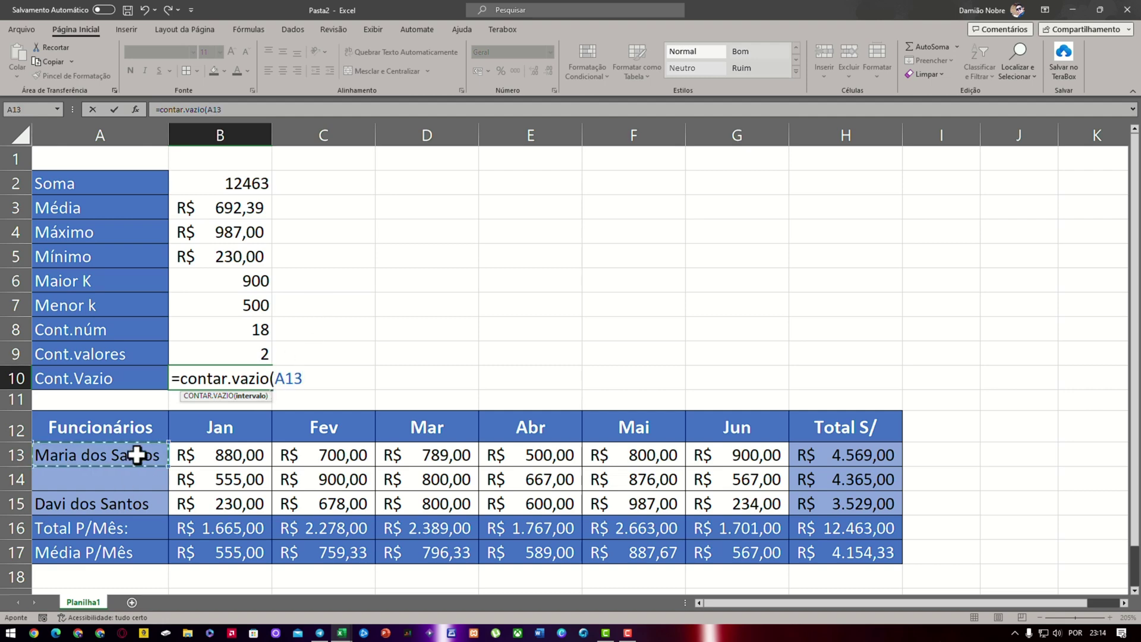
key("F8")
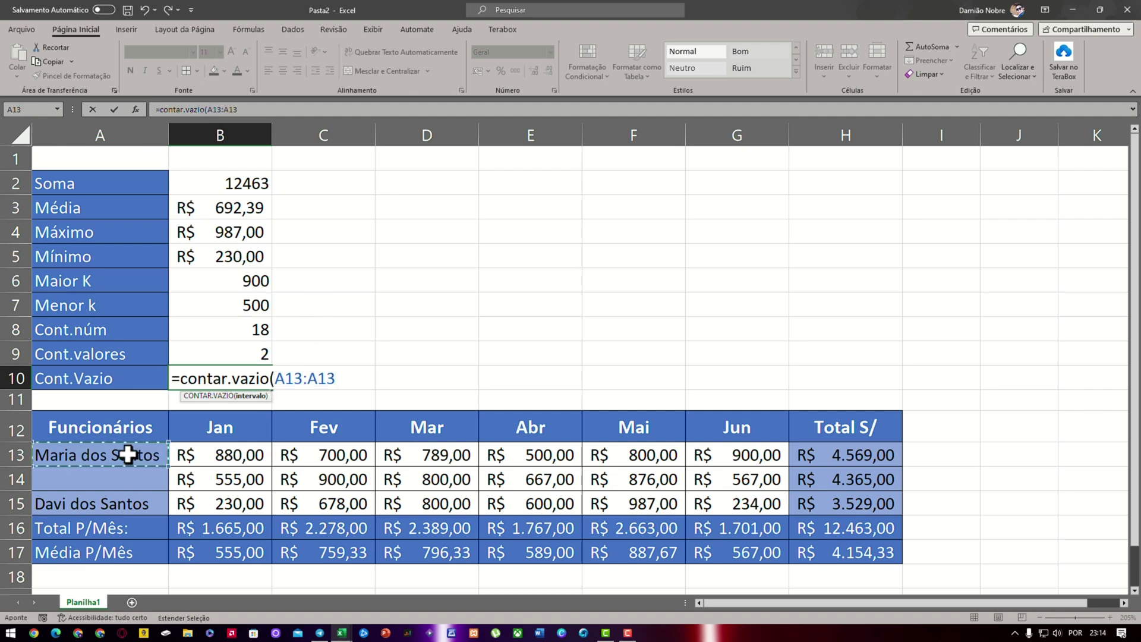
left_click(113, 498)
type(")")
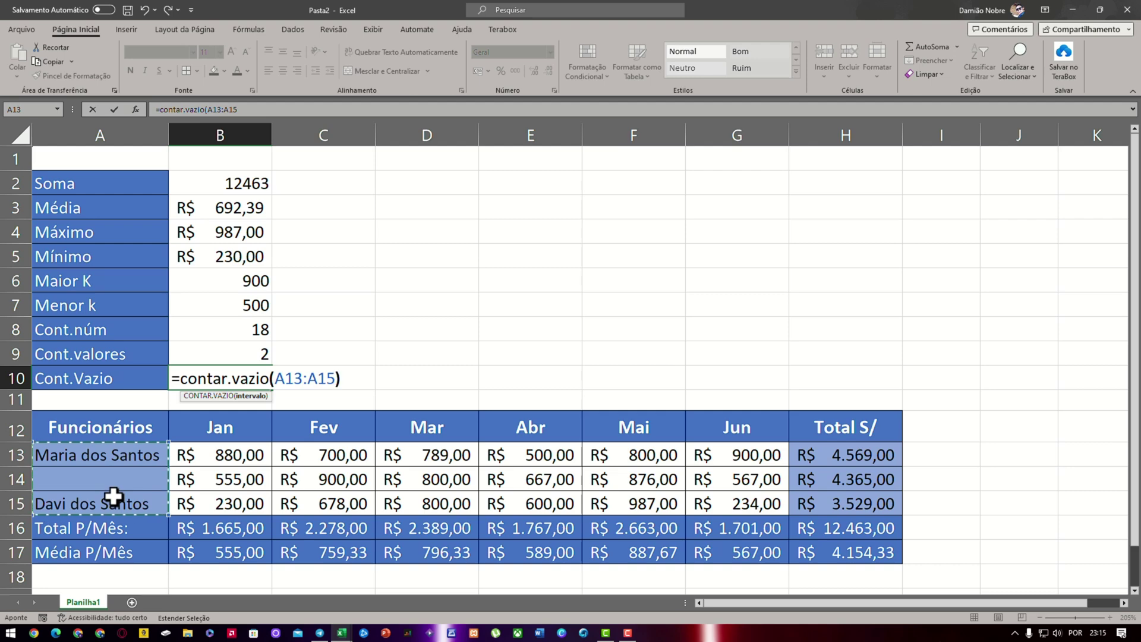
key("Return")
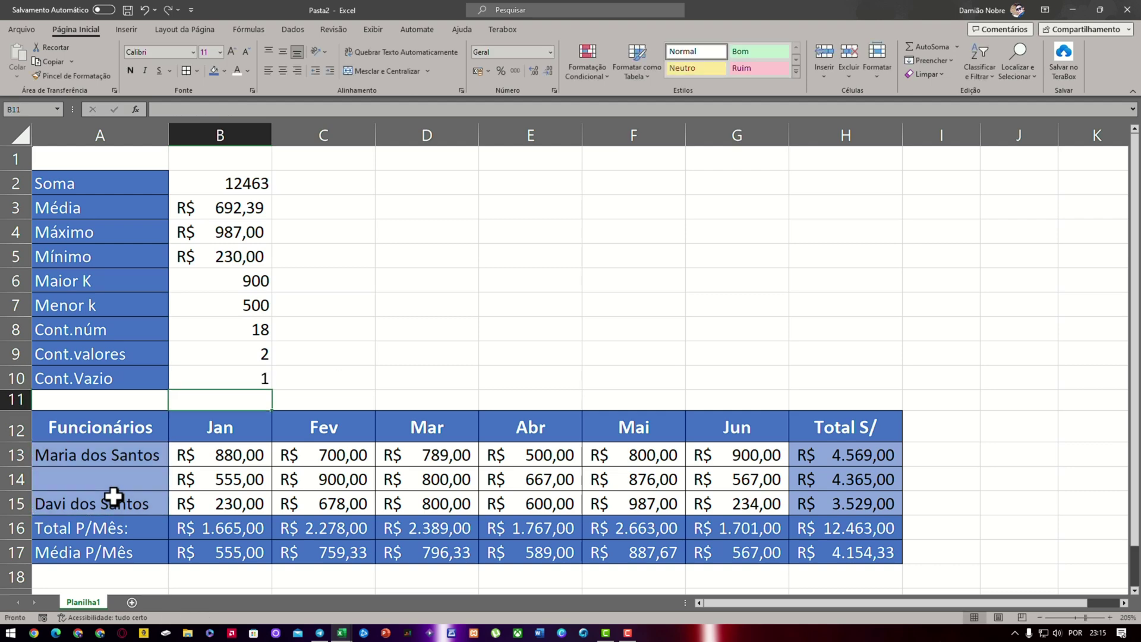
Clear the employee name in A15 and check the Cont.valores and Cont.Vazio results in B9 and B10
left_click(84, 476)
left_click(94, 502)
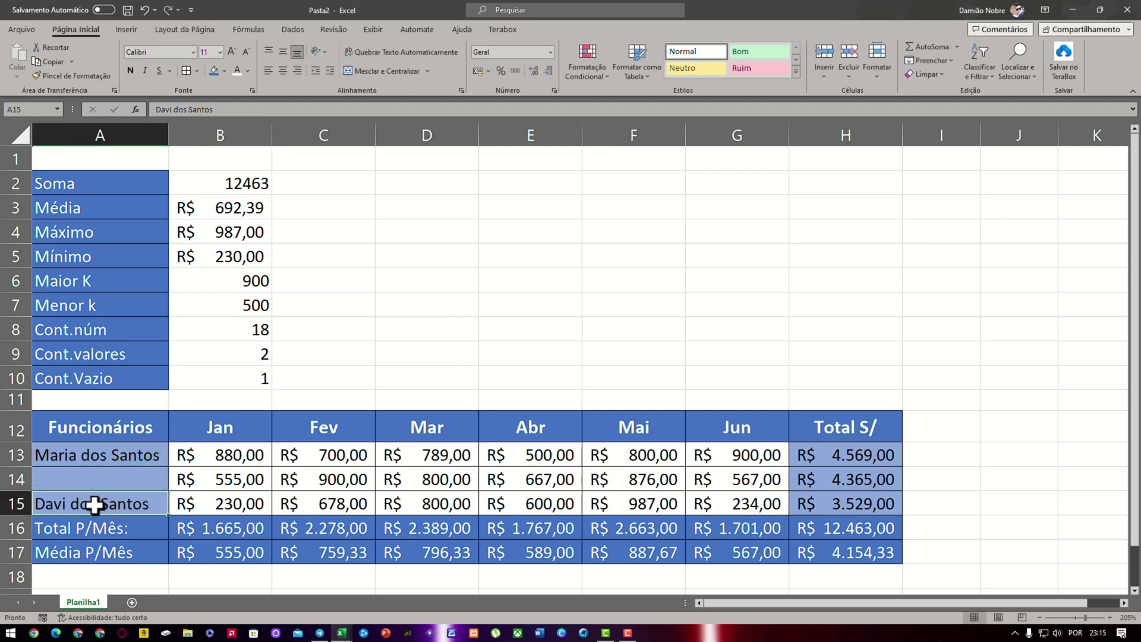
key("Delete")
left_click(255, 437)
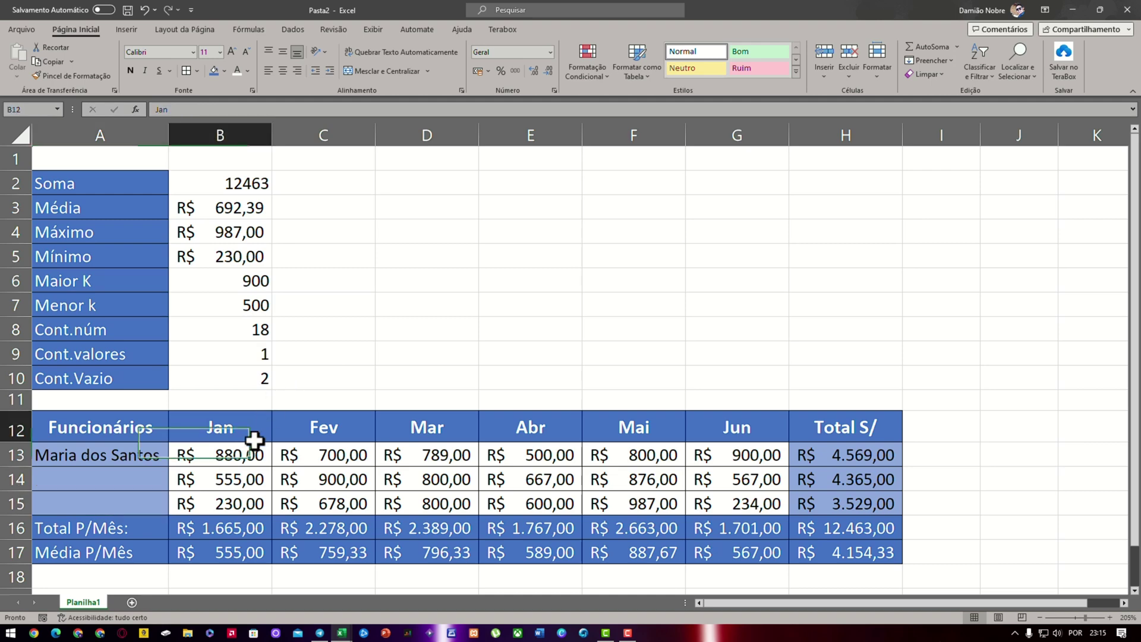
left_click(294, 372)
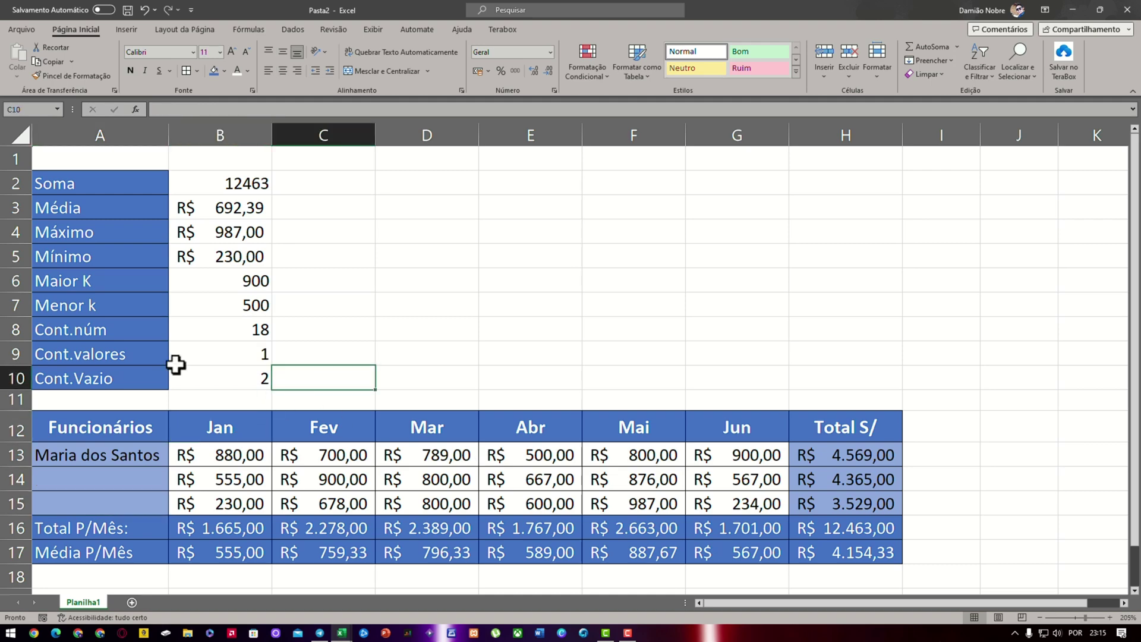